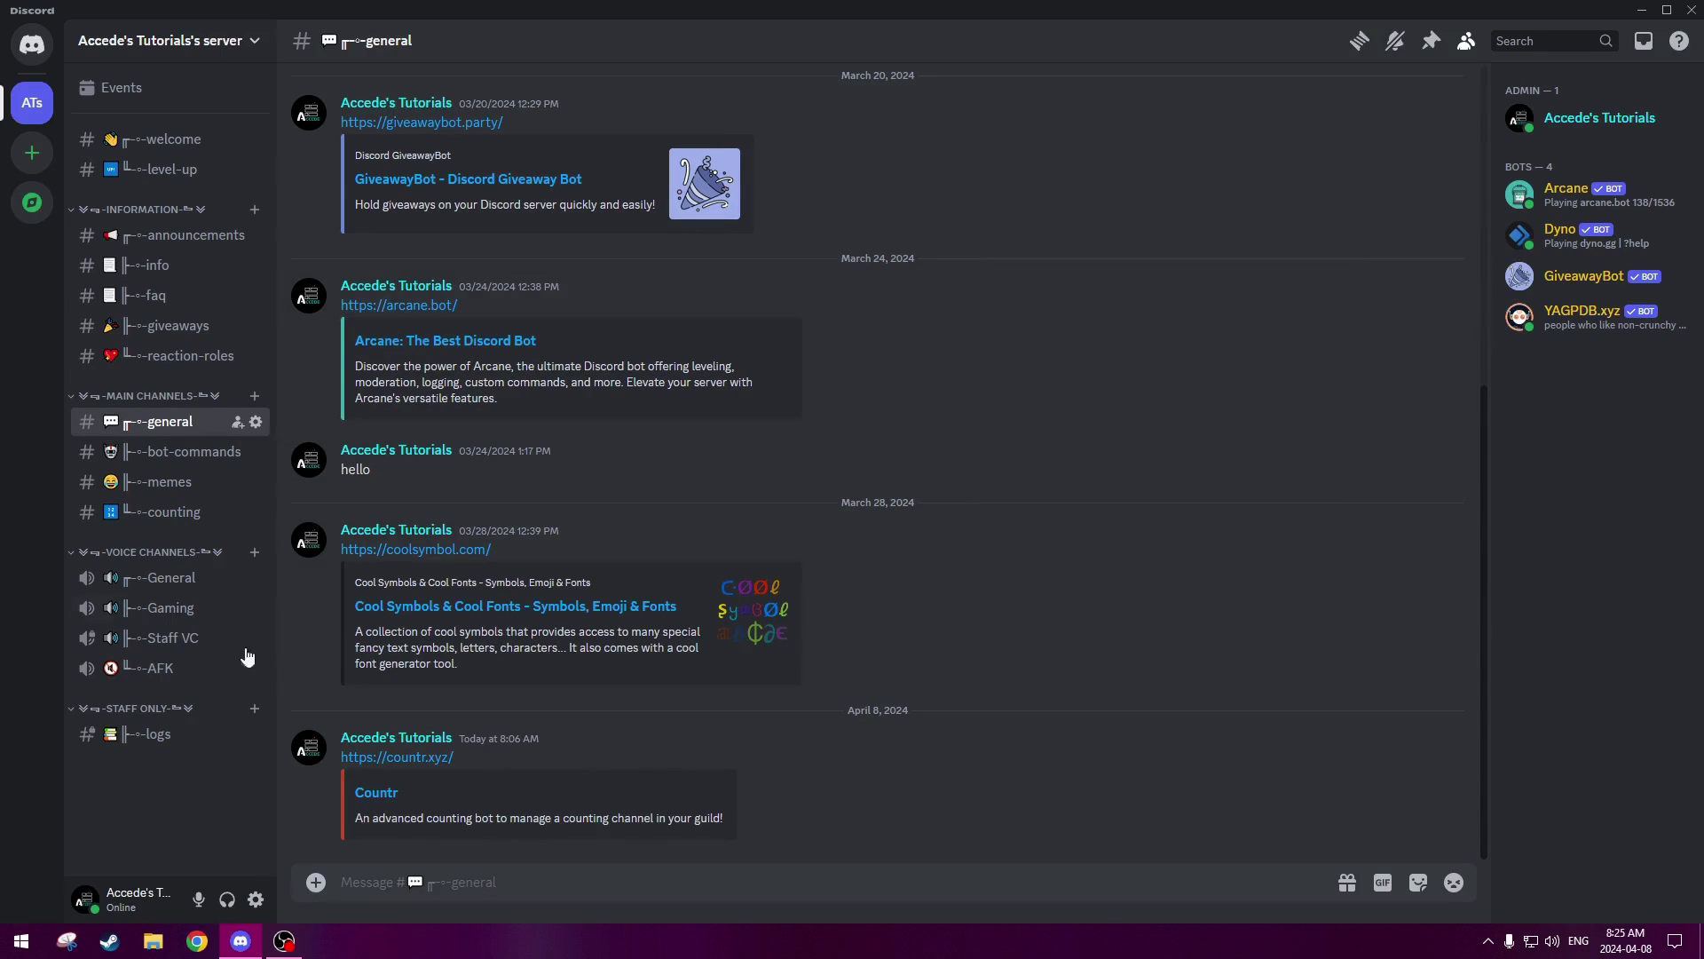
- Open the Countr website from the link in the general channel, look over the homepage, and go to its getting-started documentation
{"action": "left_click", "coordinate": [383, 759]}
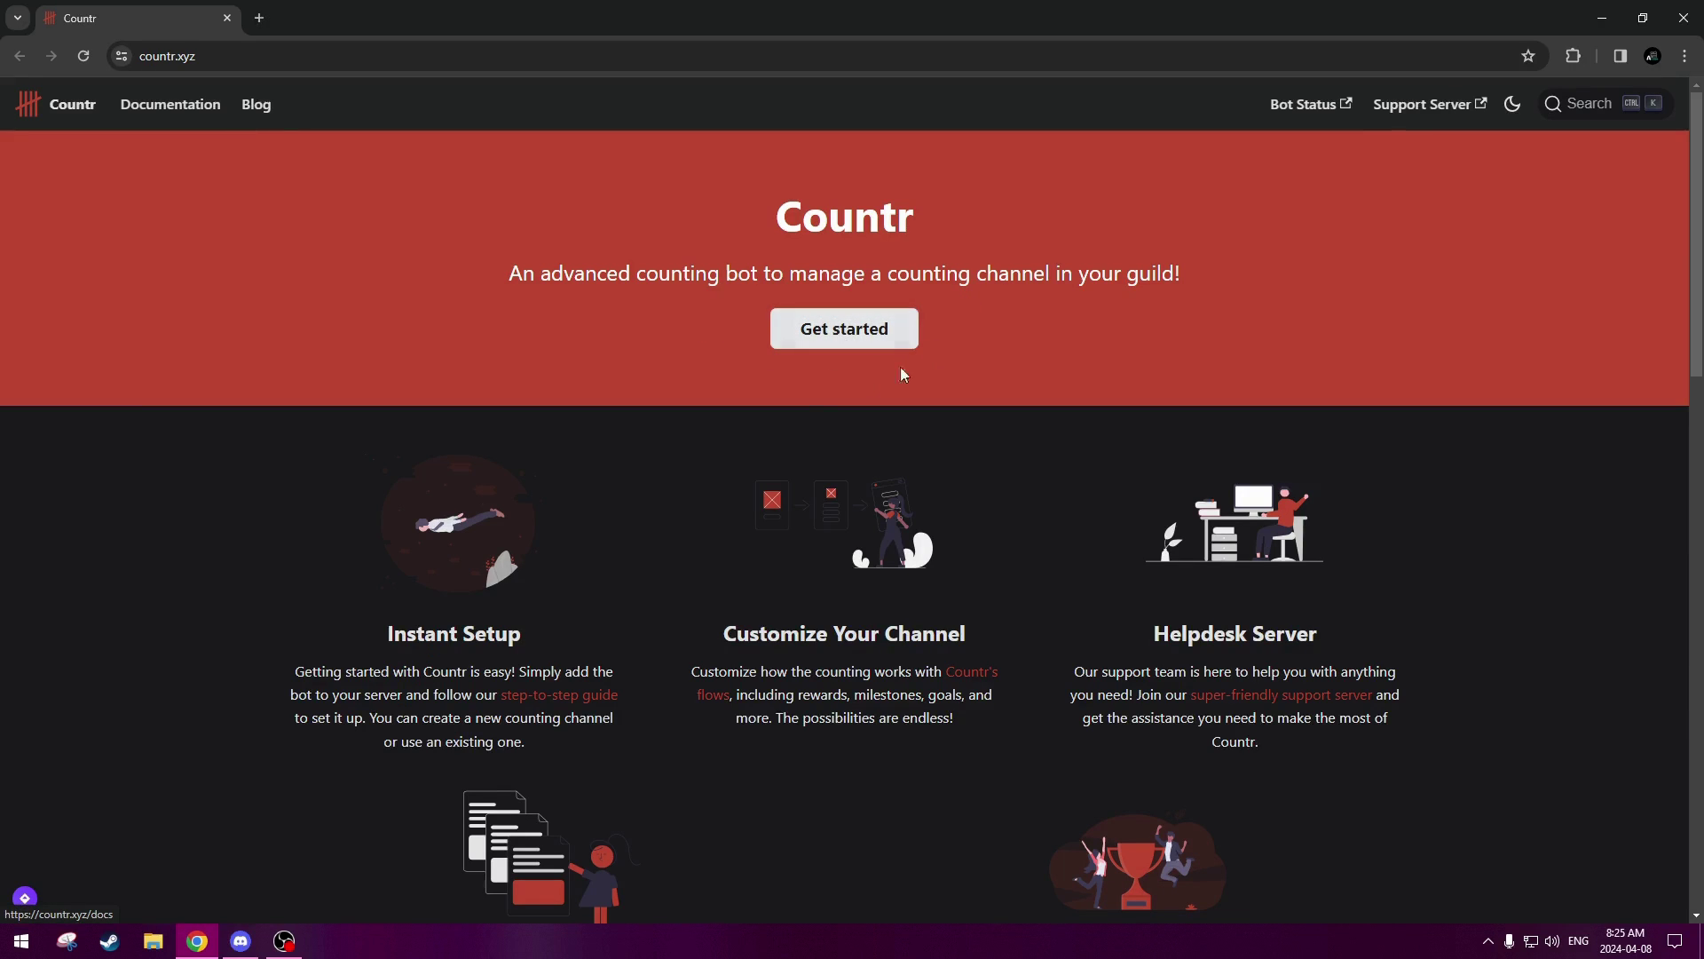
{"action": "scroll", "coordinate": [643, 471], "scroll_direction": "down", "scroll_amount": 15}
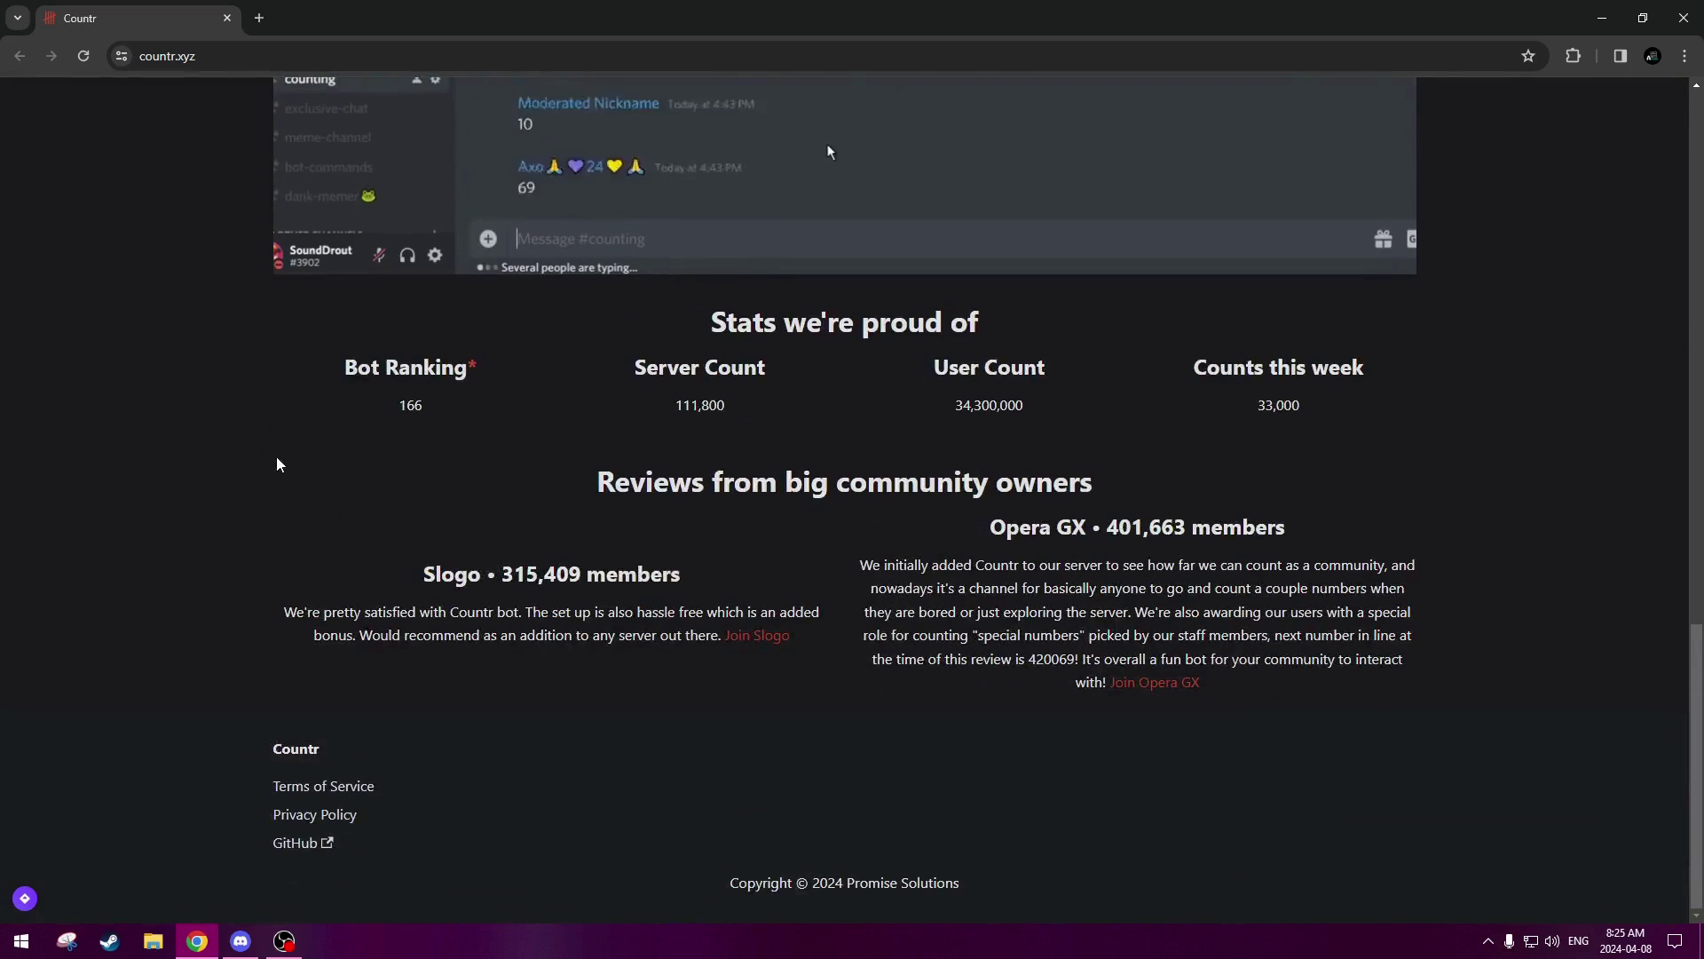
{"action": "scroll", "coordinate": [275, 438], "scroll_direction": "up", "scroll_amount": 14}
{"action": "scroll", "coordinate": [276, 429], "scroll_direction": "down", "scroll_amount": 10}
{"action": "scroll", "coordinate": [278, 426], "scroll_direction": "up", "scroll_amount": 15}
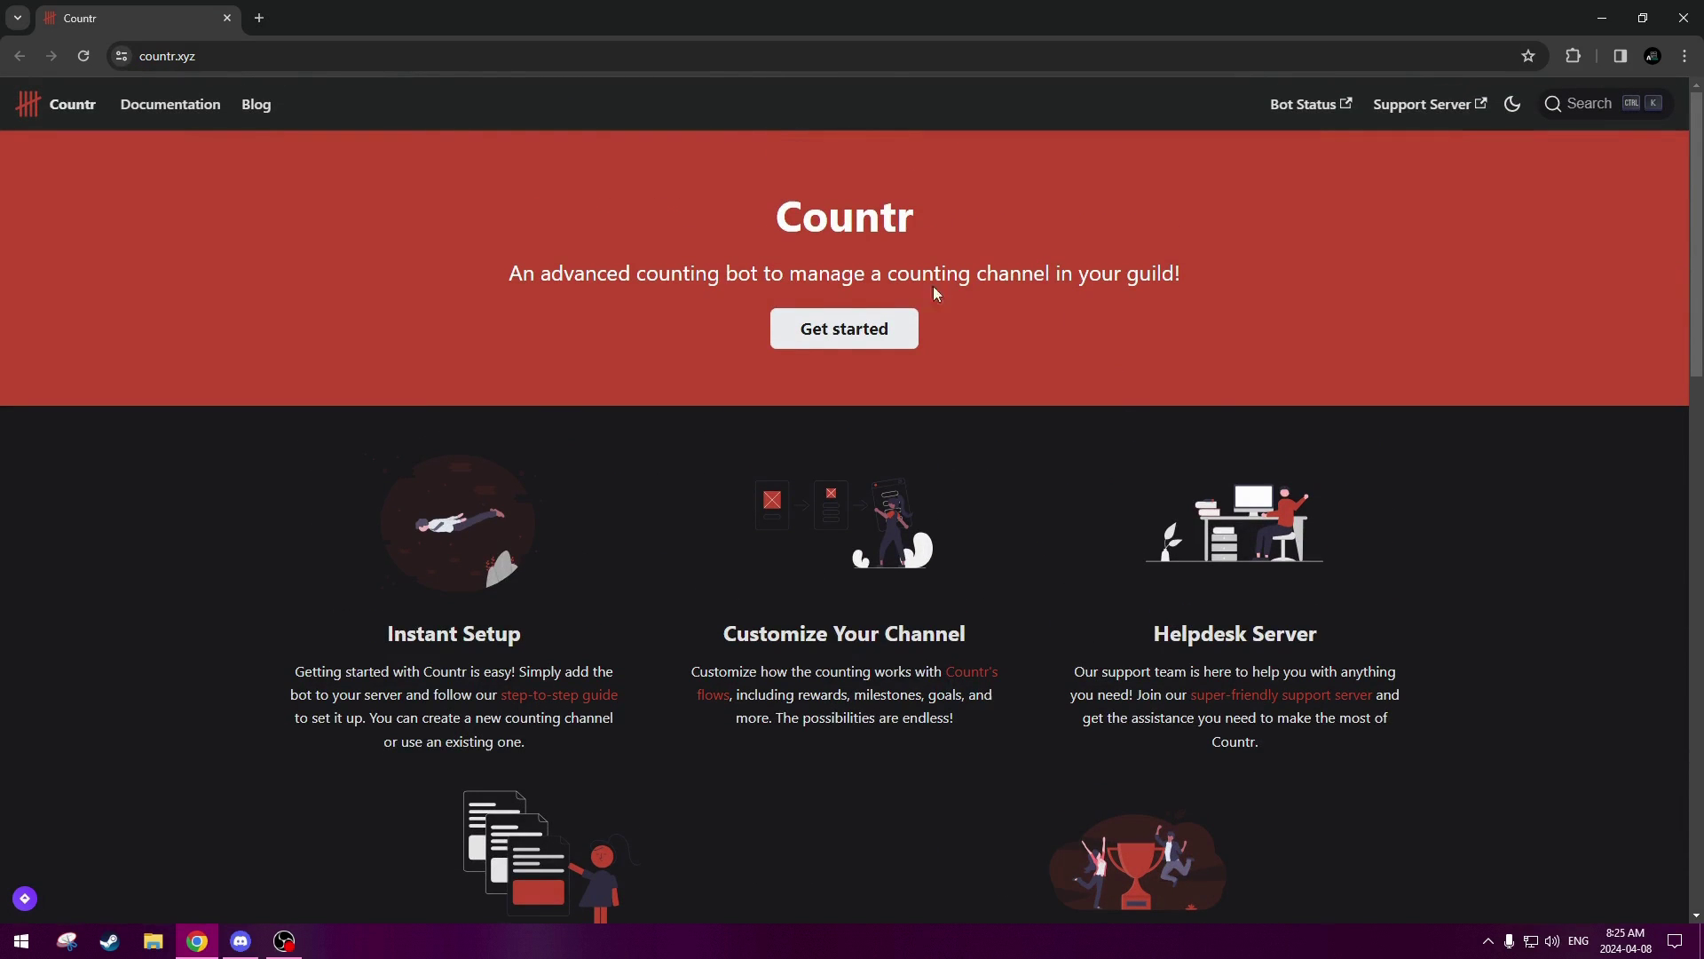
{"action": "left_click", "coordinate": [831, 328]}
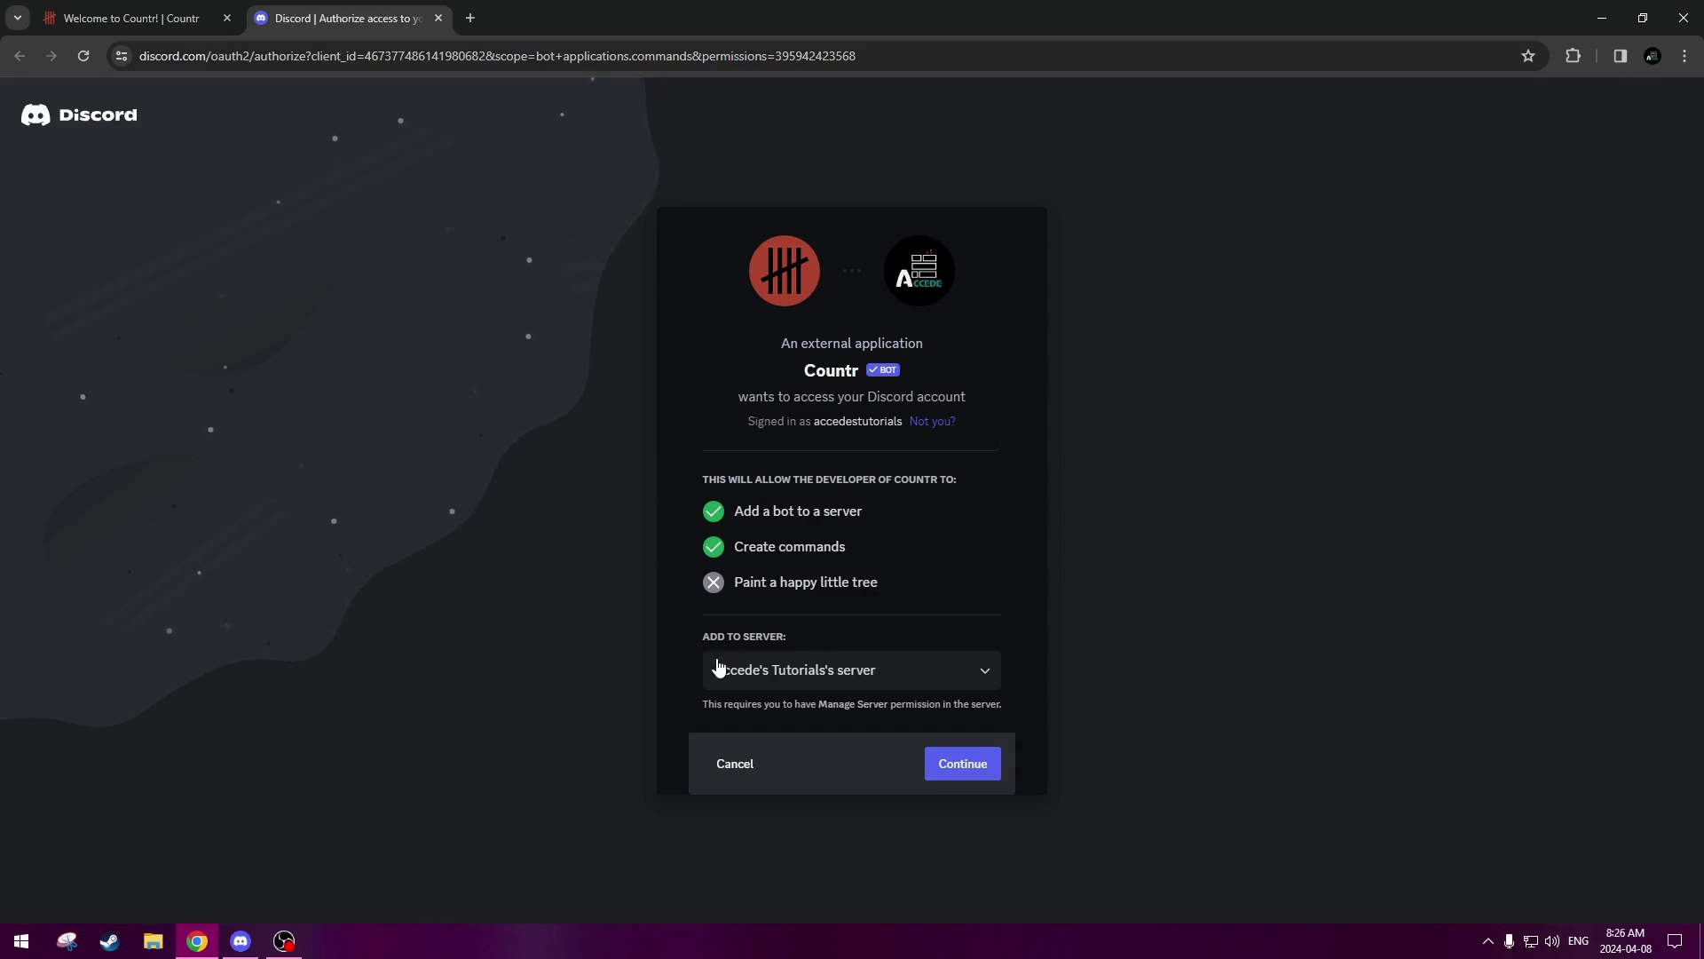
{"action": "left_click", "coordinate": [833, 668]}
{"action": "left_click", "coordinate": [793, 710]}
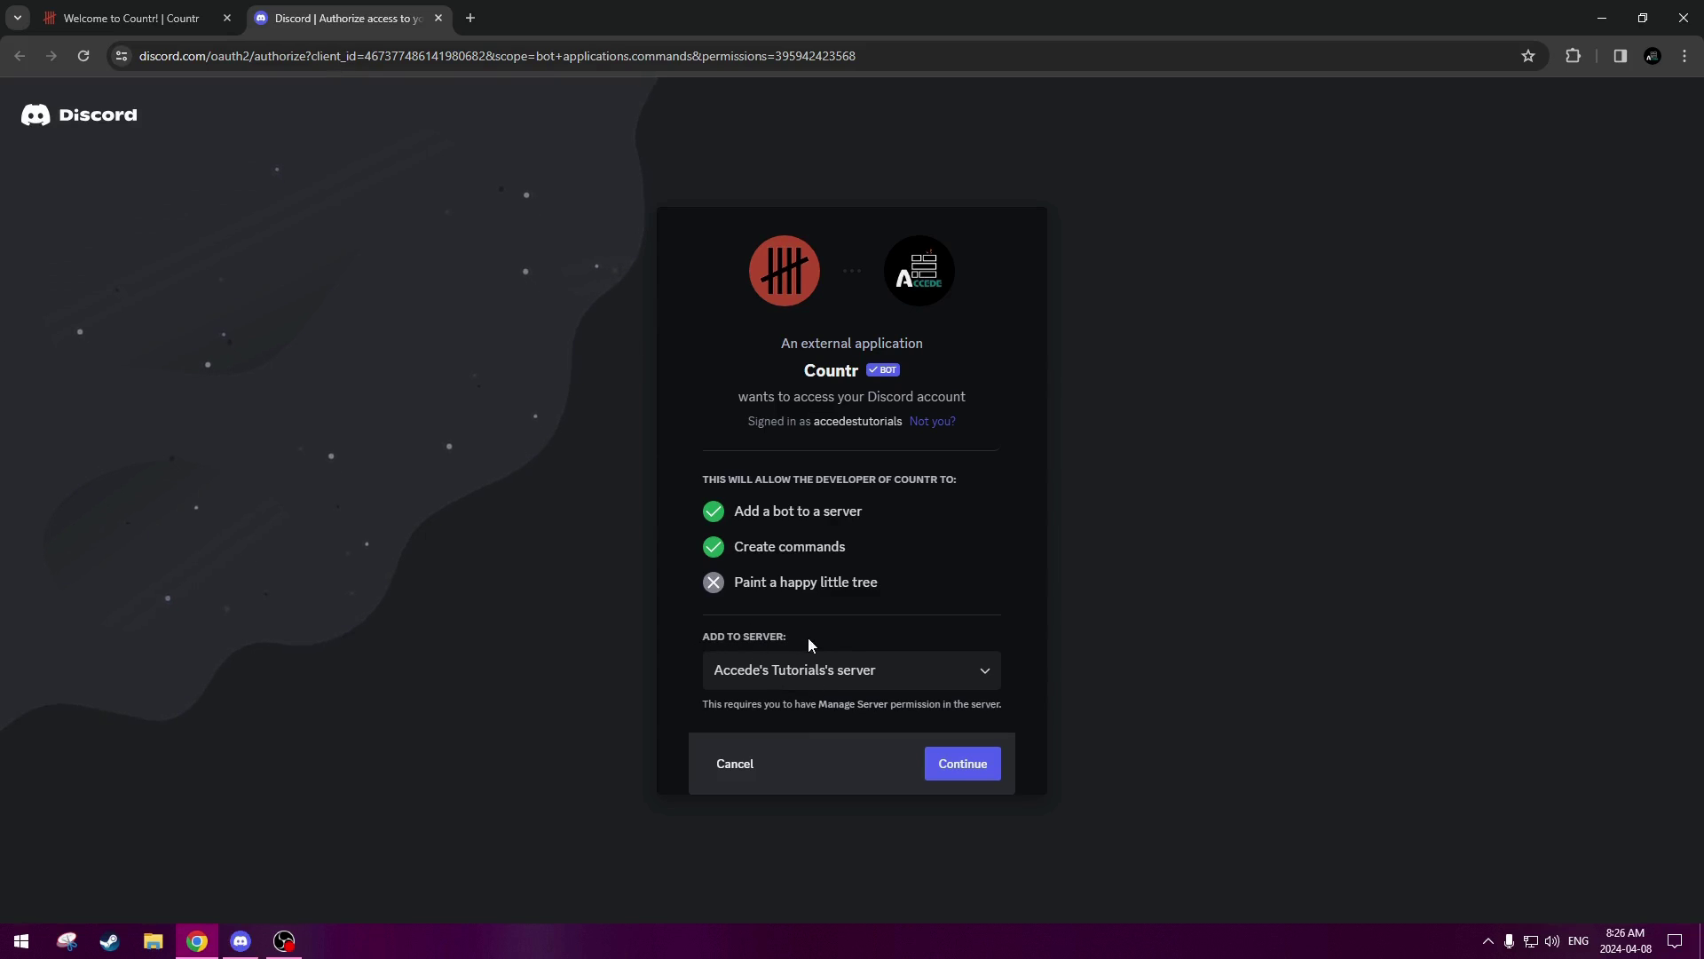
{"action": "left_click", "coordinate": [961, 765]}
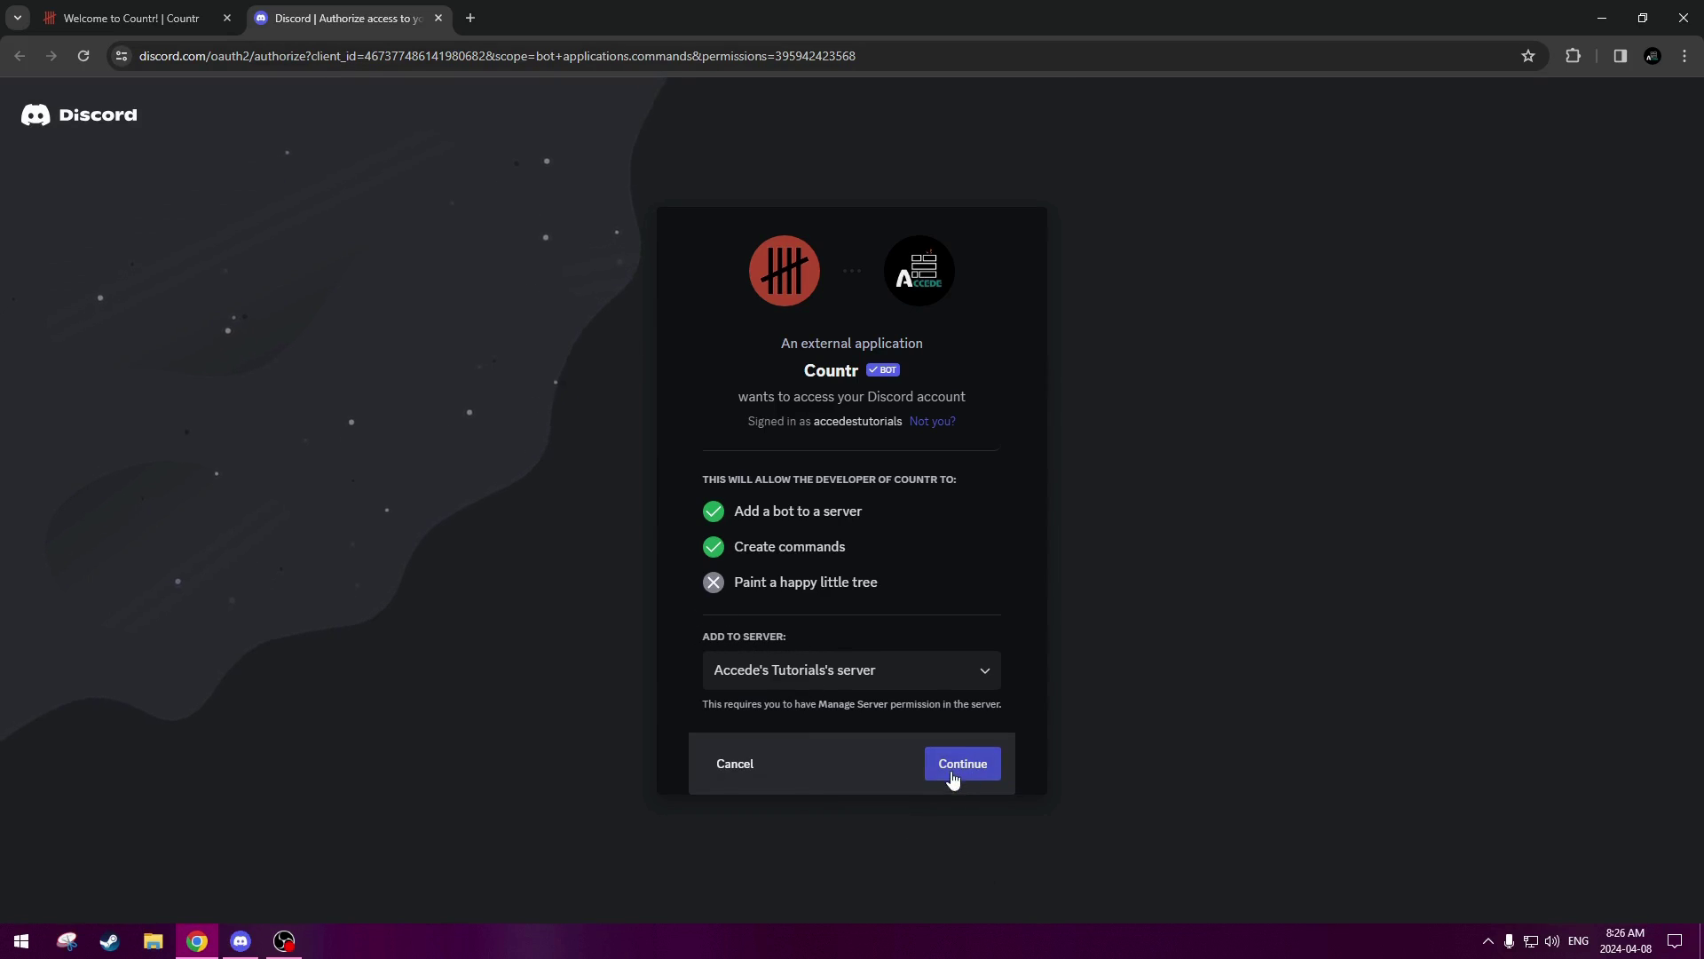
- Authorize Countr with all requested permissions, complete the human verification check, and close the authorization page
{"action": "scroll", "coordinate": [837, 536], "scroll_direction": "down", "scroll_amount": 2}
{"action": "scroll", "coordinate": [871, 556], "scroll_direction": "up", "scroll_amount": 2}
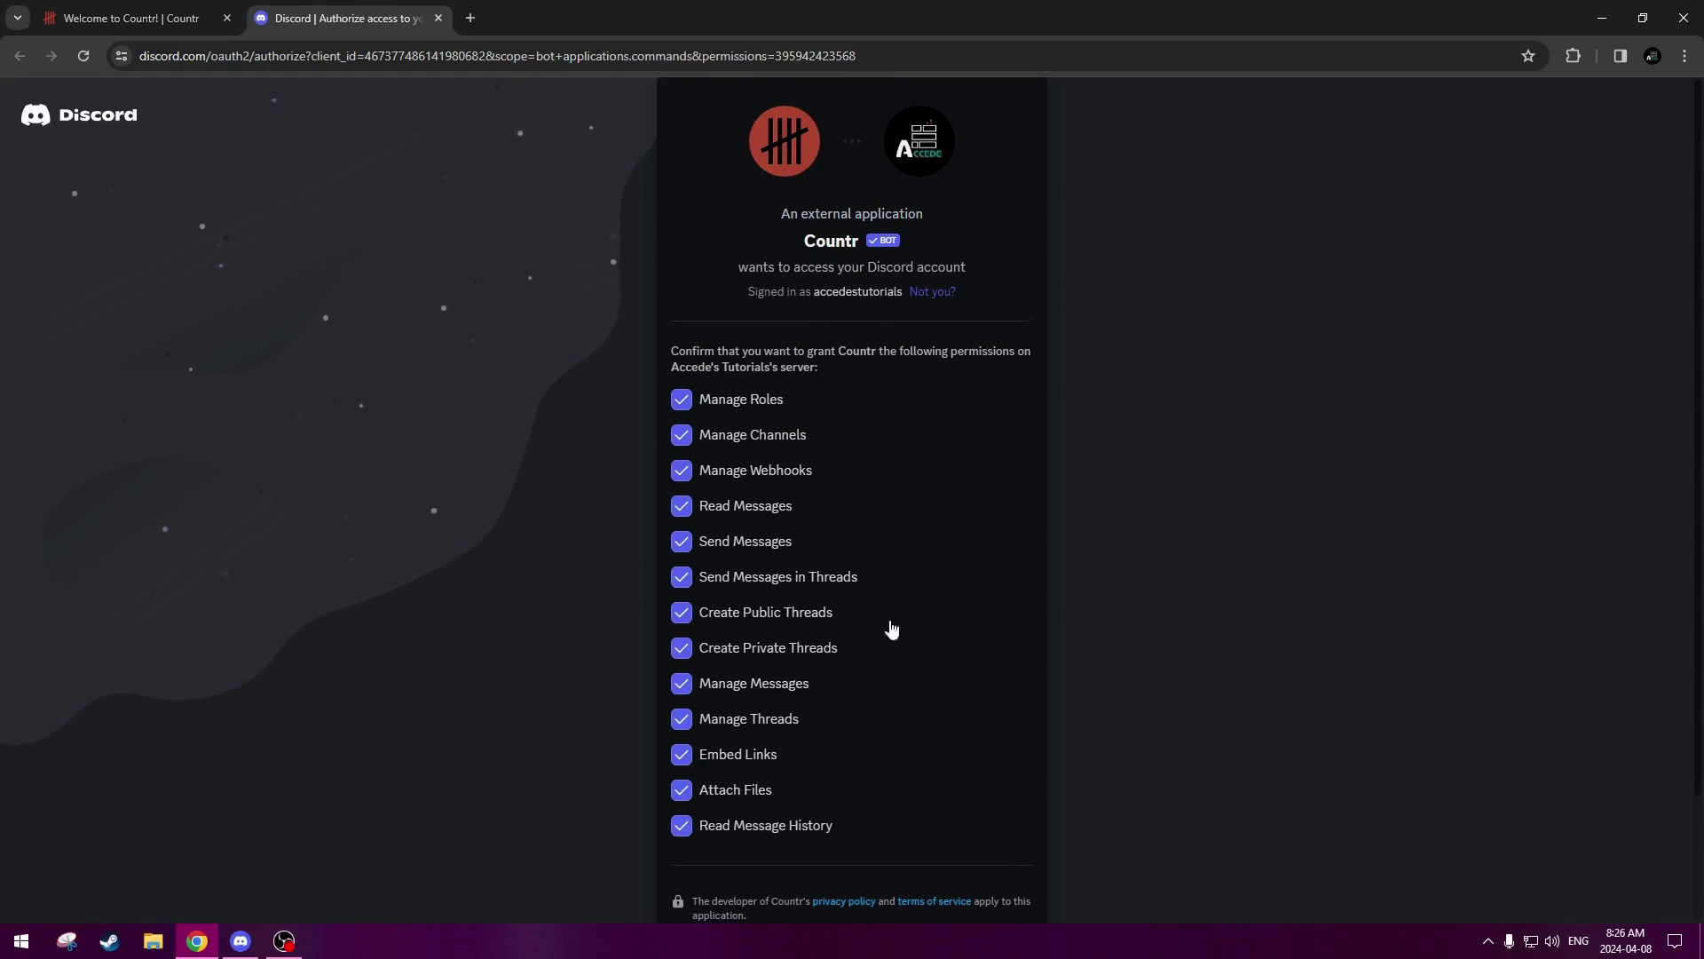
{"action": "scroll", "coordinate": [581, 333], "scroll_direction": "down", "scroll_amount": 2}
{"action": "scroll", "coordinate": [582, 333], "scroll_direction": "up", "scroll_amount": 2}
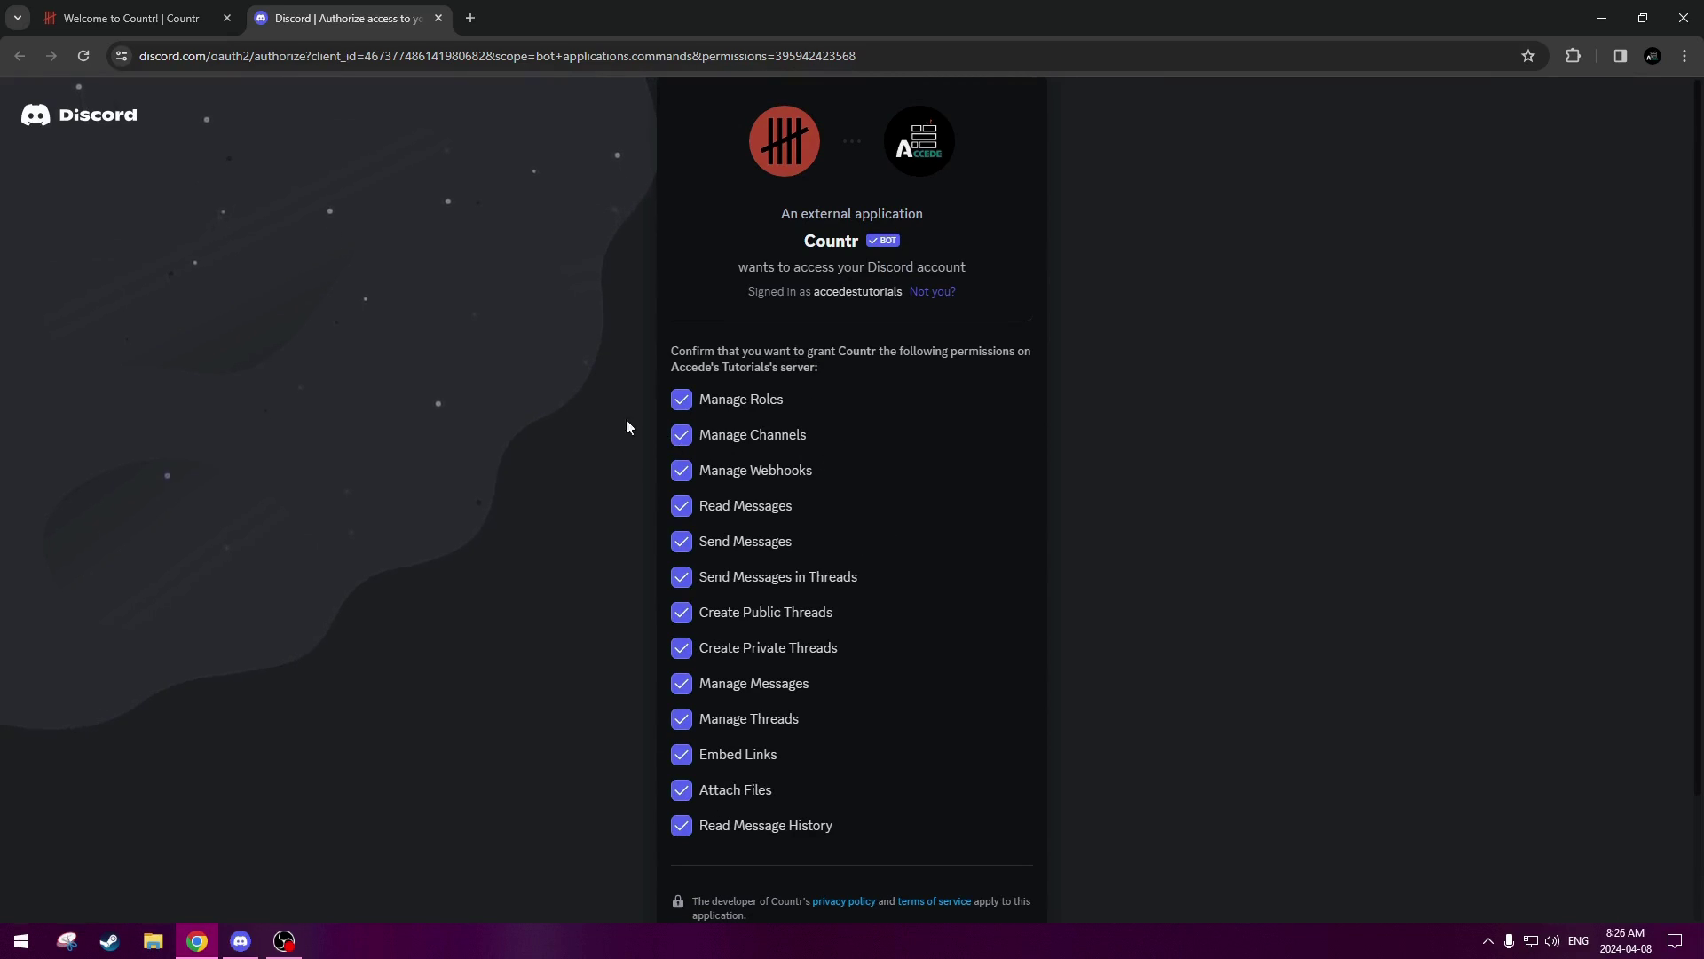
{"action": "scroll", "coordinate": [614, 418], "scroll_direction": "down", "scroll_amount": 2}
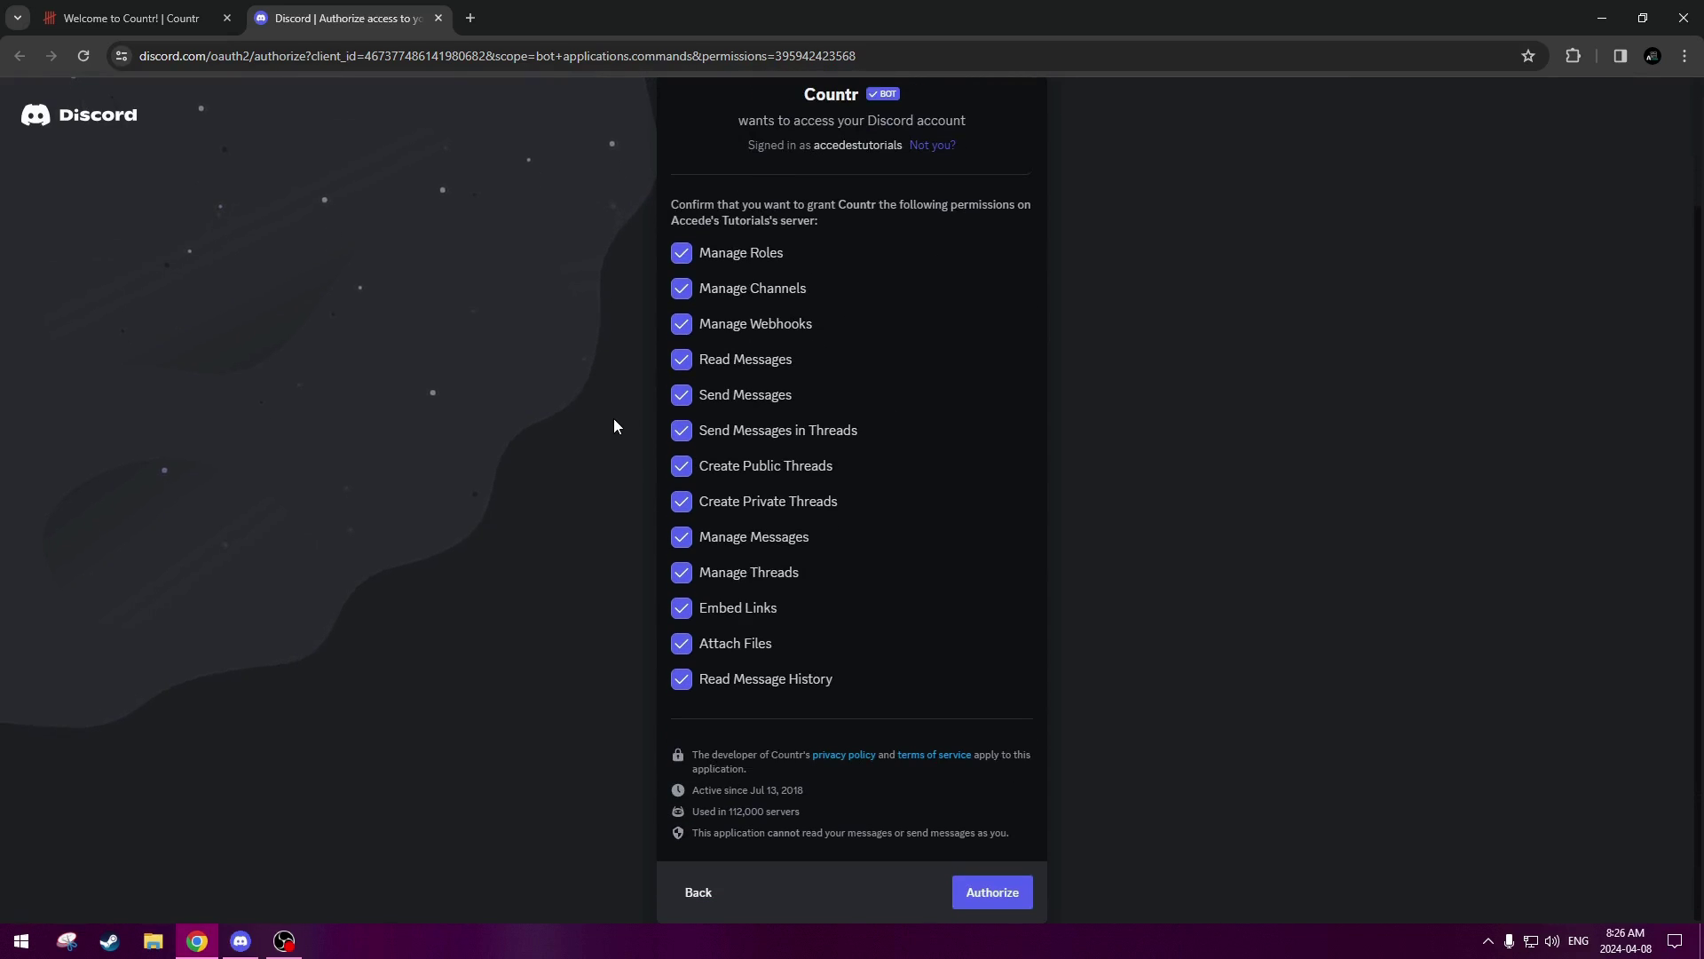
{"action": "left_click", "coordinate": [994, 893]}
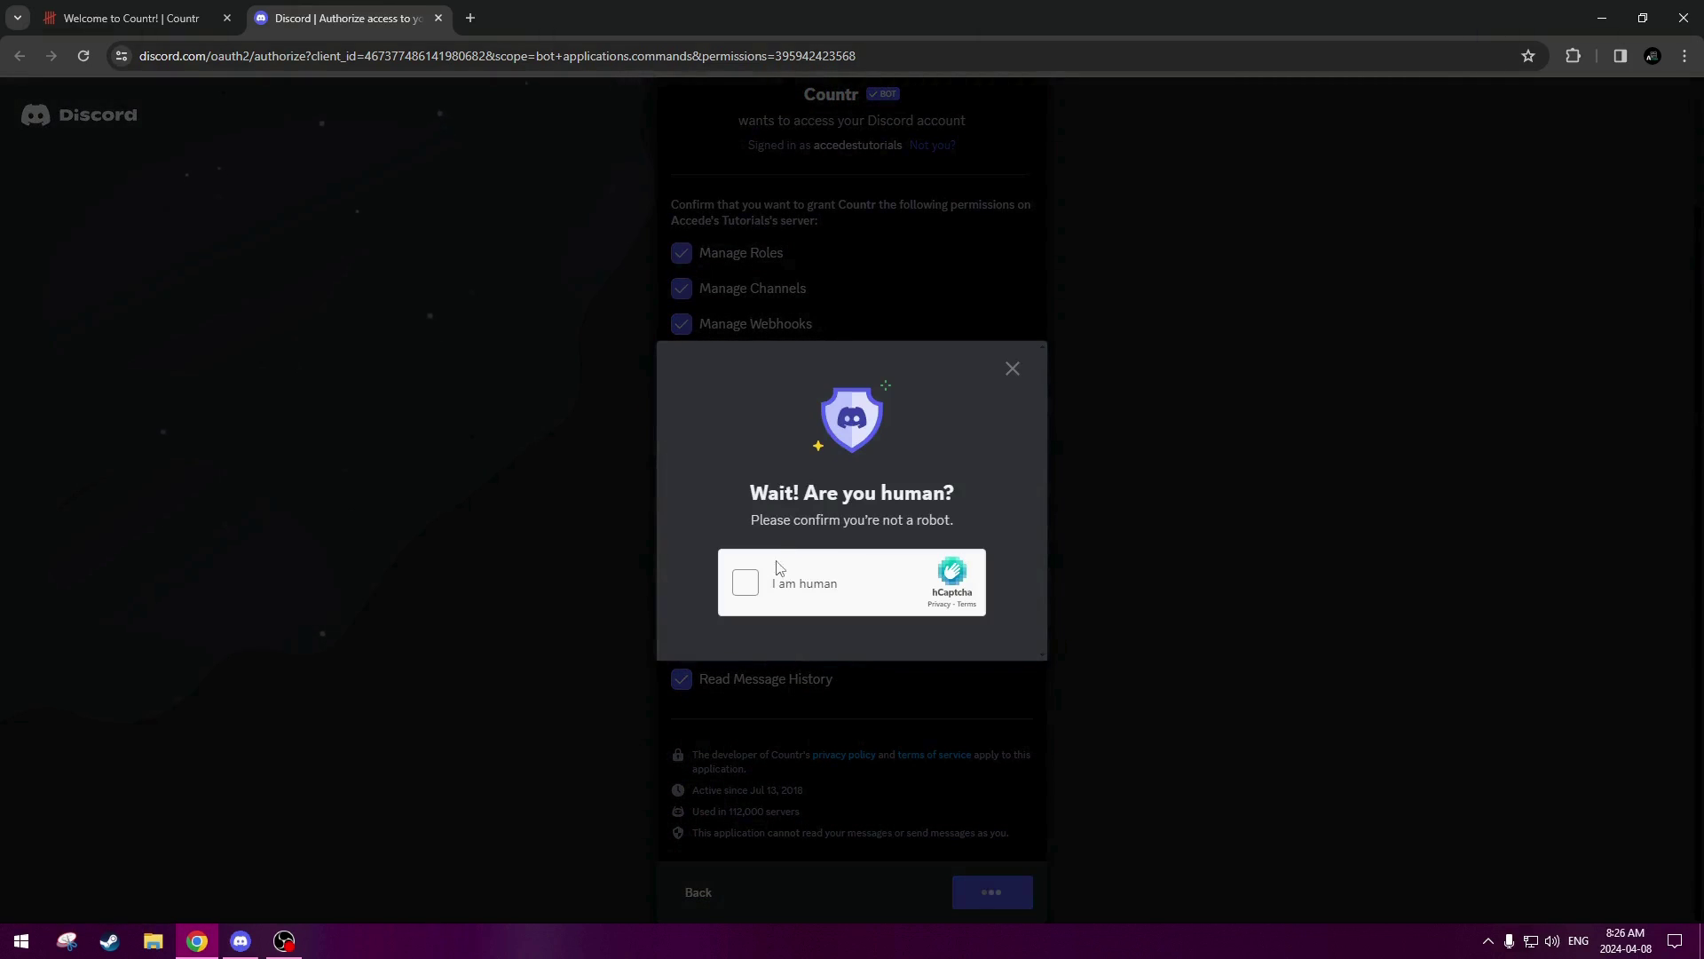
{"action": "left_click", "coordinate": [746, 582]}
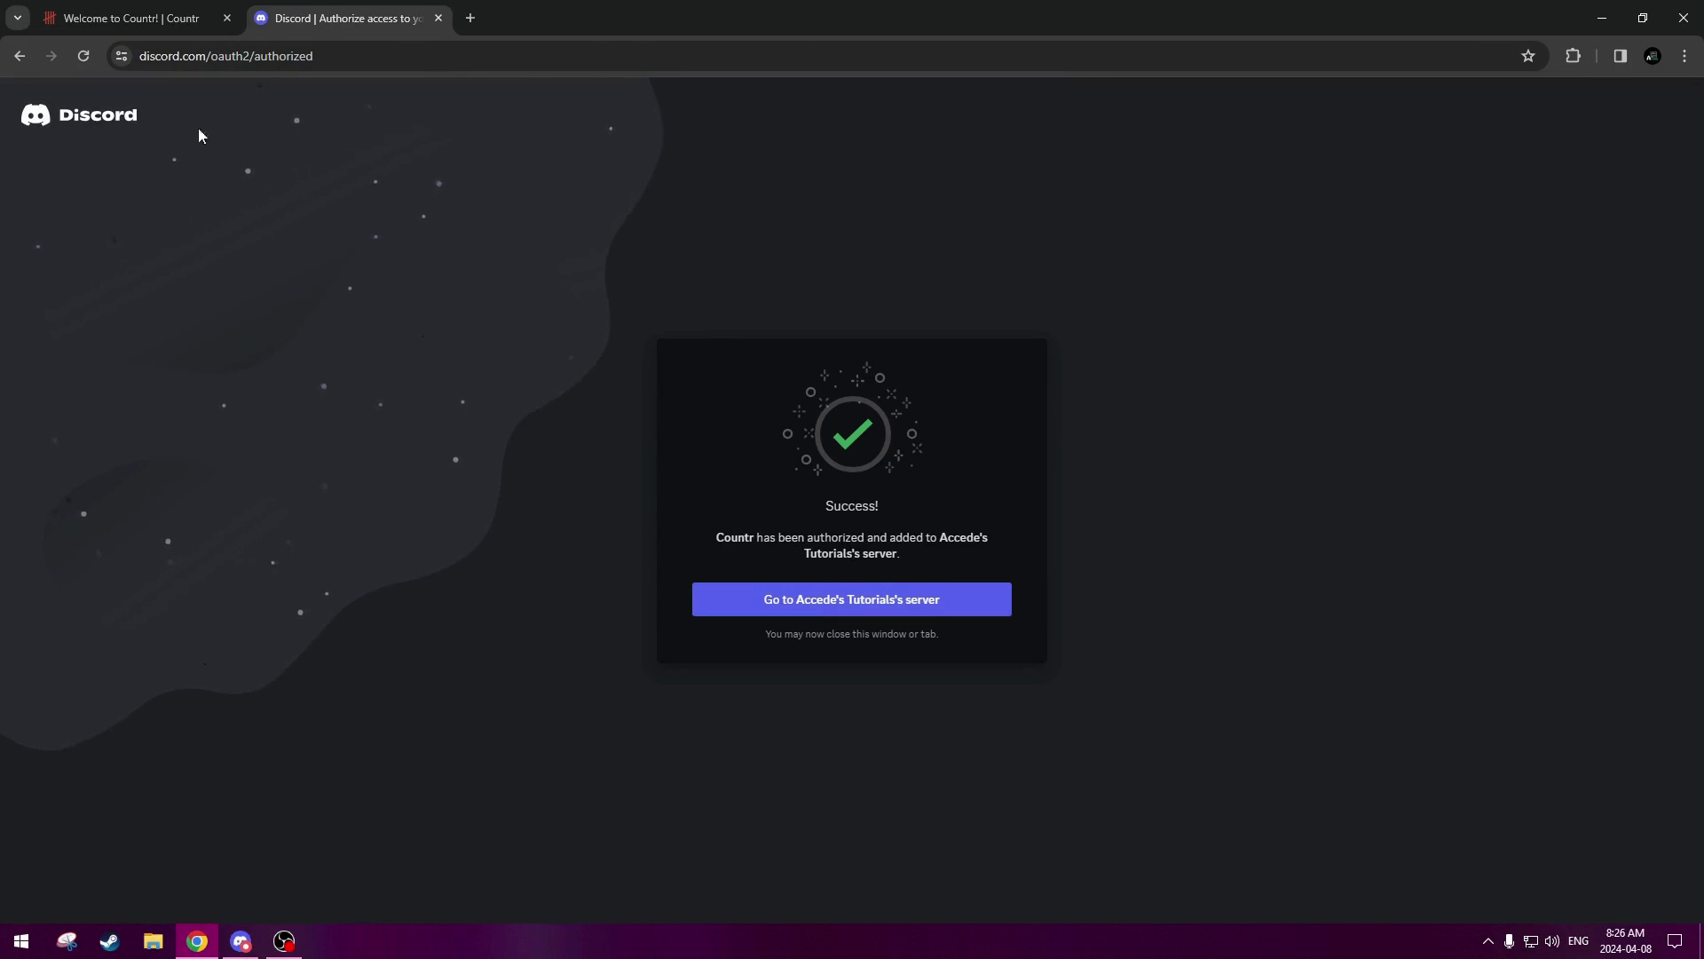
{"action": "left_click", "coordinate": [438, 18]}
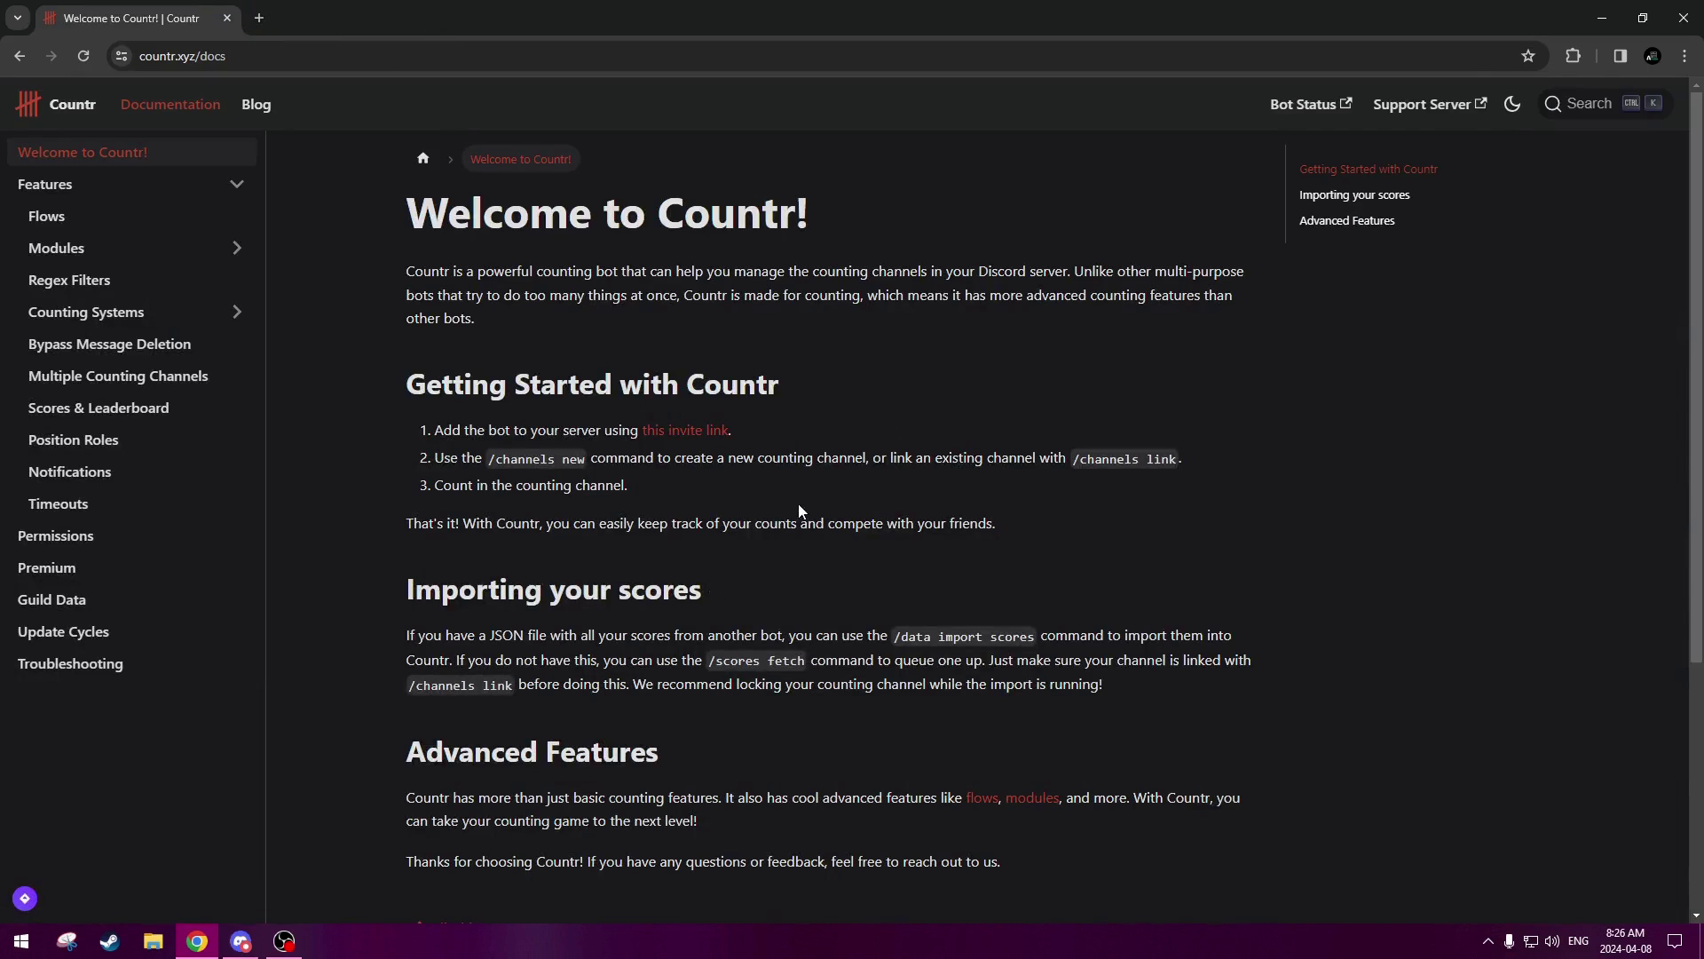
- Switch to Discord and assign the Bots role to the Countr bot
{"action": "left_click", "coordinate": [240, 941]}
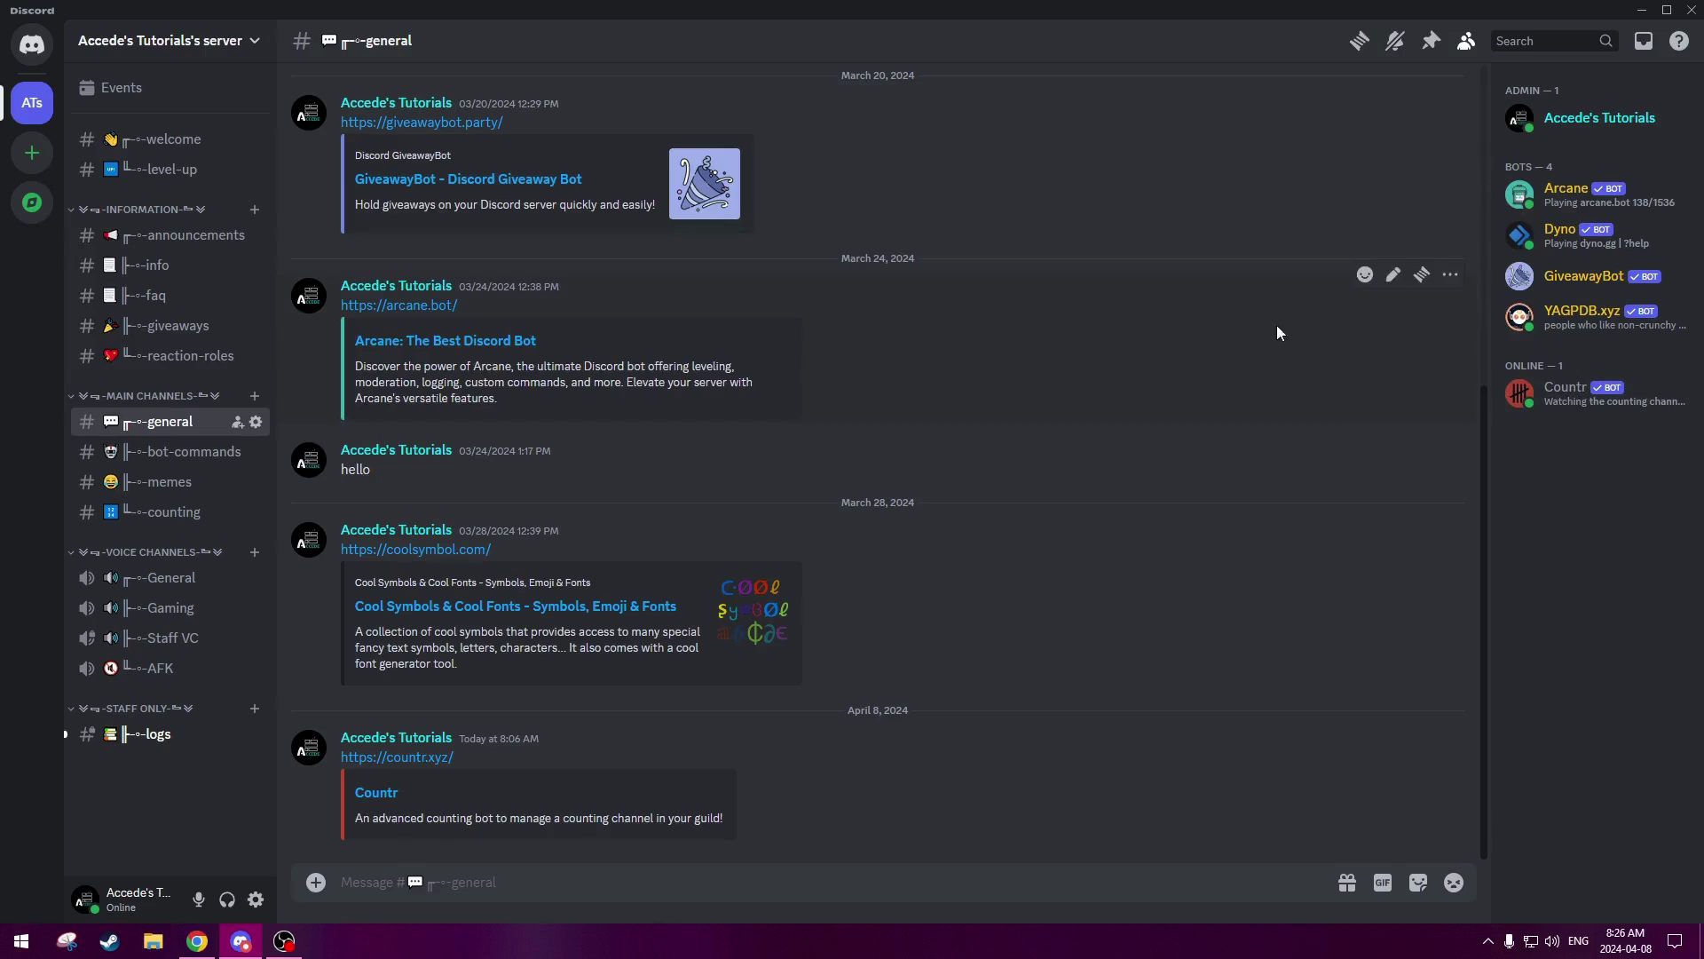
{"action": "right_click", "coordinate": [1562, 391]}
{"action": "mouse_move", "coordinate": [1429, 875]}
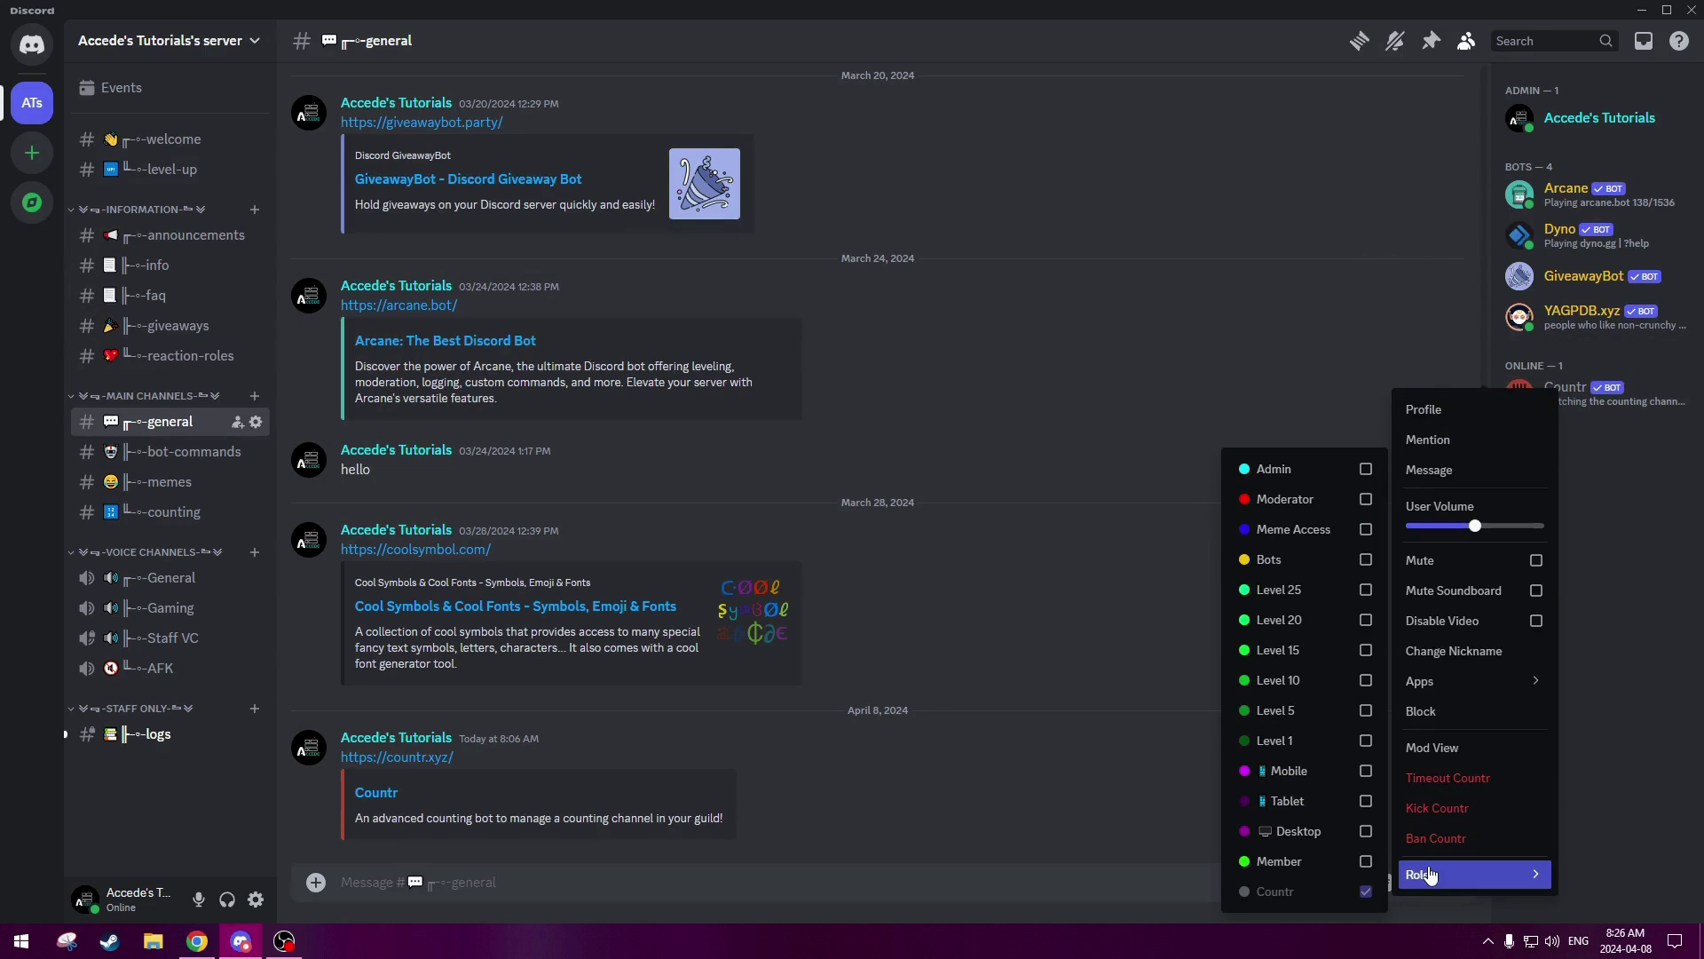
{"action": "left_click", "coordinate": [1278, 562]}
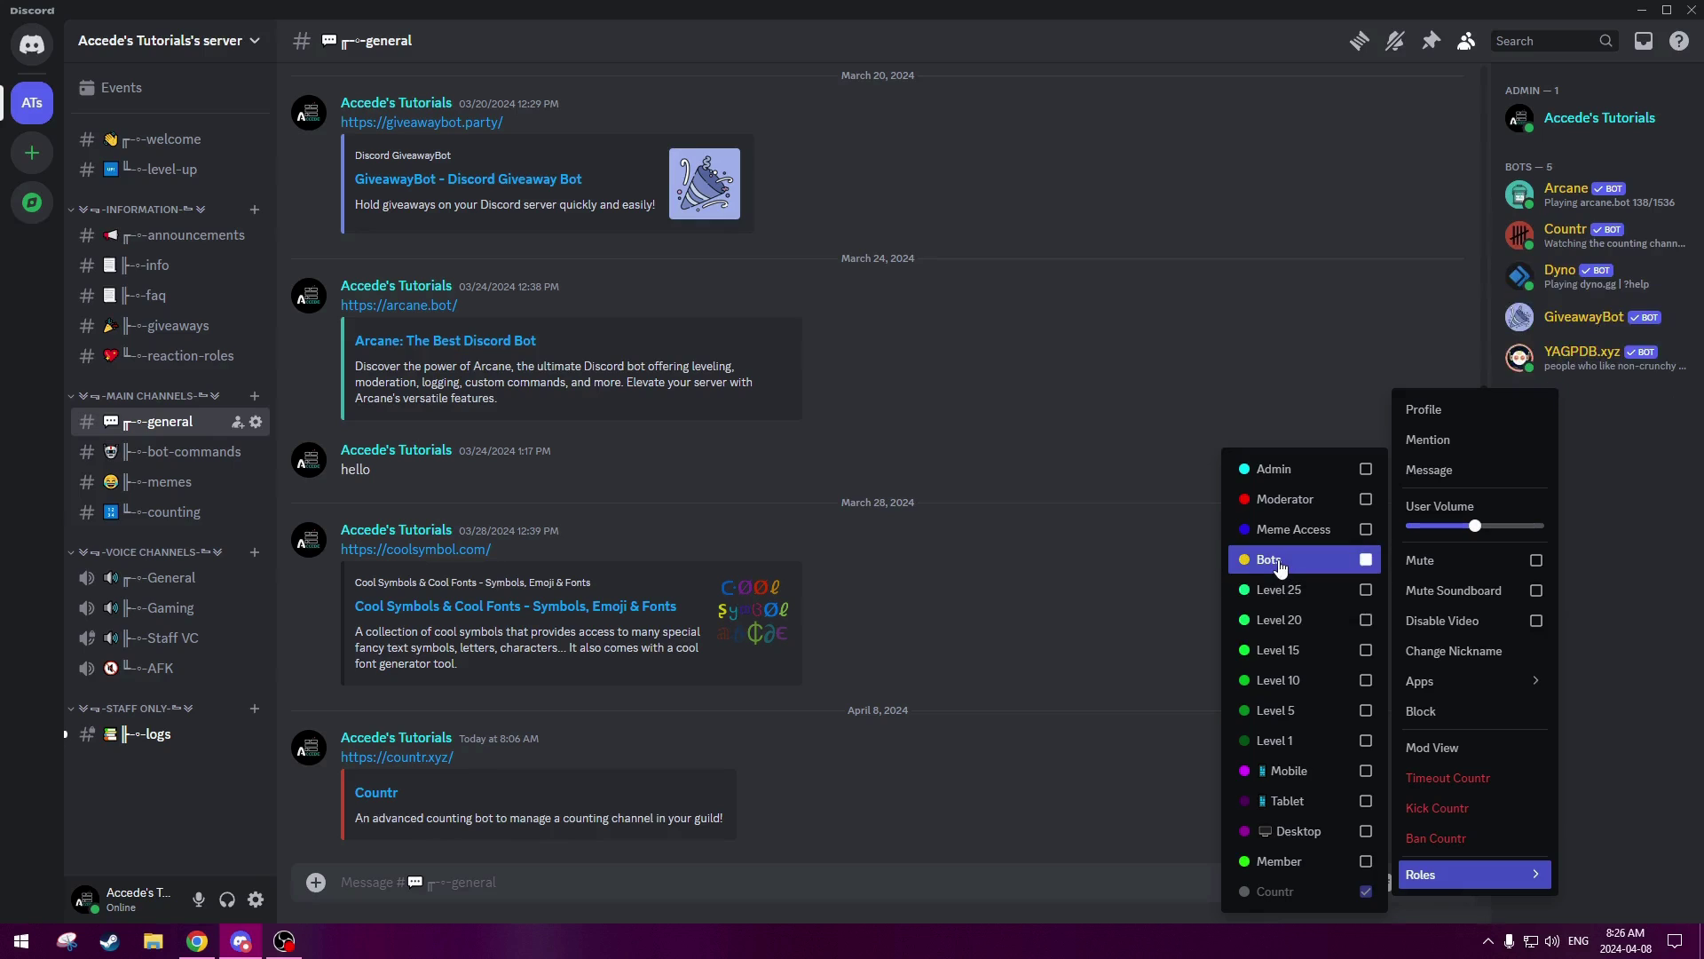
{"action": "left_click", "coordinate": [1323, 401]}
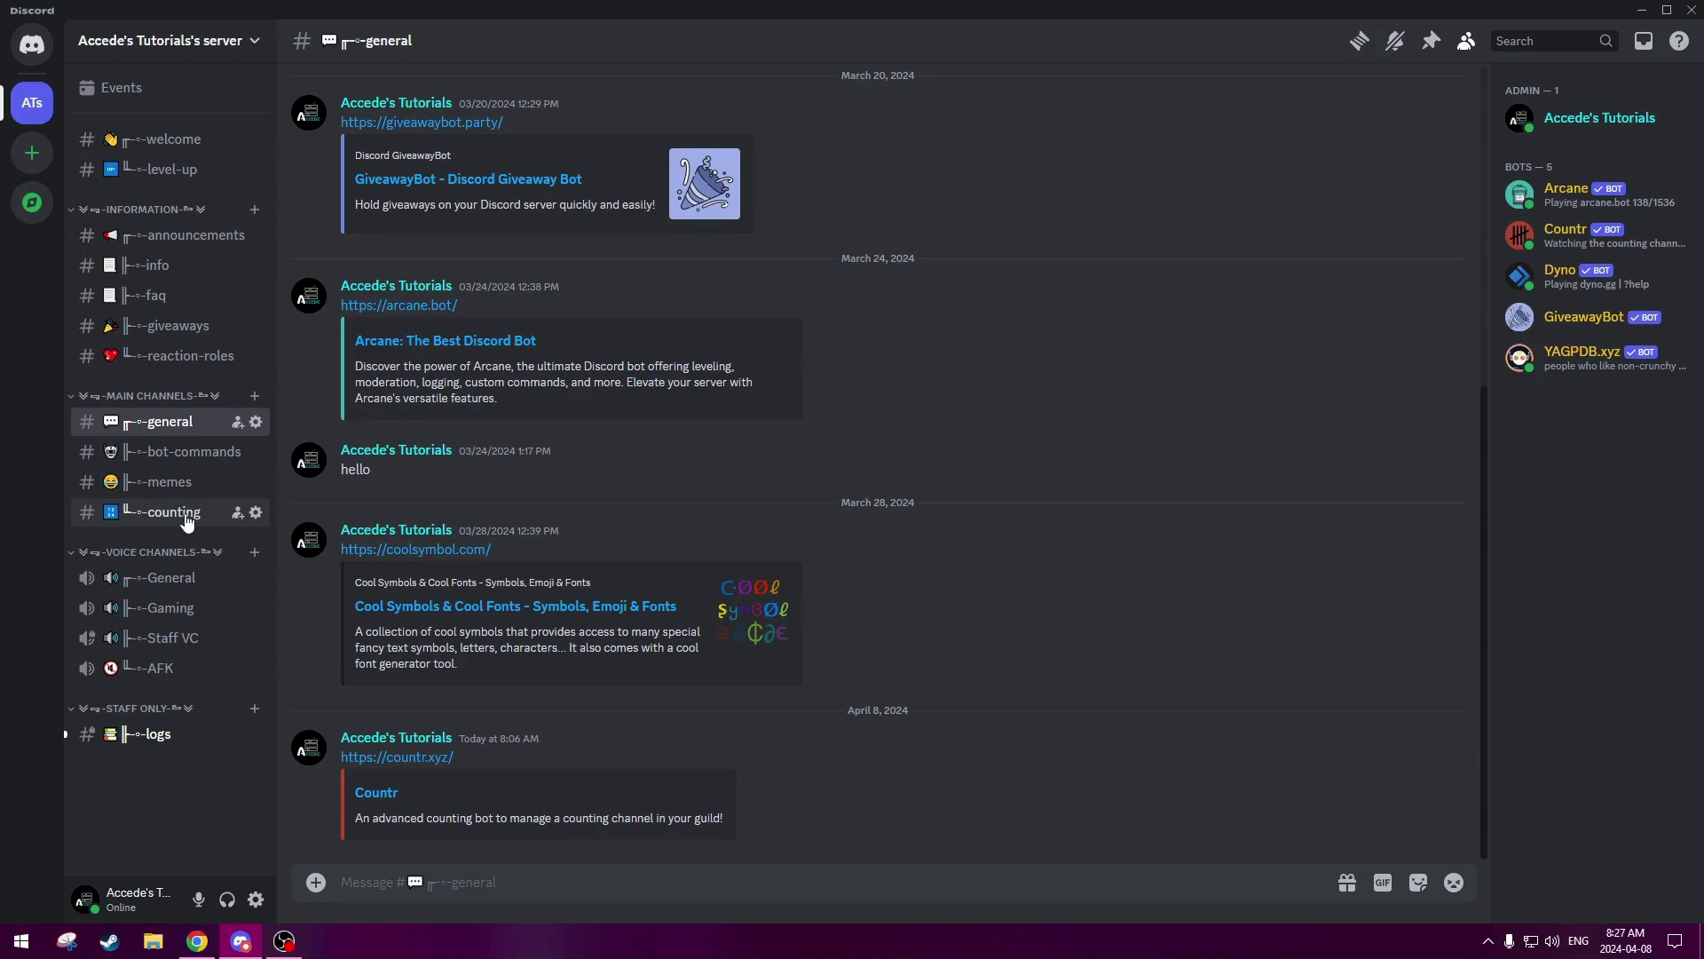
- View the counting channel and read in Countr's browser documentation how to create a new counting channel or link an existing one
{"action": "left_click", "coordinate": [142, 513]}
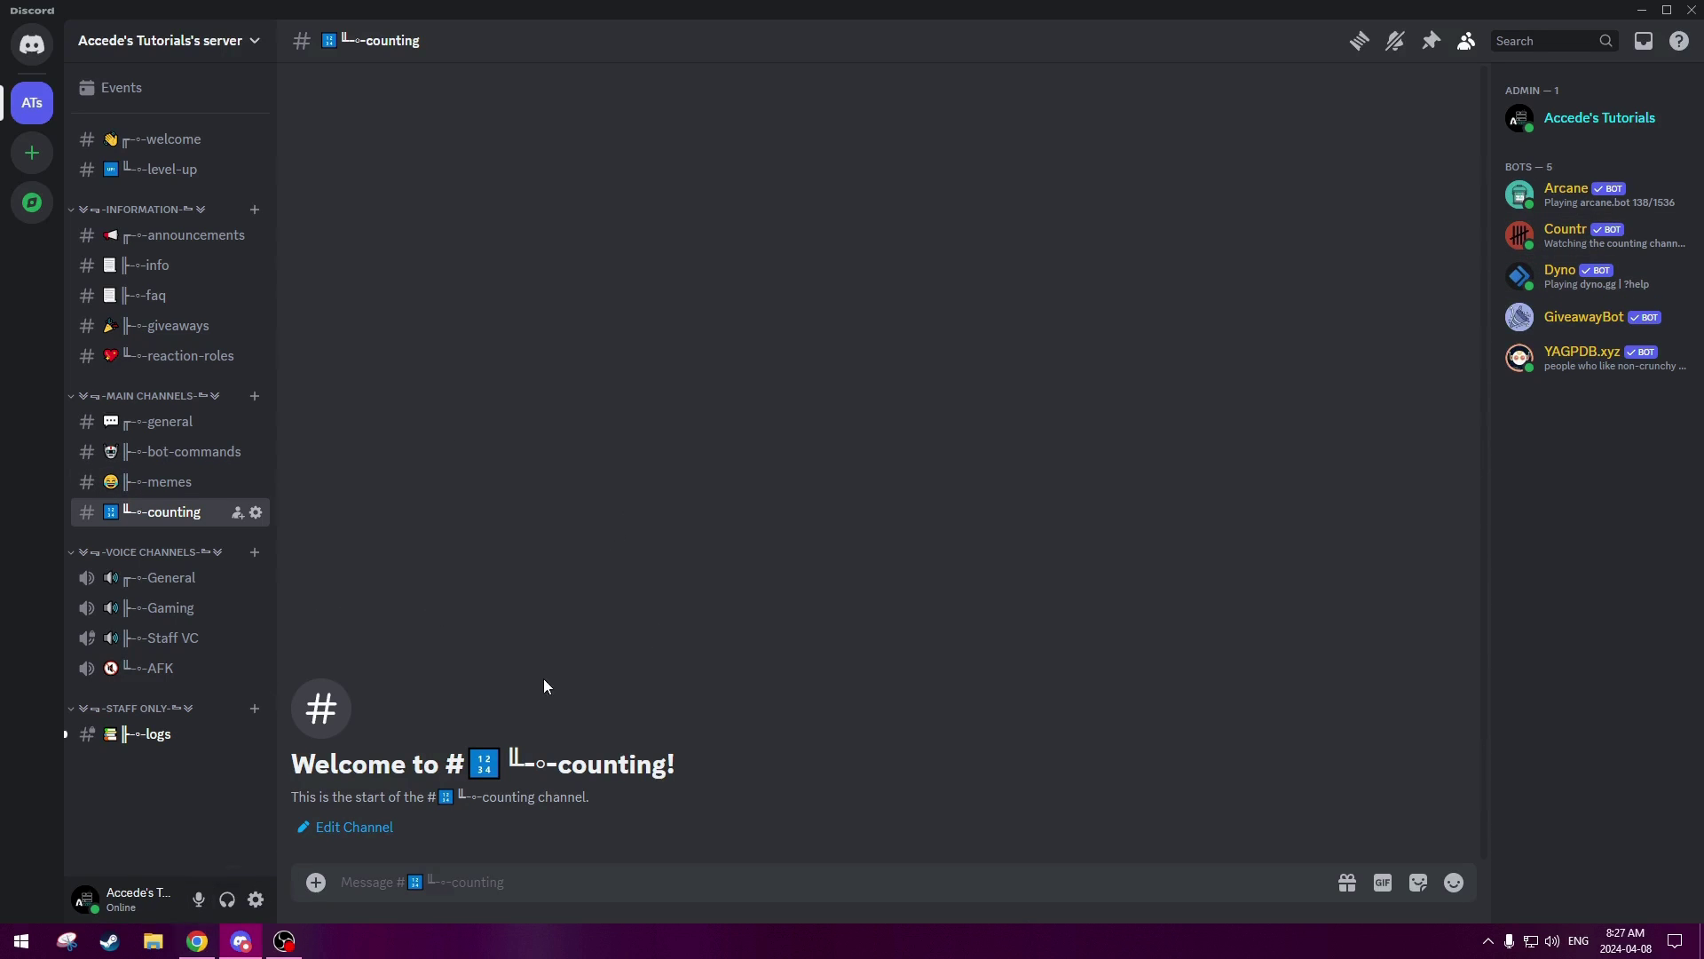
{"action": "left_click", "coordinate": [202, 952]}
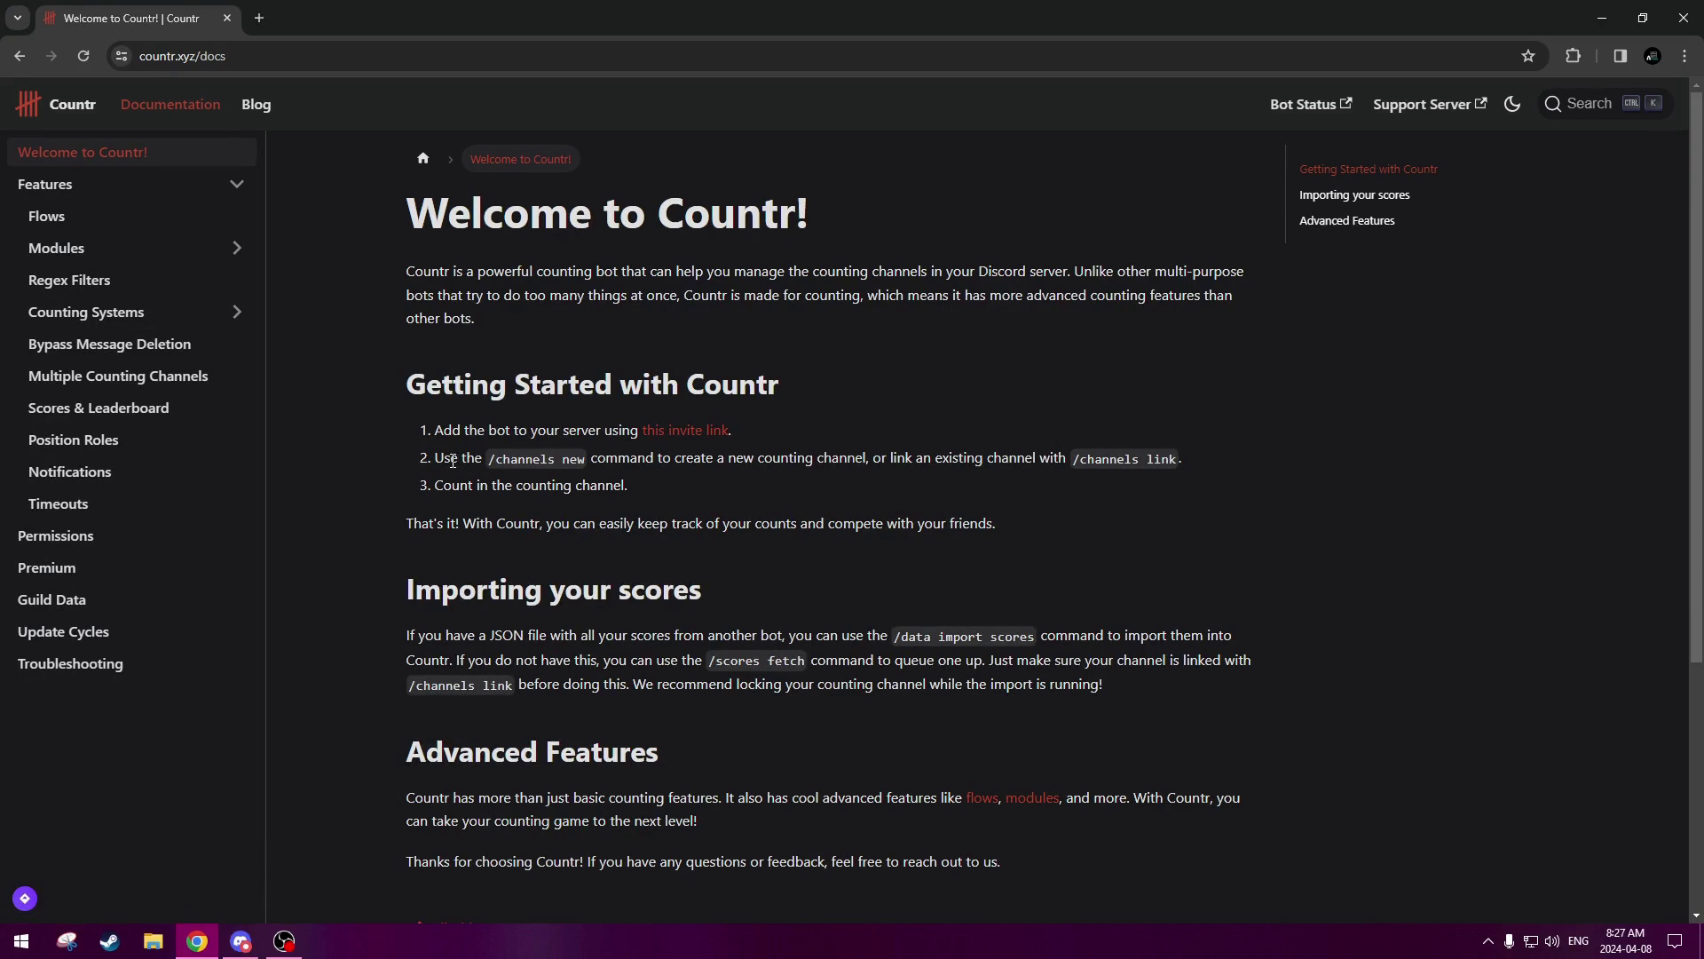
{"action": "left_click_drag", "start_coordinate": [487, 466], "coordinate": [870, 465]}
{"action": "left_click", "coordinate": [586, 466]}
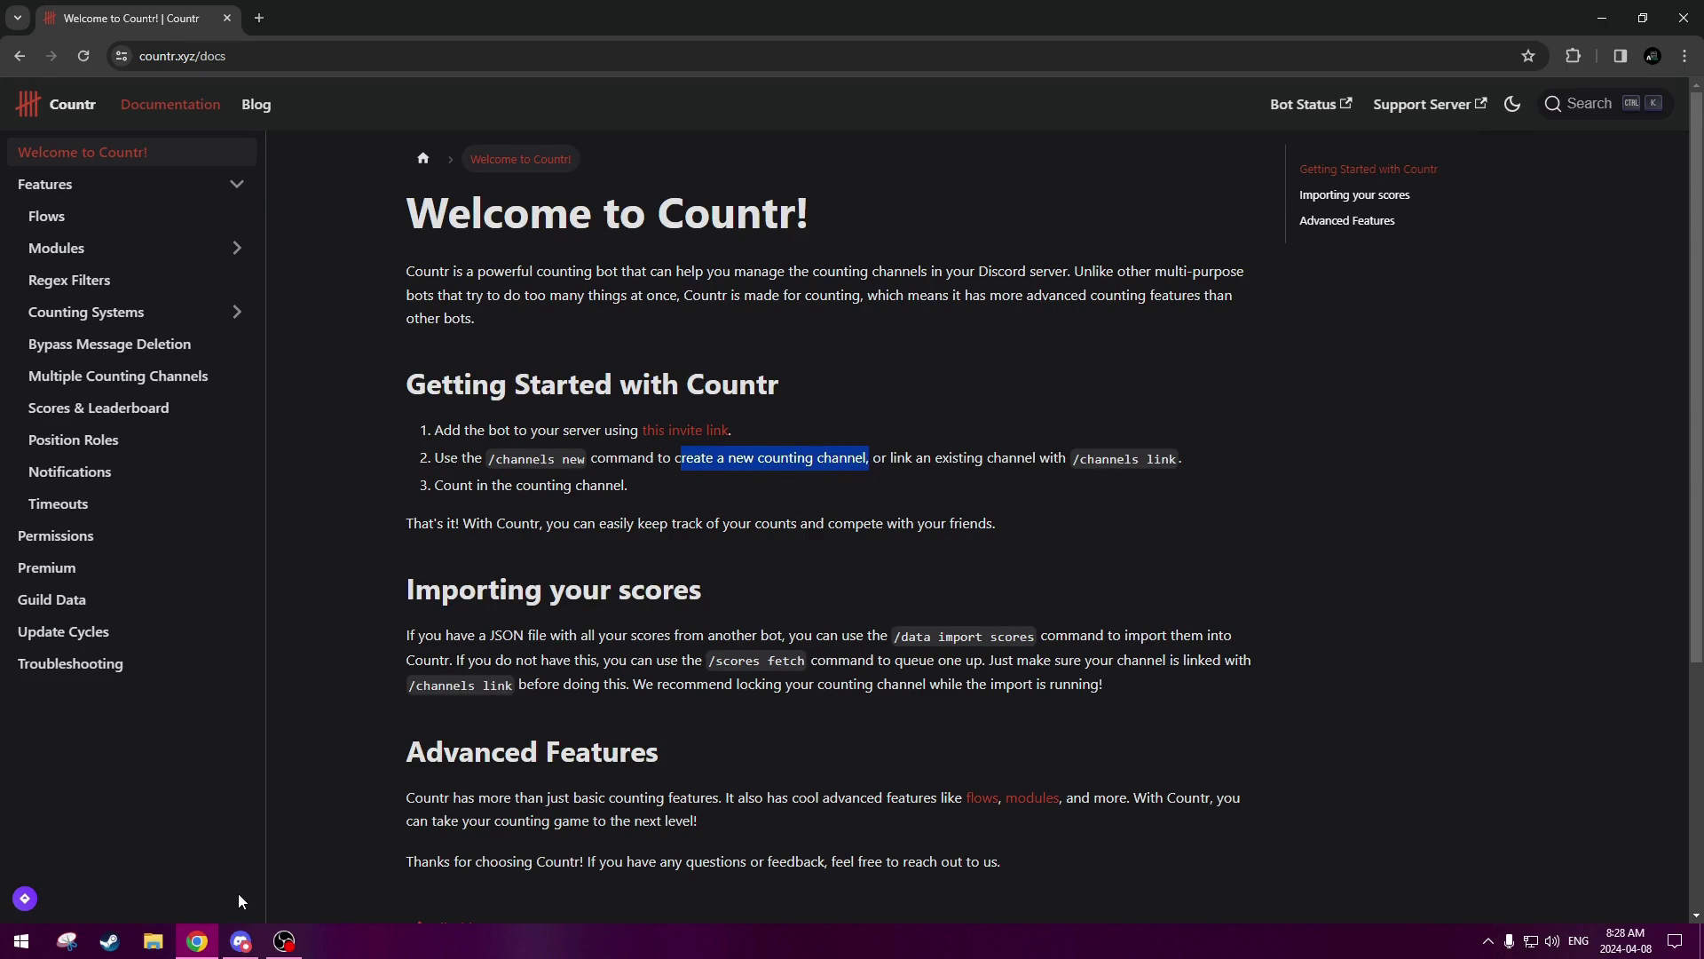
{"action": "left_click", "coordinate": [240, 941]}
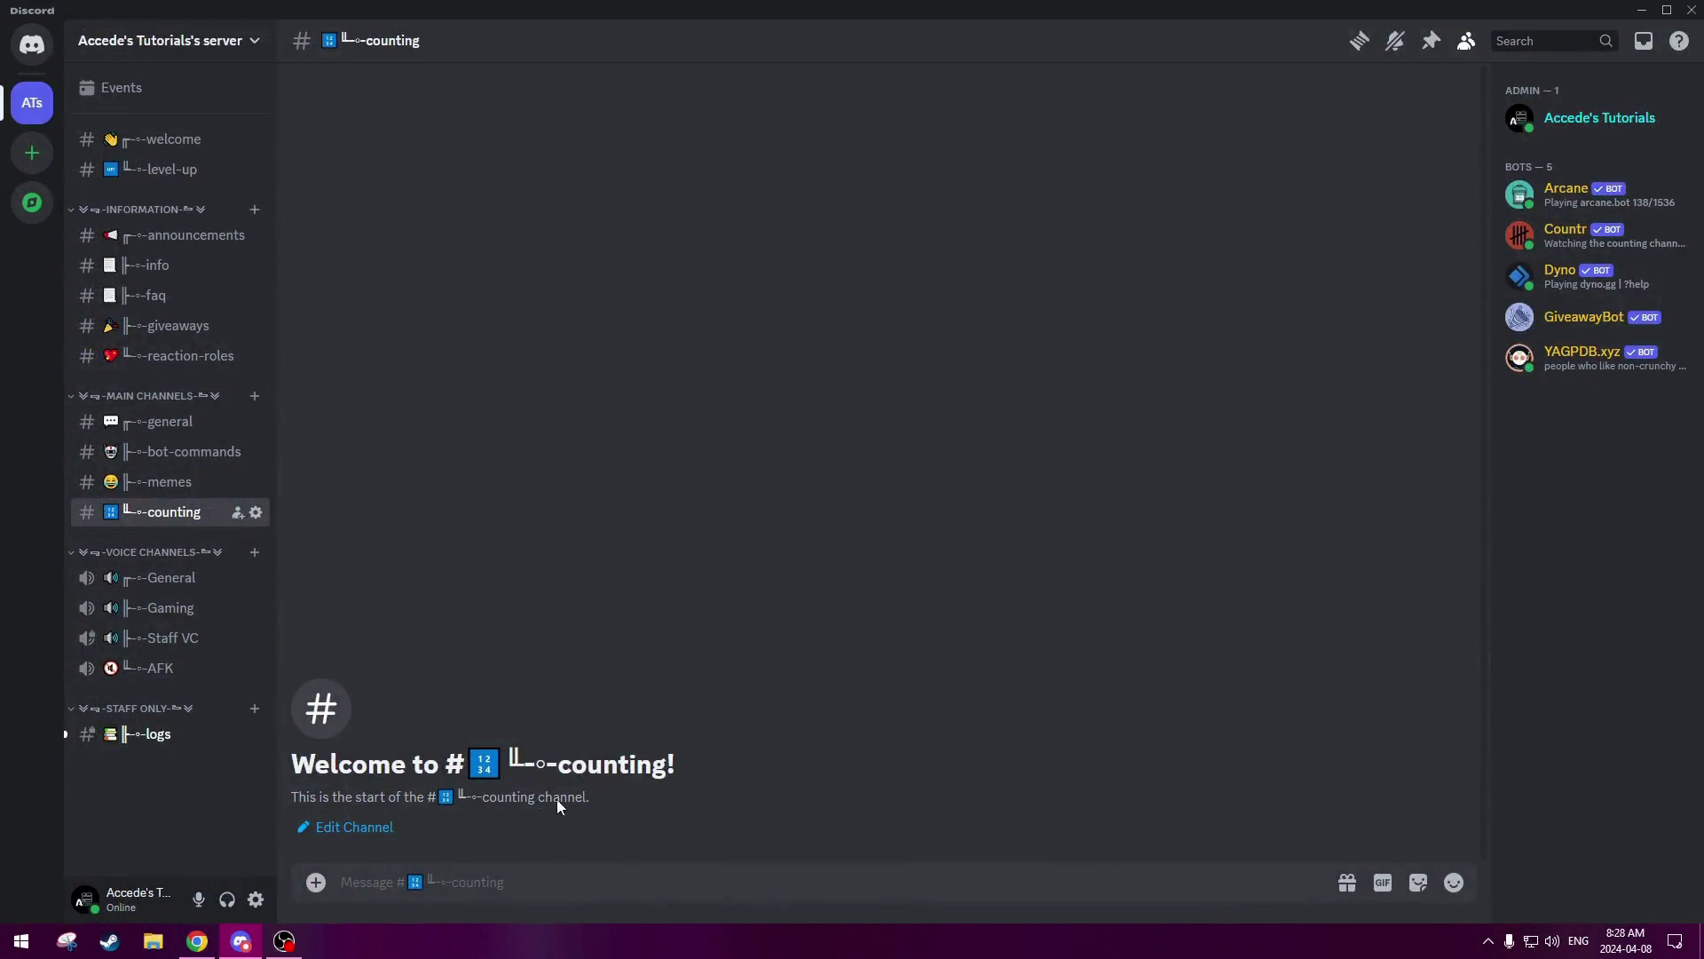
{"action": "left_click", "coordinate": [197, 941]}
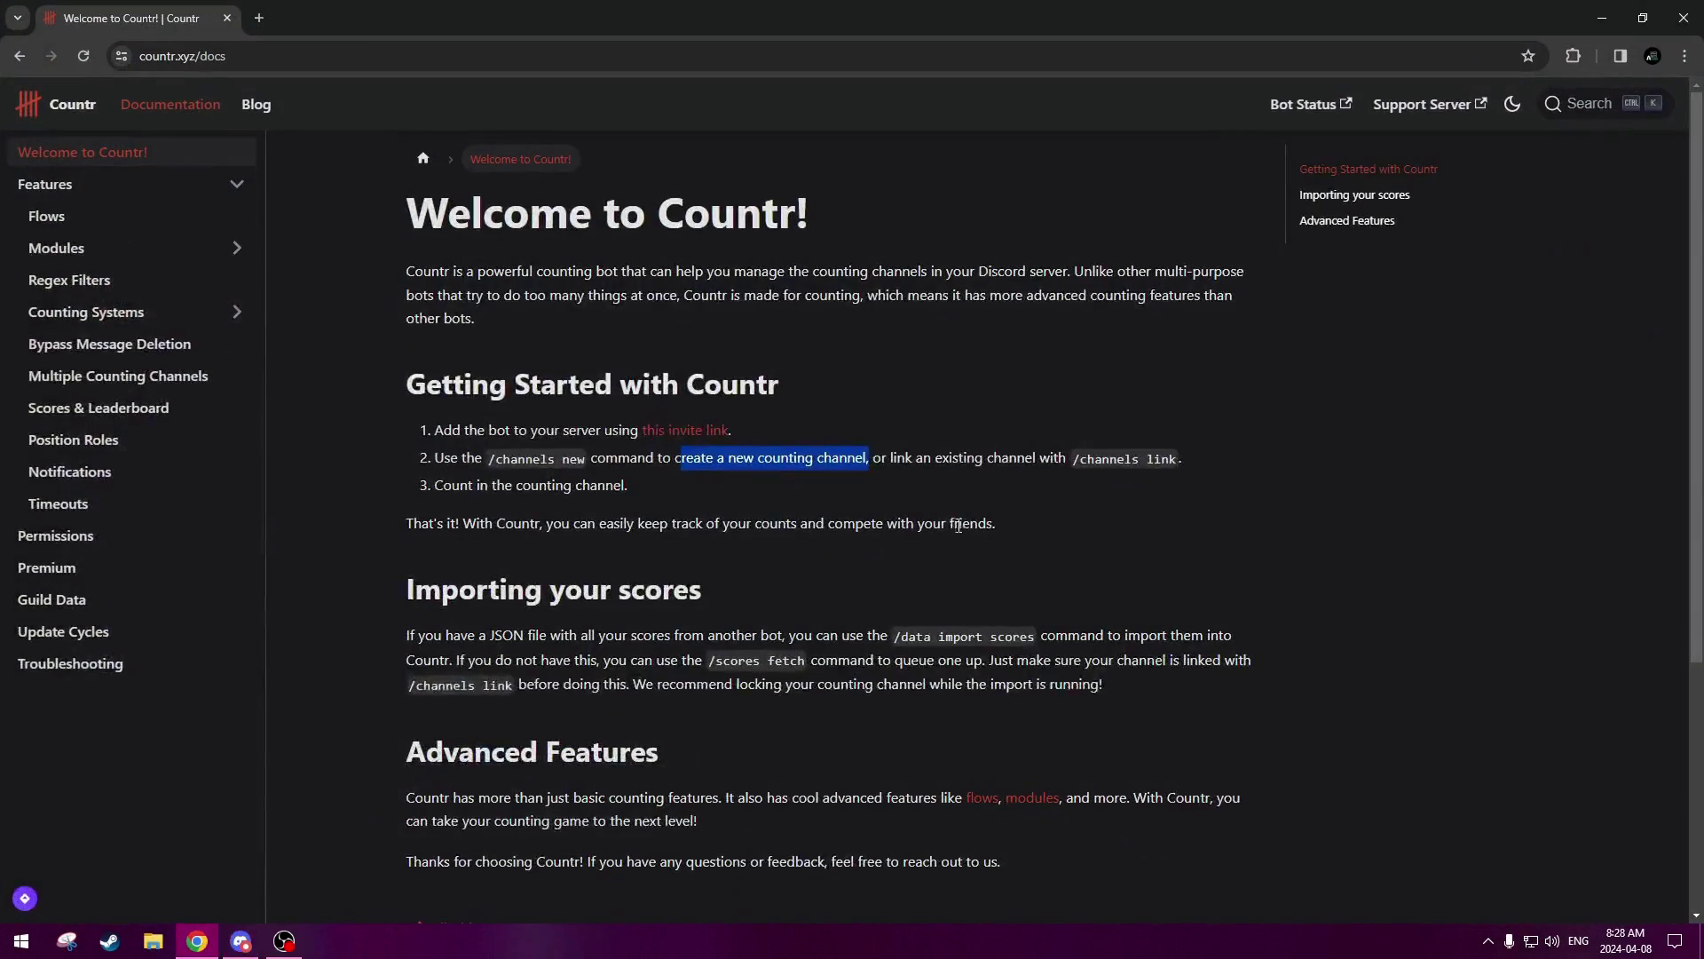
{"action": "left_click_drag", "start_coordinate": [916, 458], "coordinate": [1174, 461]}
{"action": "left_click", "coordinate": [1179, 466]}
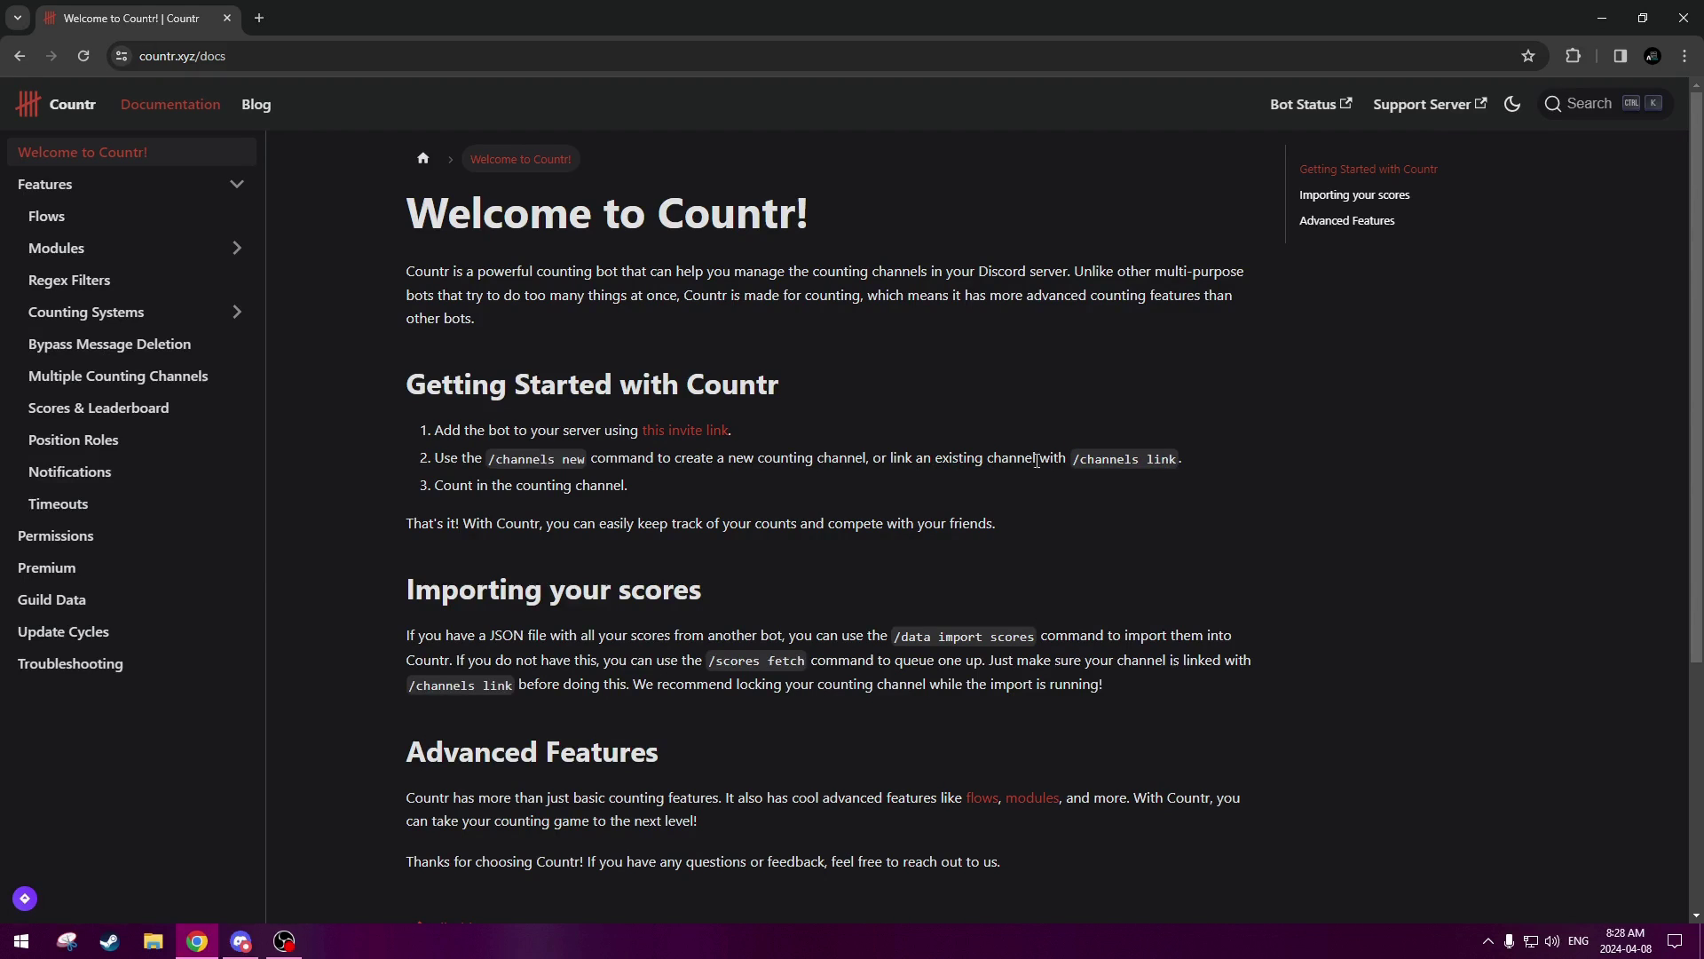
{"action": "left_click_drag", "start_coordinate": [895, 455], "coordinate": [1155, 458]}
{"action": "left_click", "coordinate": [1159, 456]}
{"action": "left_click", "coordinate": [1178, 472]}
- Switch to Discord and run /channels link in the bot-commands channel, with counting as the channel and 0 as the count
{"action": "left_click", "coordinate": [241, 941]}
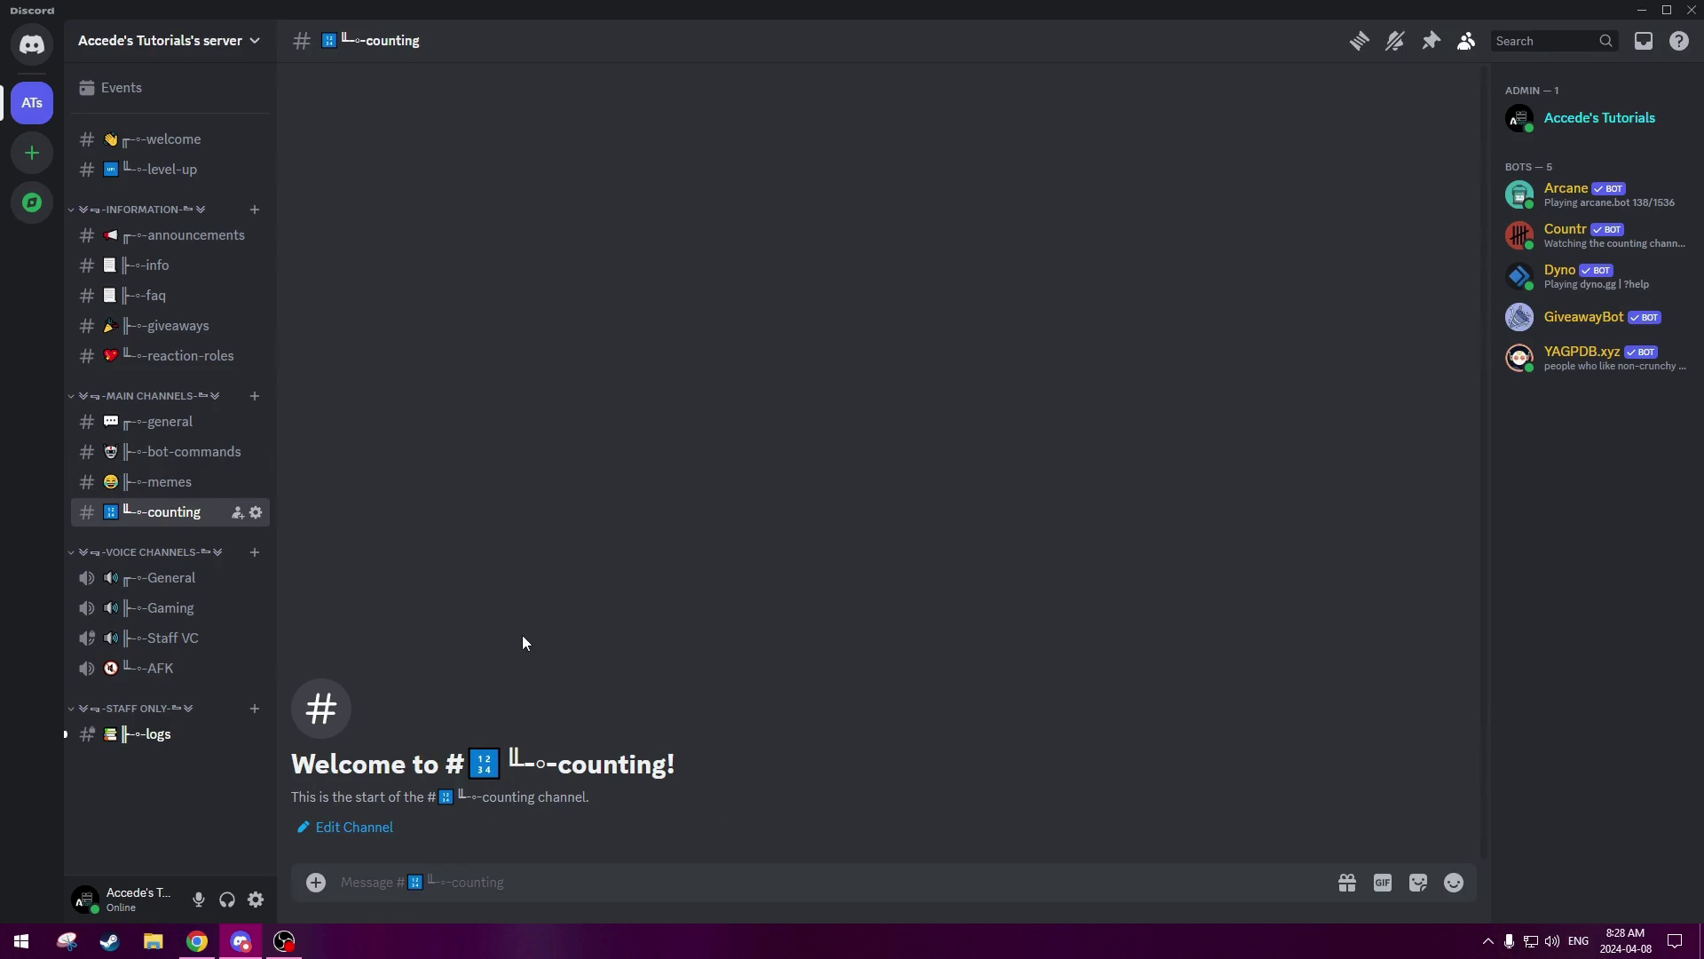
{"action": "left_click", "coordinate": [164, 450]}
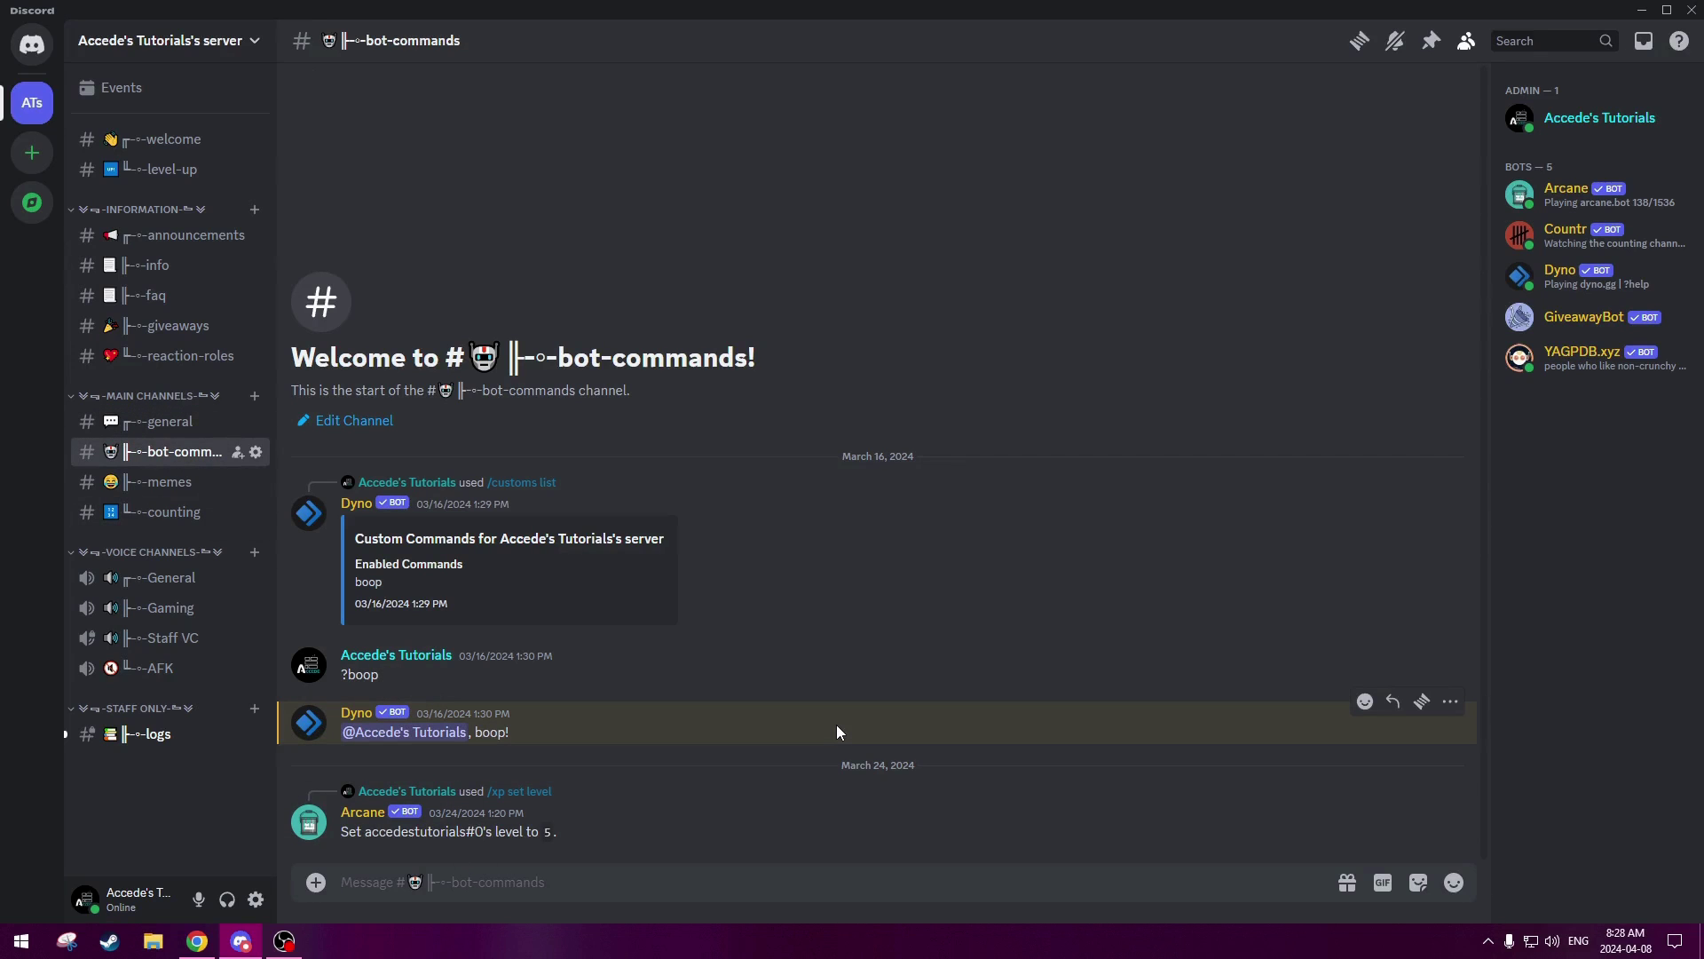
{"action": "type", "text": "/channel"}
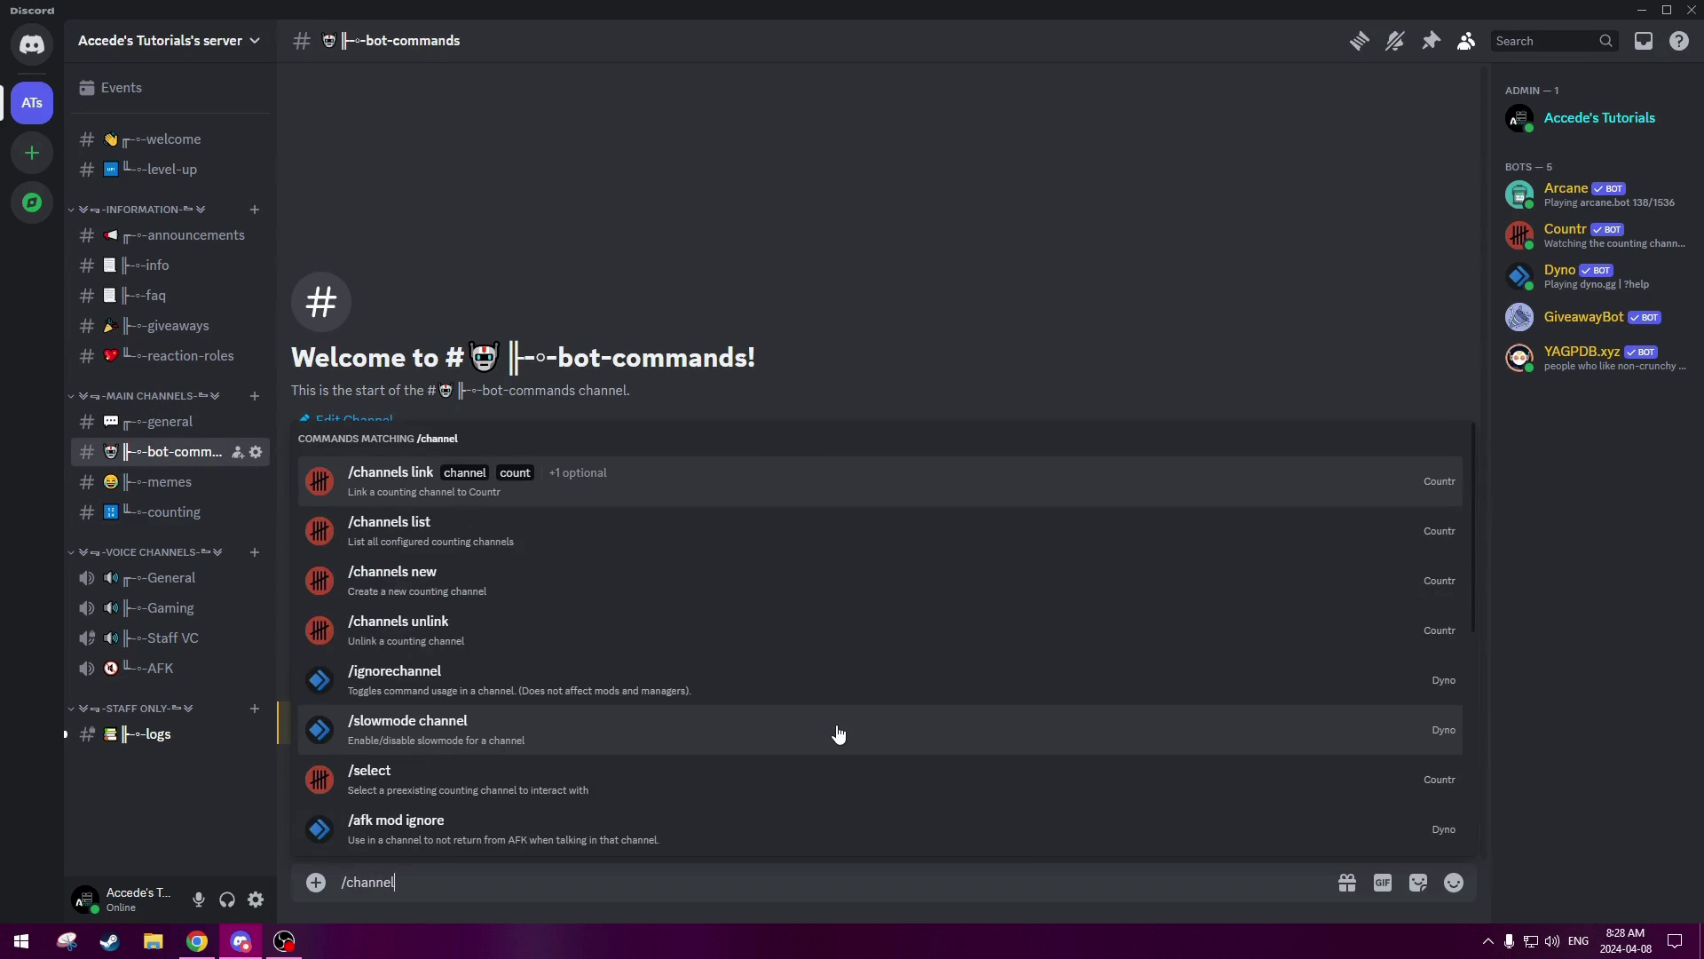
{"action": "left_click", "coordinate": [446, 483]}
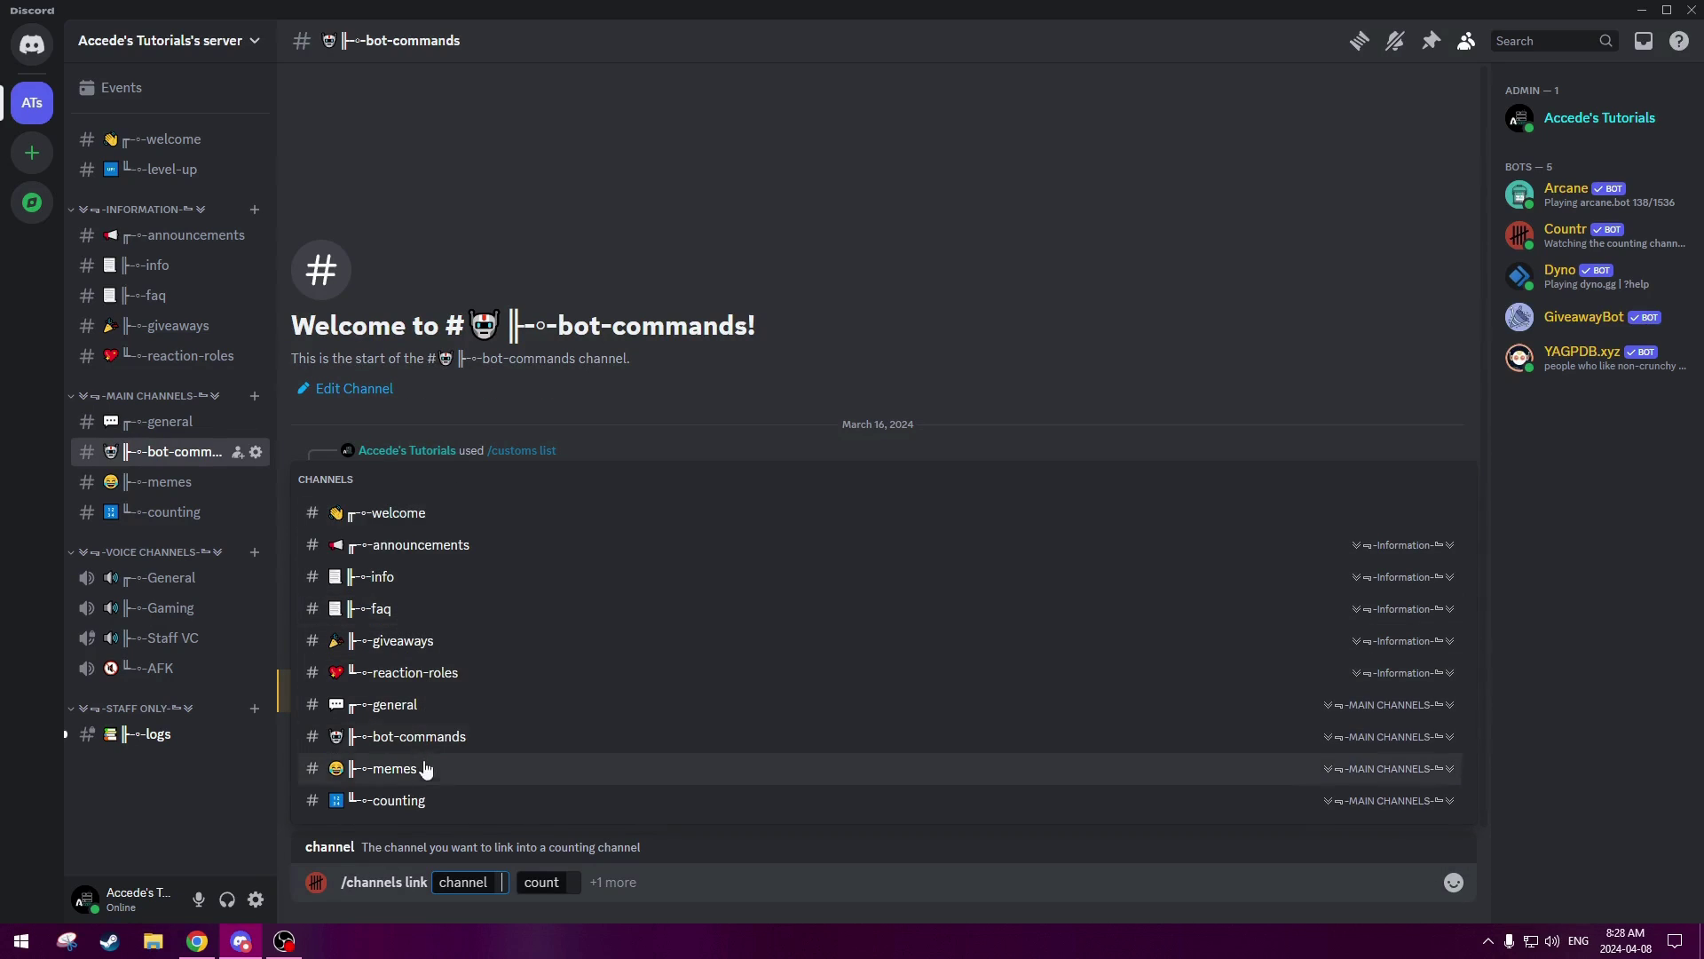
{"action": "left_click", "coordinate": [380, 801]}
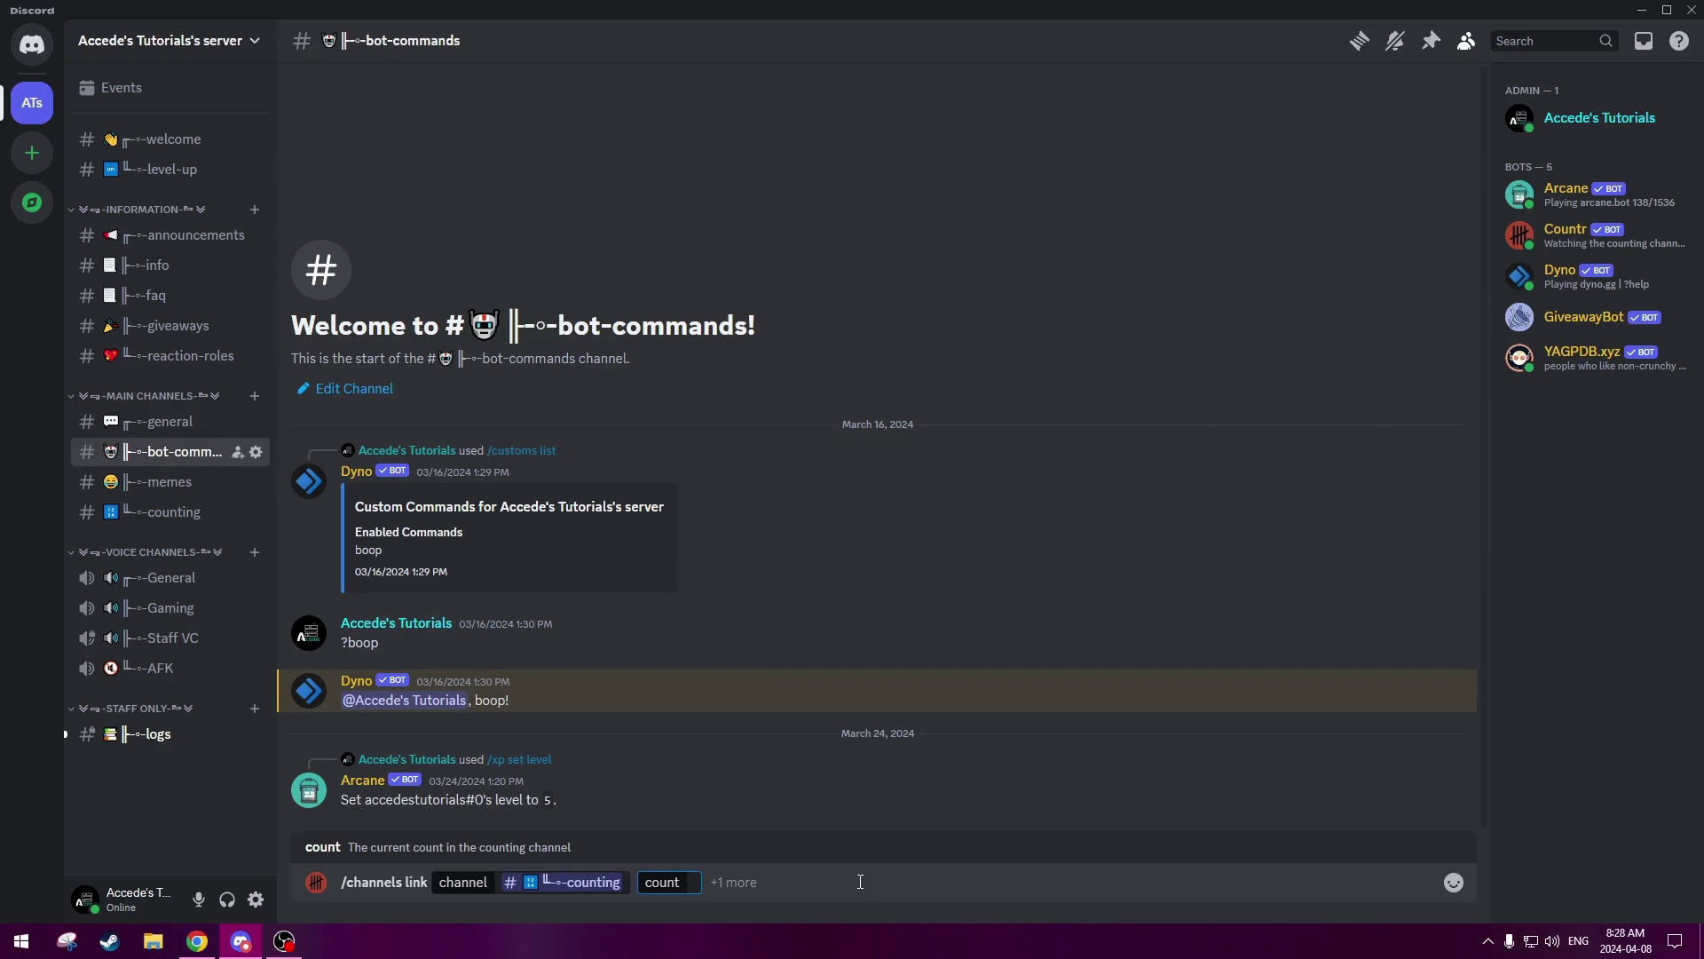
{"action": "type", "text": "0"}
{"action": "key", "text": "Return"}
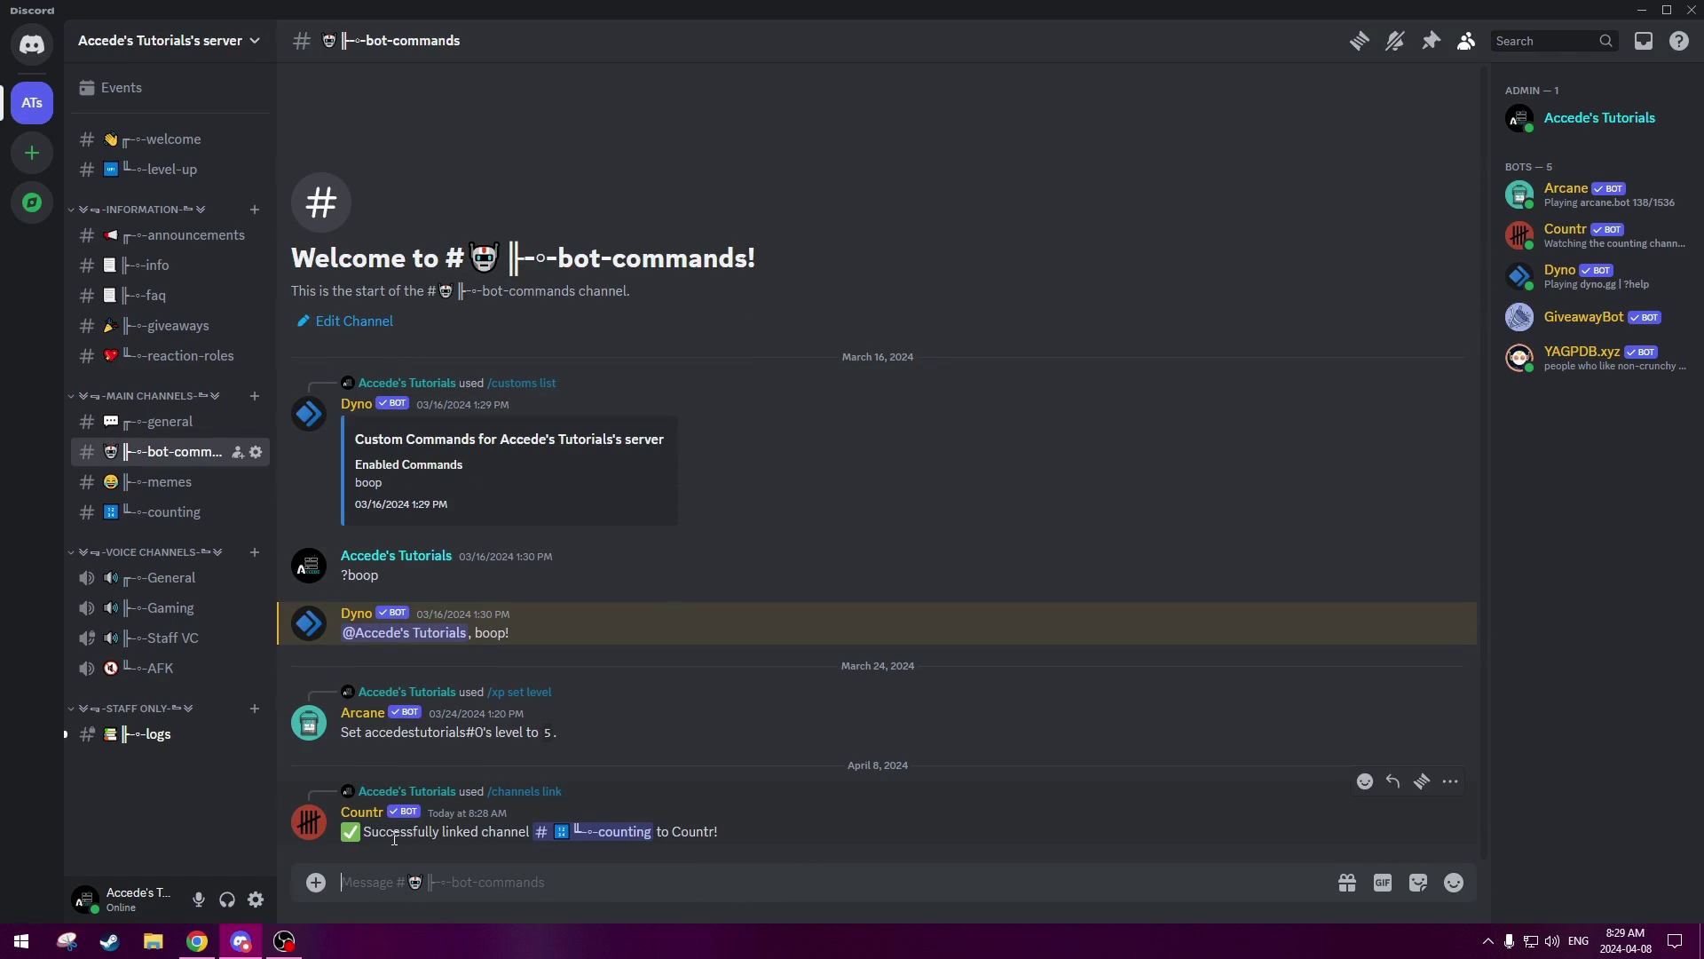
- Open the linked counting channel and send the number 1
{"action": "left_click", "coordinate": [596, 832]}
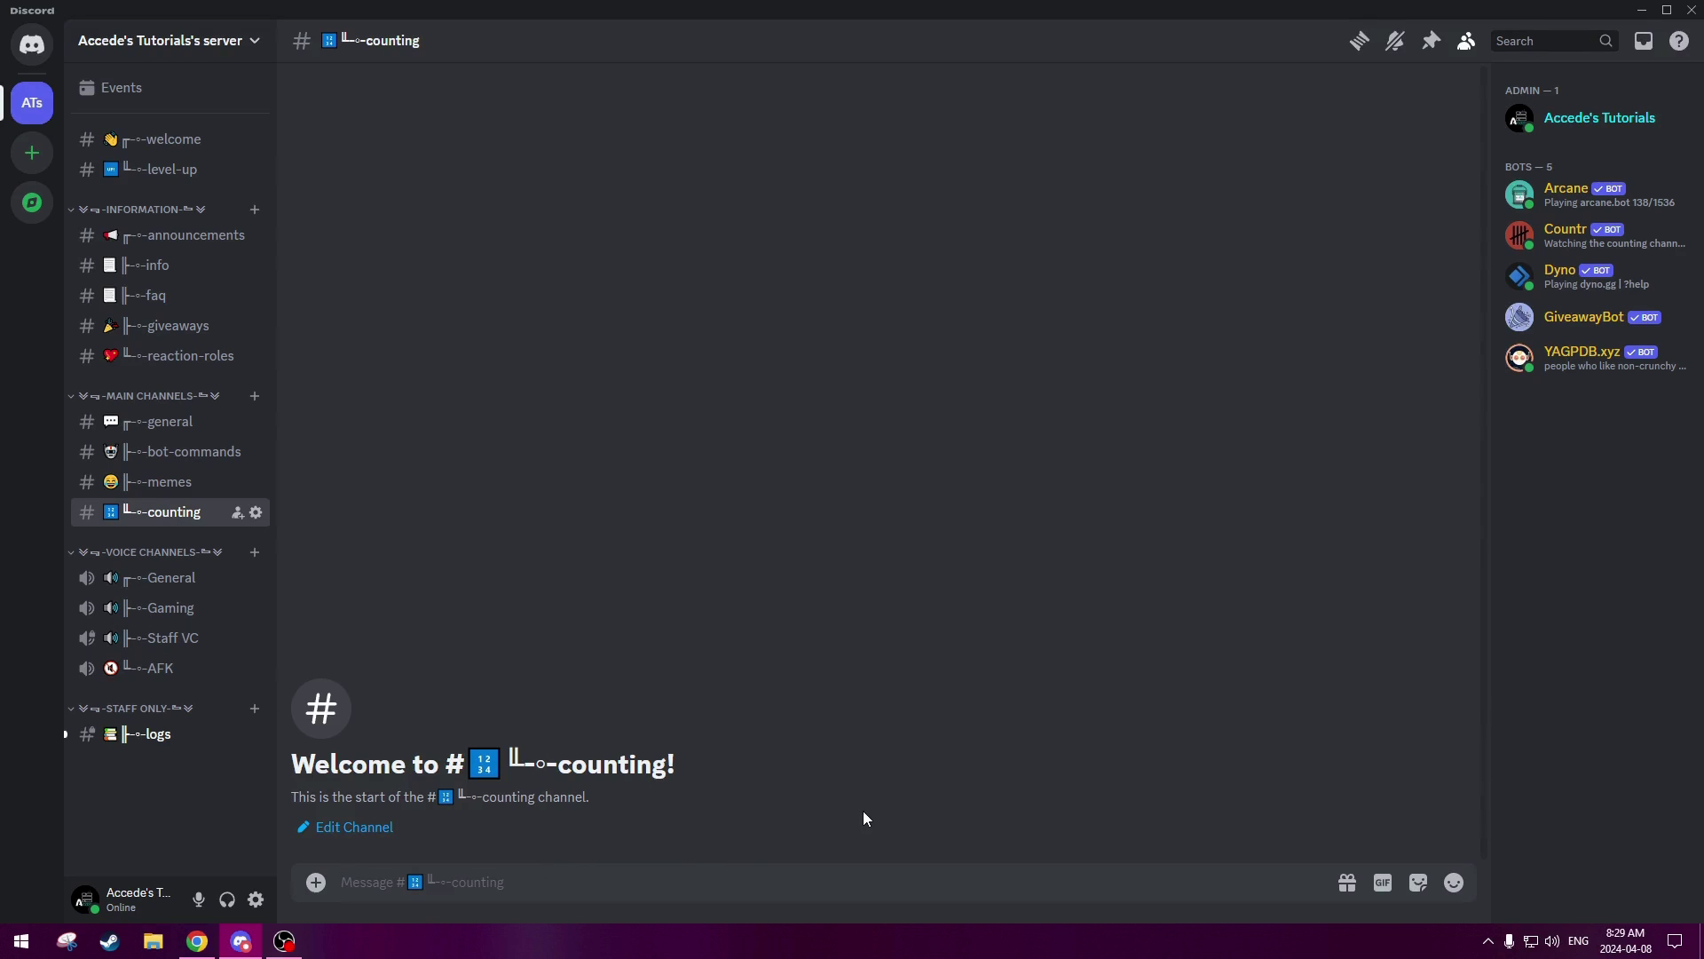
{"action": "type", "text": "1"}
{"action": "key", "text": "Return"}
- Try to send a second 1 and a 2 from the same account in the counting channel
{"action": "type", "text": "1"}
{"action": "key", "text": "Return"}
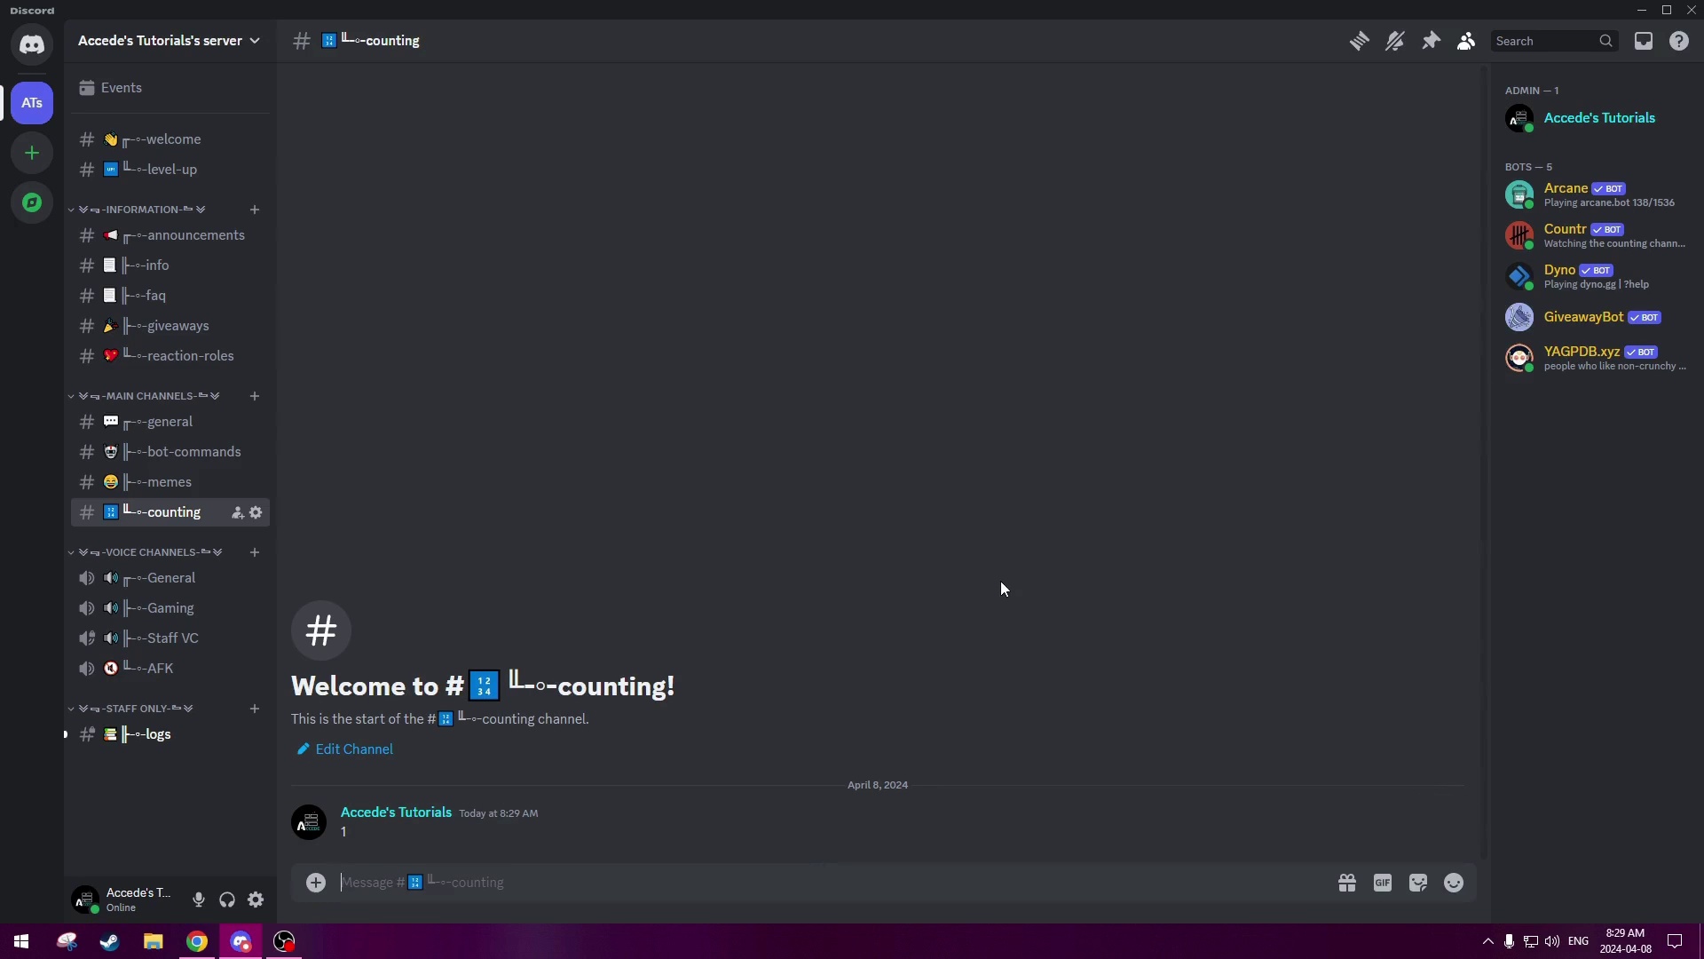
{"action": "type", "text": "2"}
{"action": "key", "text": "Return"}
{"action": "mouse_move", "coordinate": [369, 828]}
{"action": "left_click_drag", "start_coordinate": [351, 833], "coordinate": [322, 787]}
{"action": "left_click", "coordinate": [540, 811]}
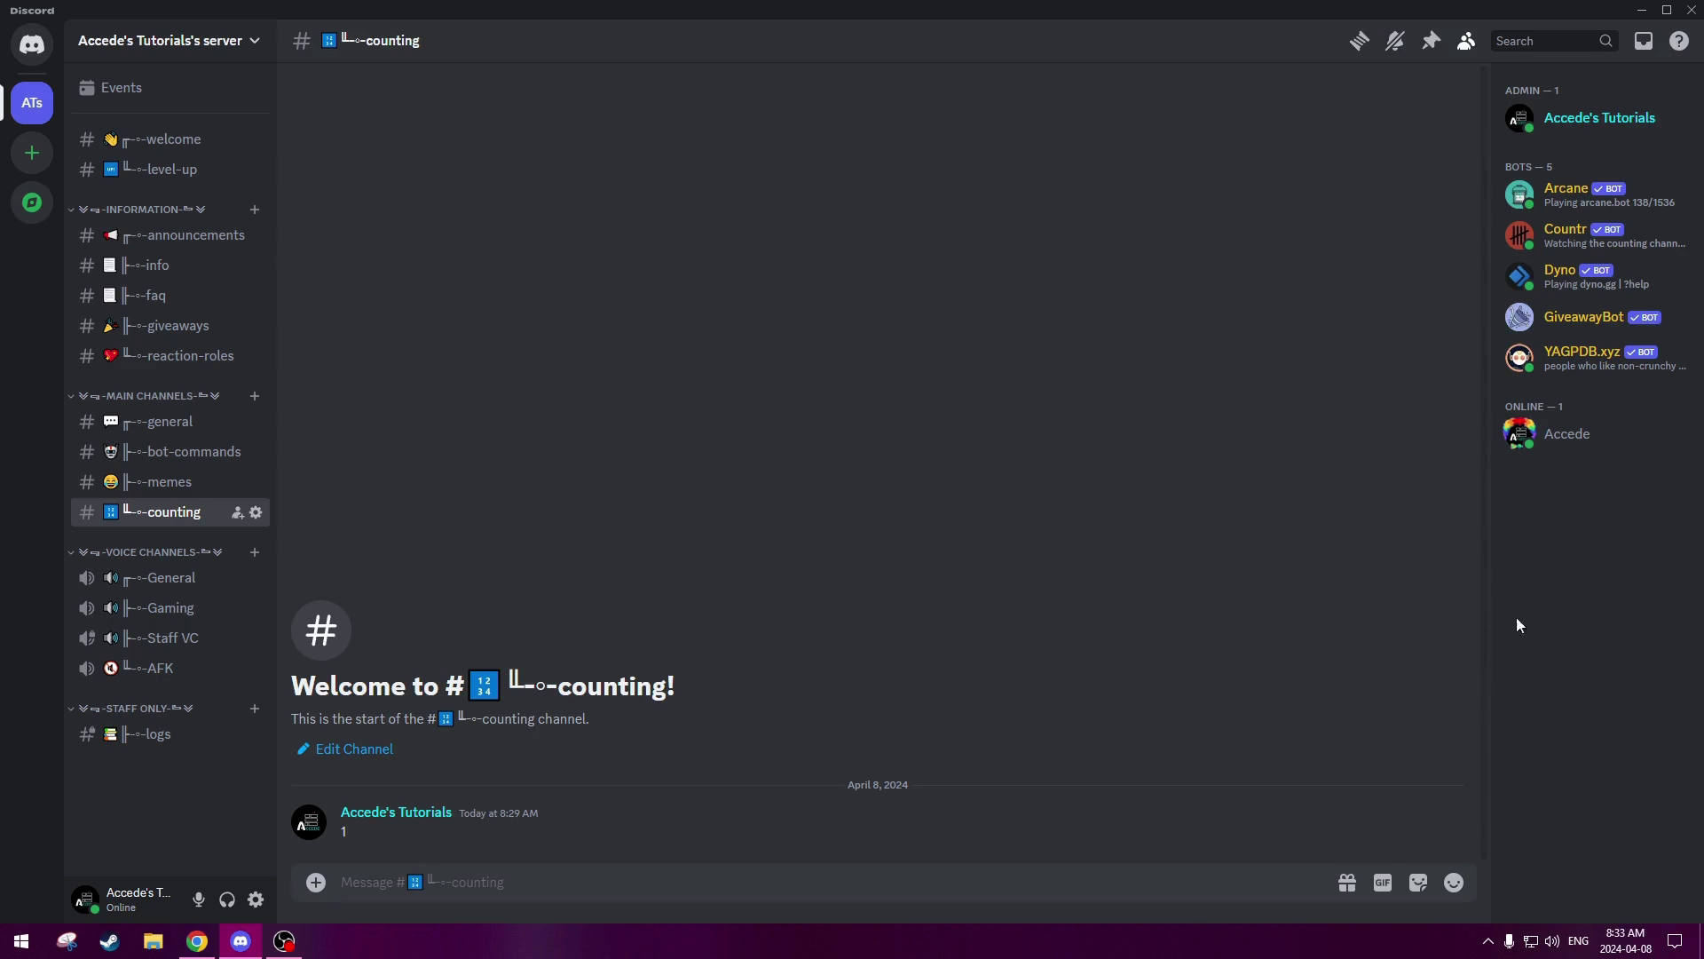
- View the newly joined member's profile from the member list and from Dyno's greeting in the welcome channel
{"action": "left_click", "coordinate": [1589, 440]}
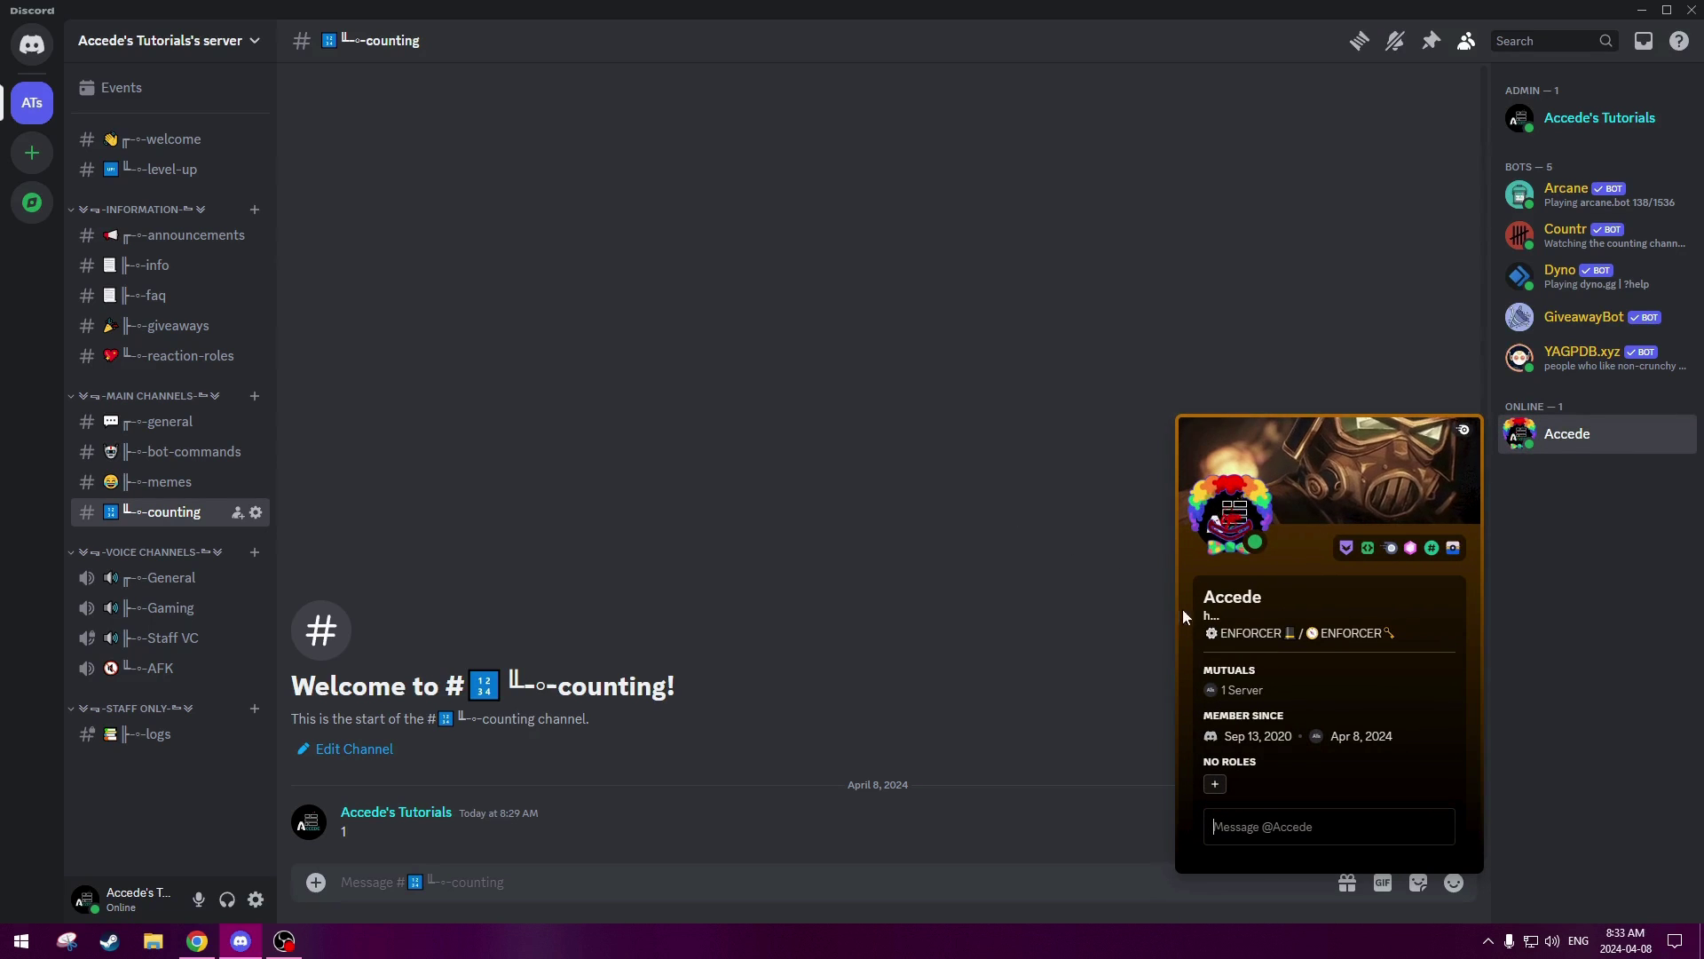
{"action": "left_click", "coordinate": [1051, 614]}
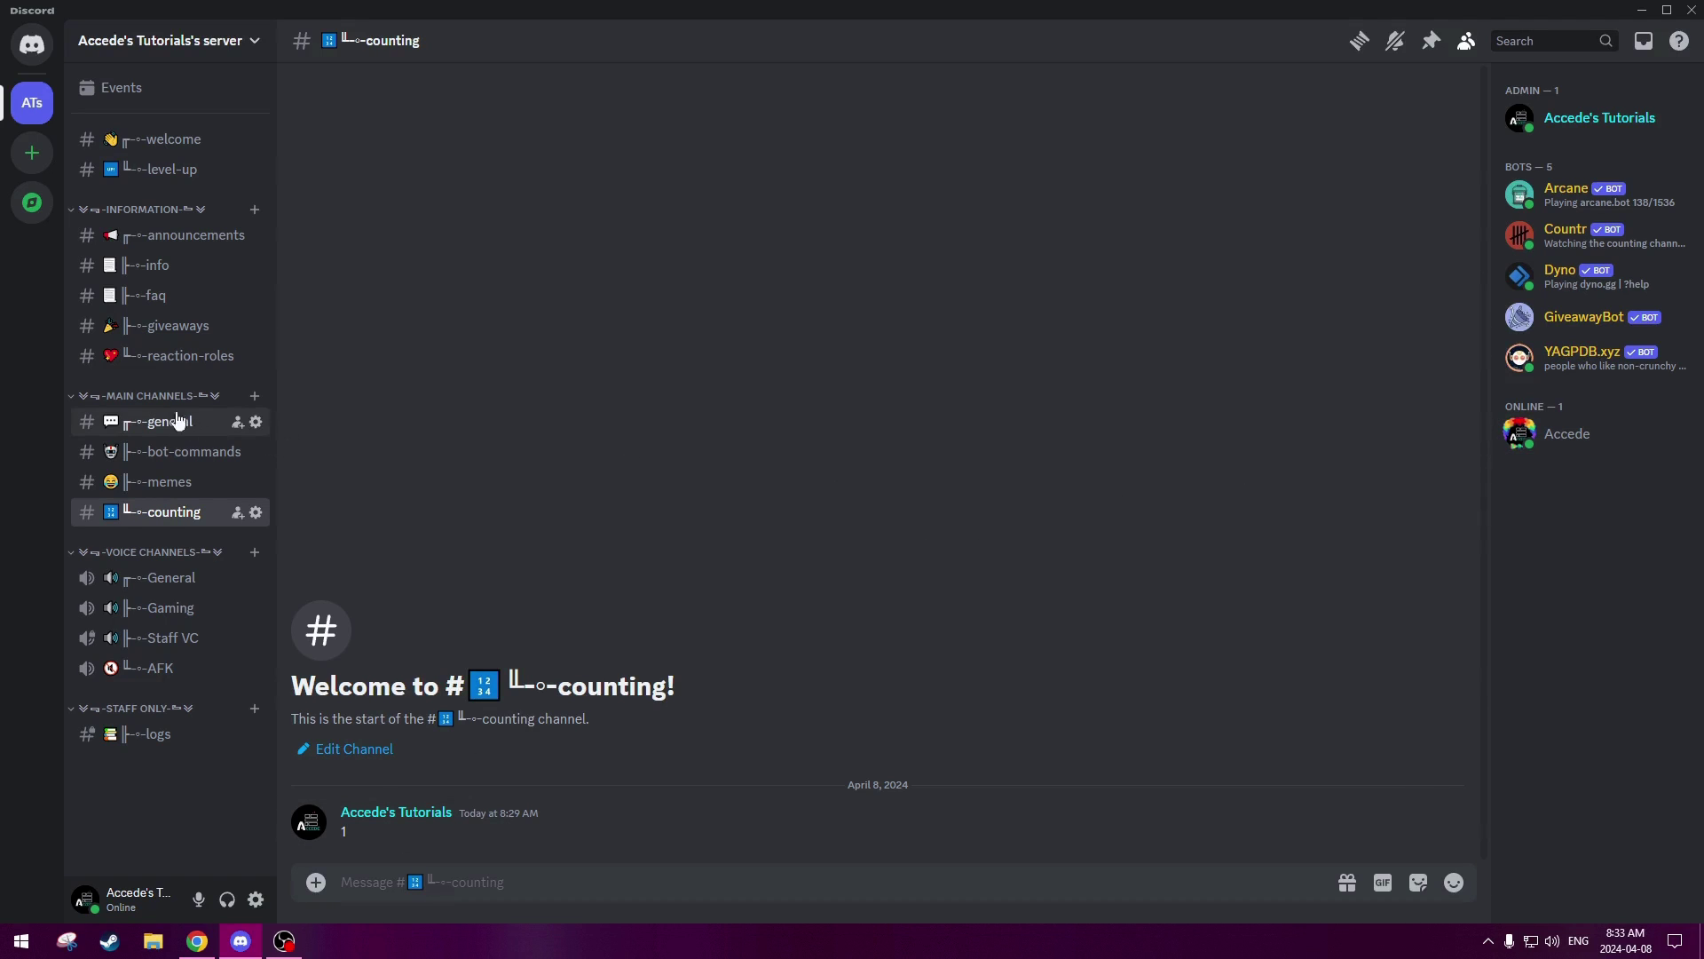
{"action": "left_click", "coordinate": [206, 141]}
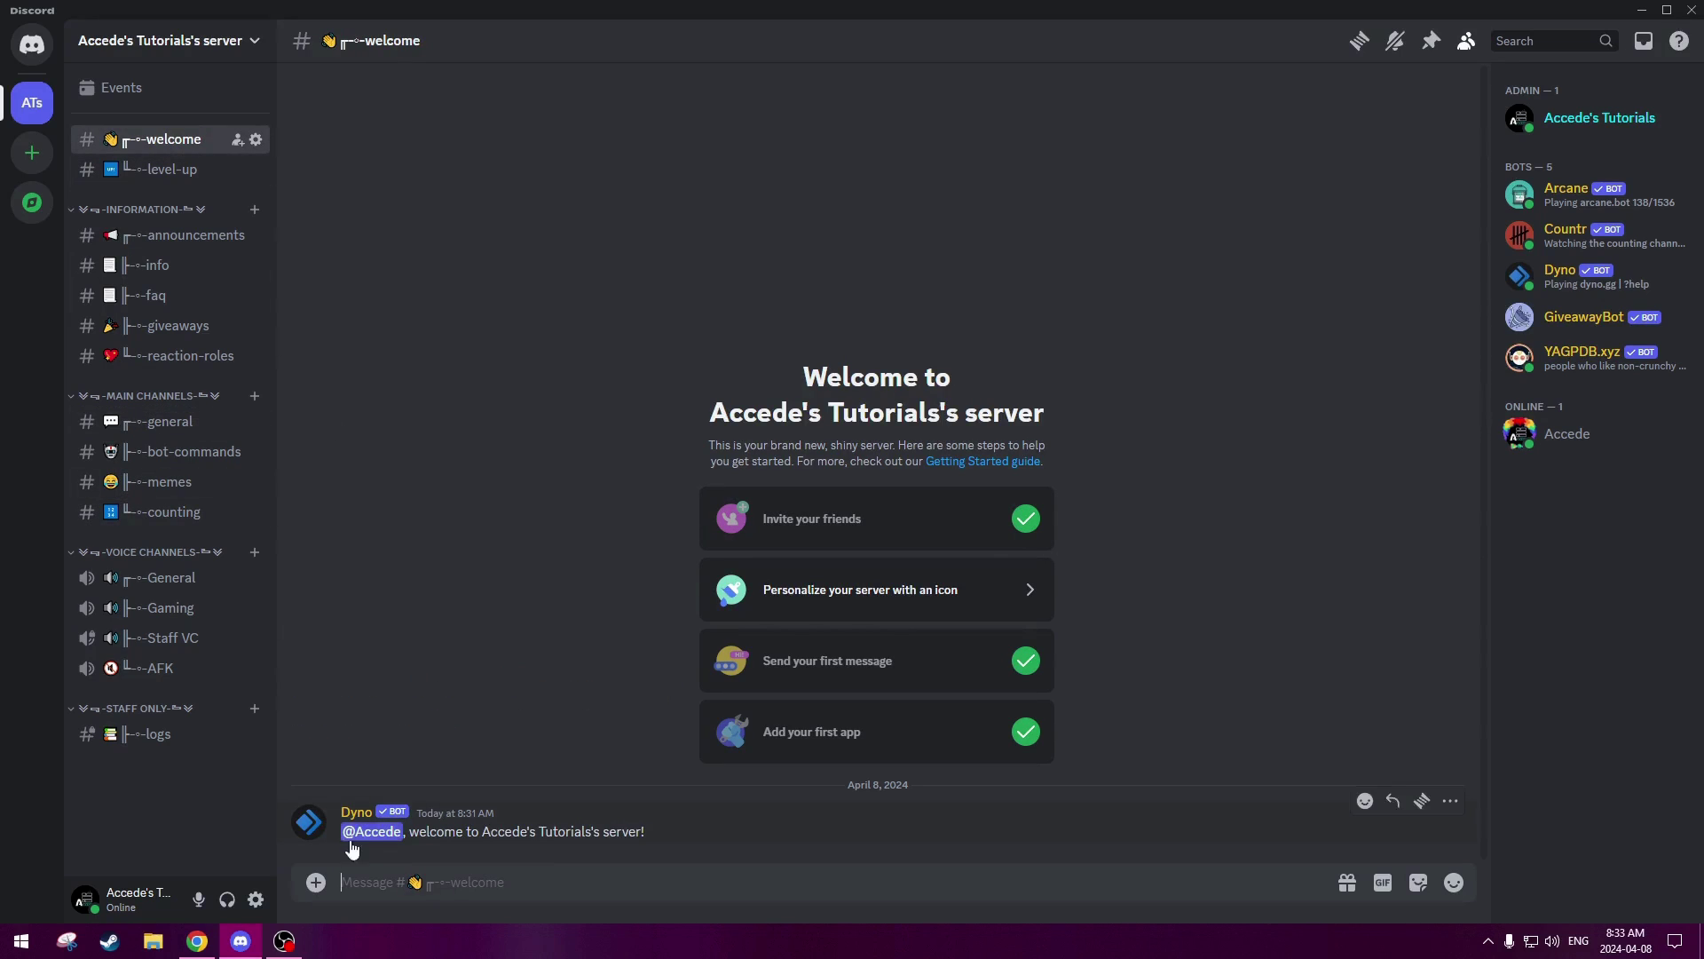
{"action": "left_click", "coordinate": [397, 834]}
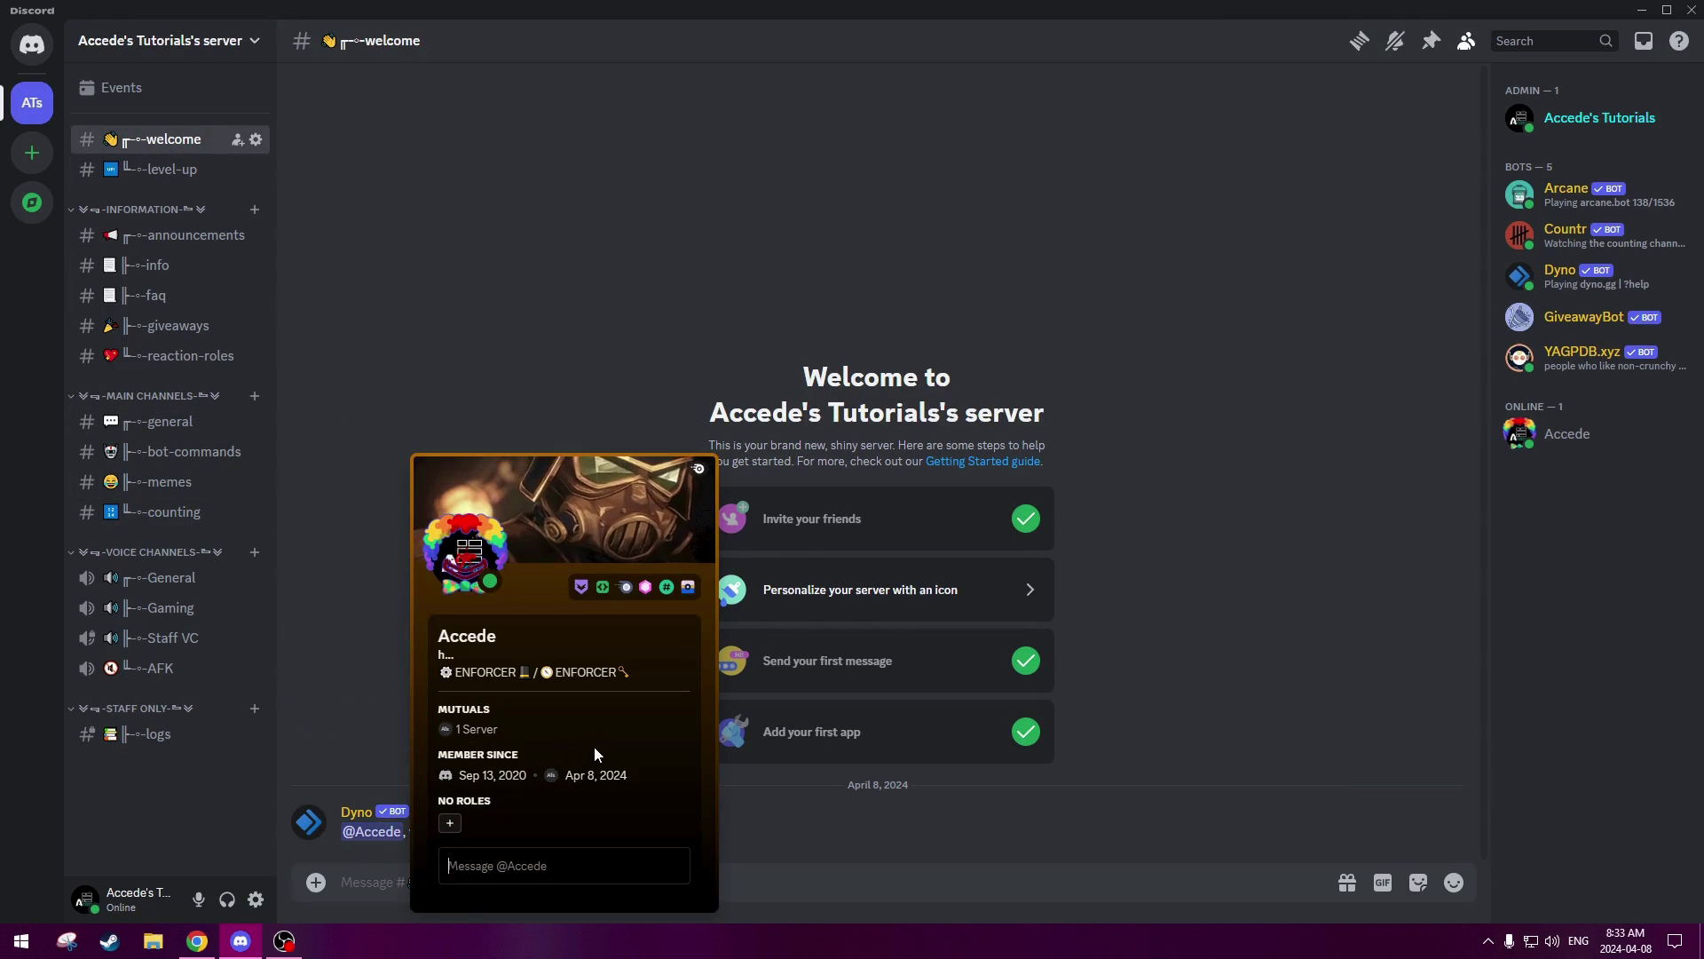
- Close the new member's profile and read Dyno's greeting in the welcome channel
{"action": "left_click", "coordinate": [395, 829]}
{"action": "left_click", "coordinate": [366, 835]}
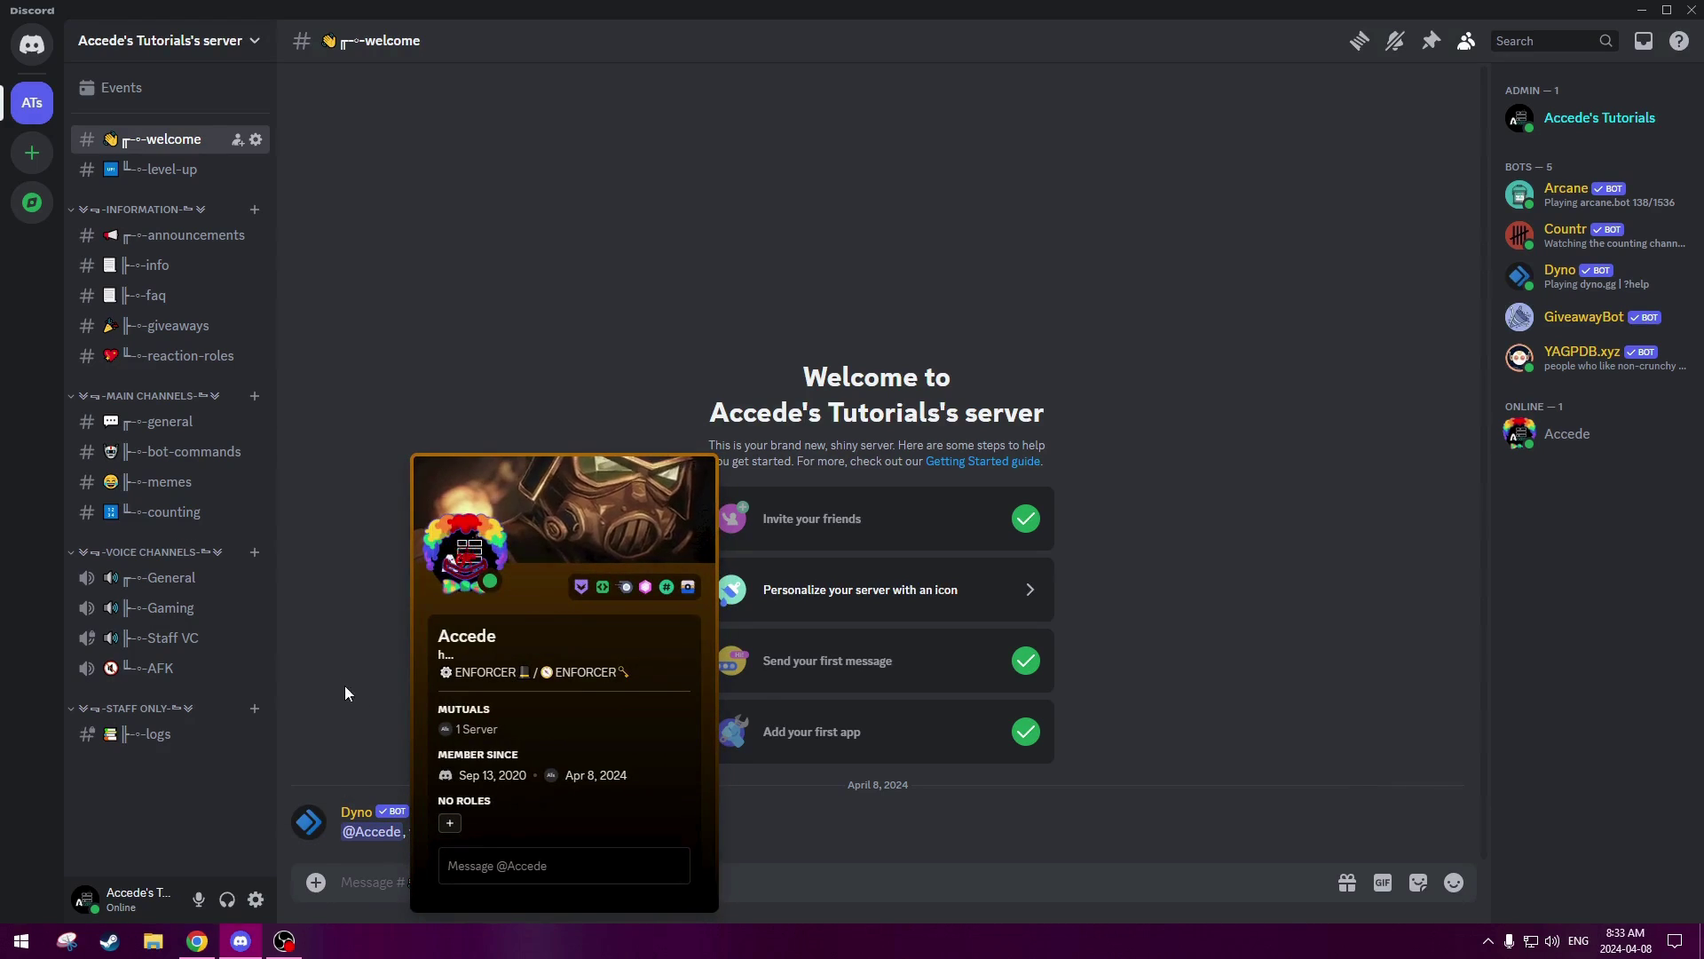
{"action": "left_click", "coordinate": [344, 685]}
{"action": "left_click", "coordinate": [369, 832]}
{"action": "left_click", "coordinate": [320, 727]}
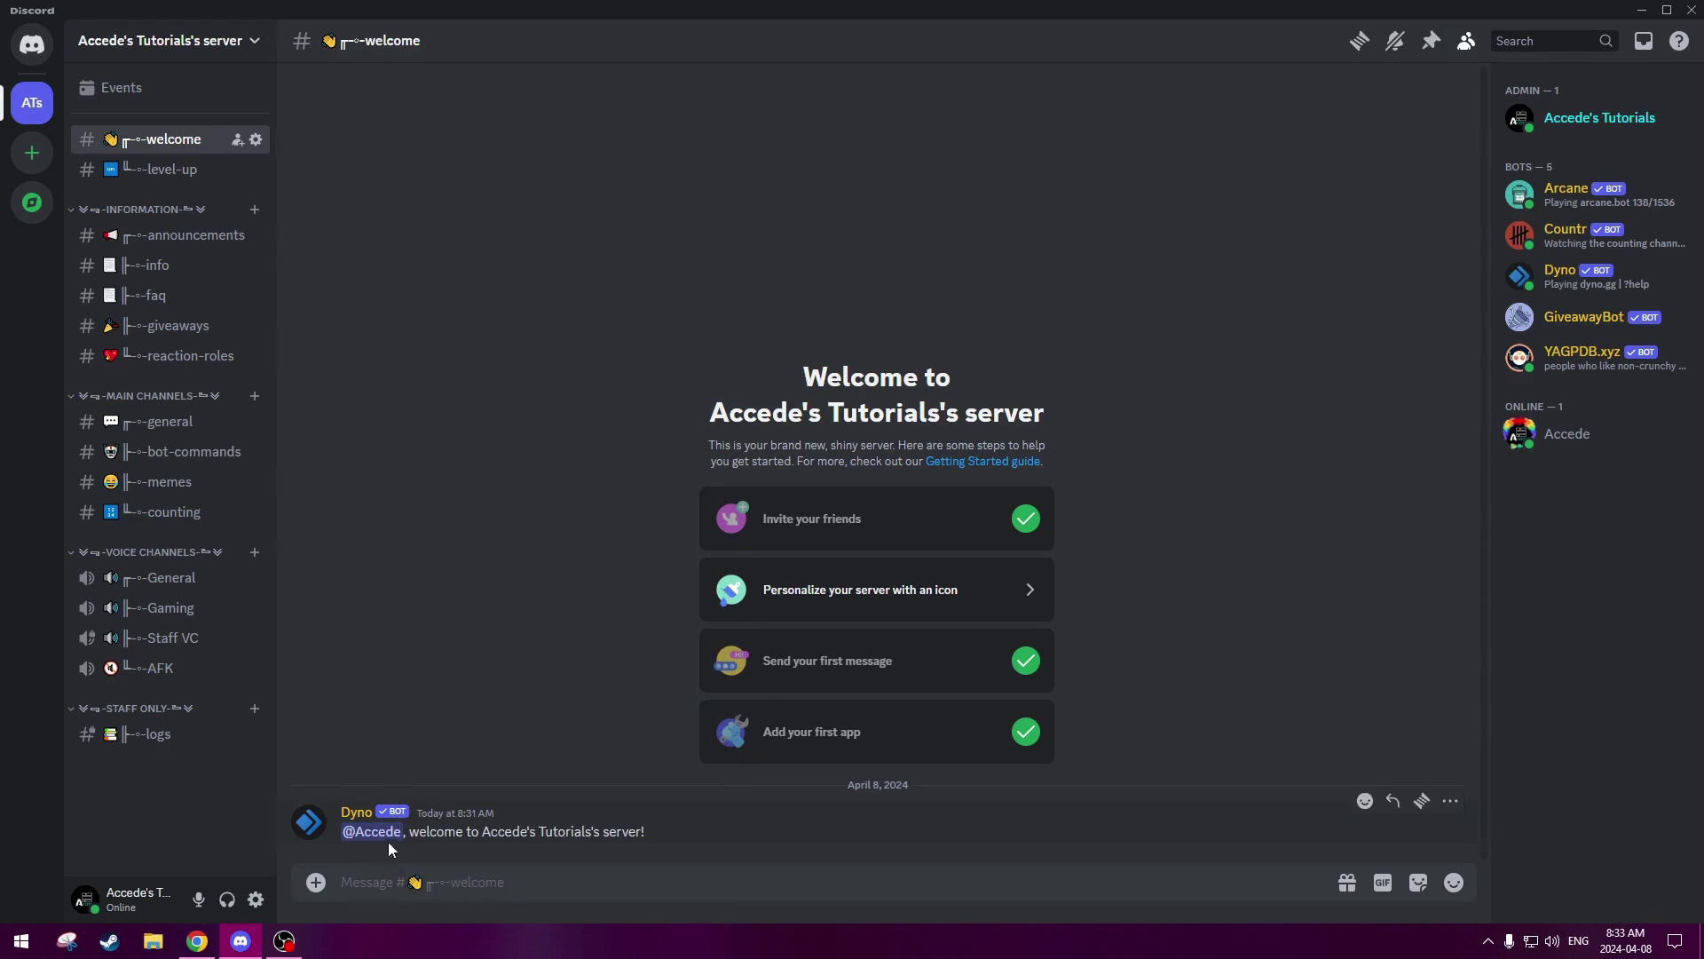
{"action": "left_click_drag", "start_coordinate": [427, 832], "coordinate": [615, 826]}
{"action": "left_click", "coordinate": [615, 826]}
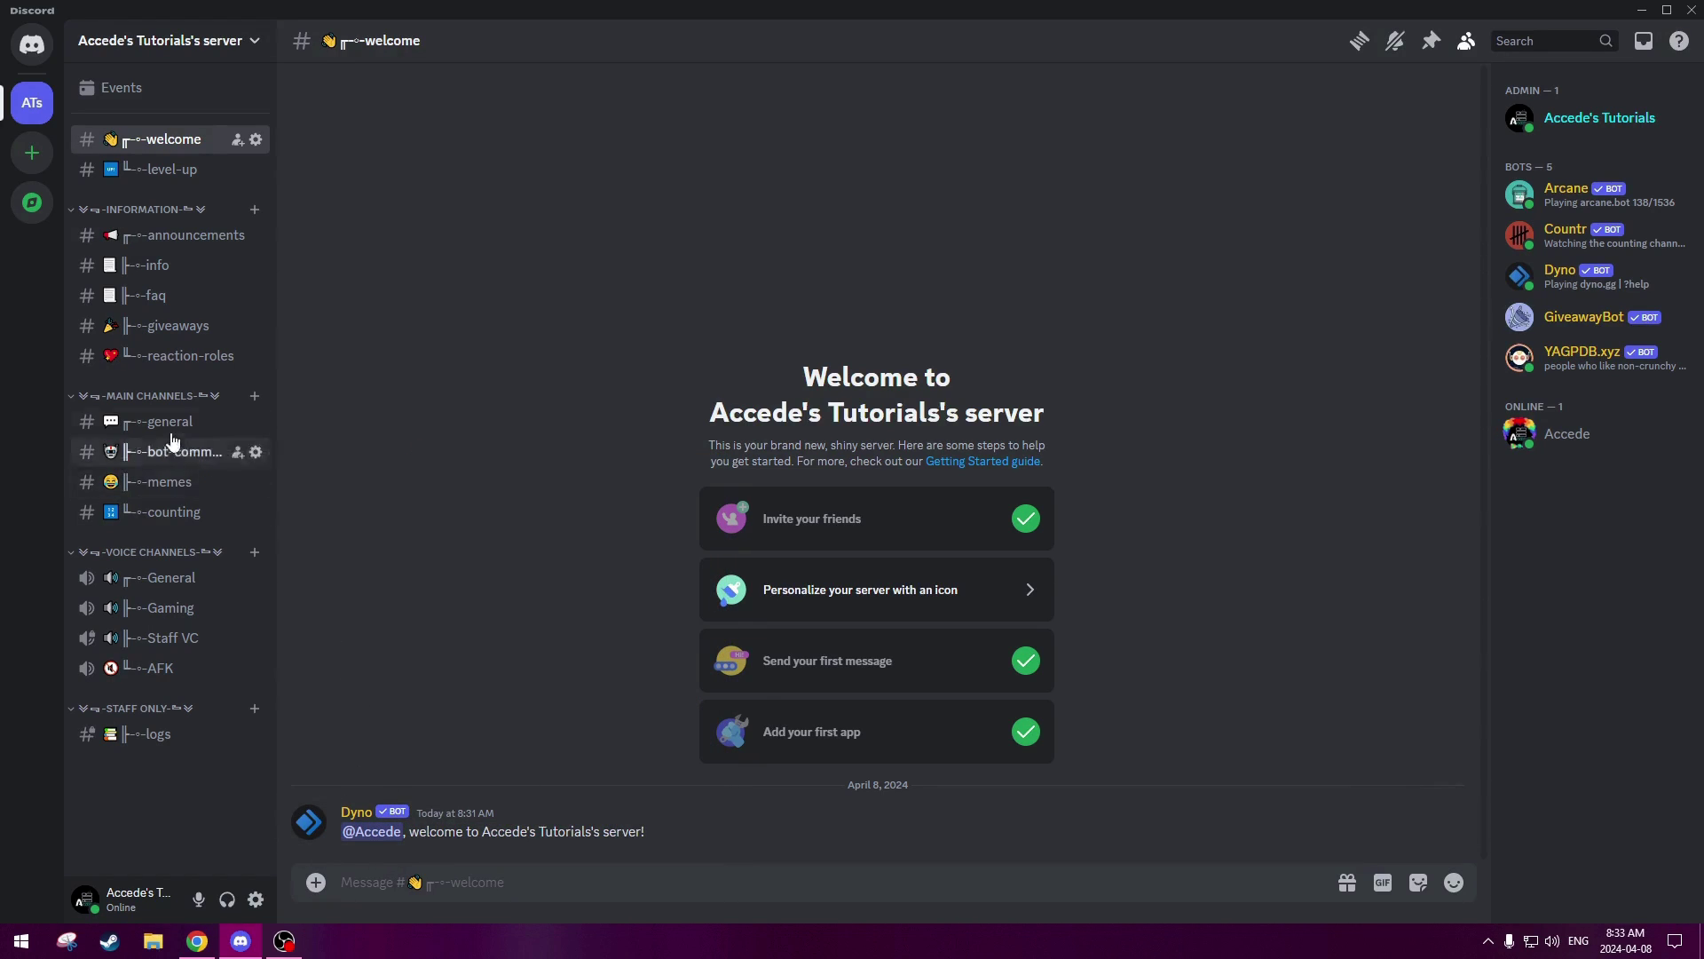
- Open the counting channel, view the new member's profile from the member list, and check the logs channel before returning to counting
{"action": "left_click", "coordinate": [174, 512]}
{"action": "left_click", "coordinate": [1588, 442]}
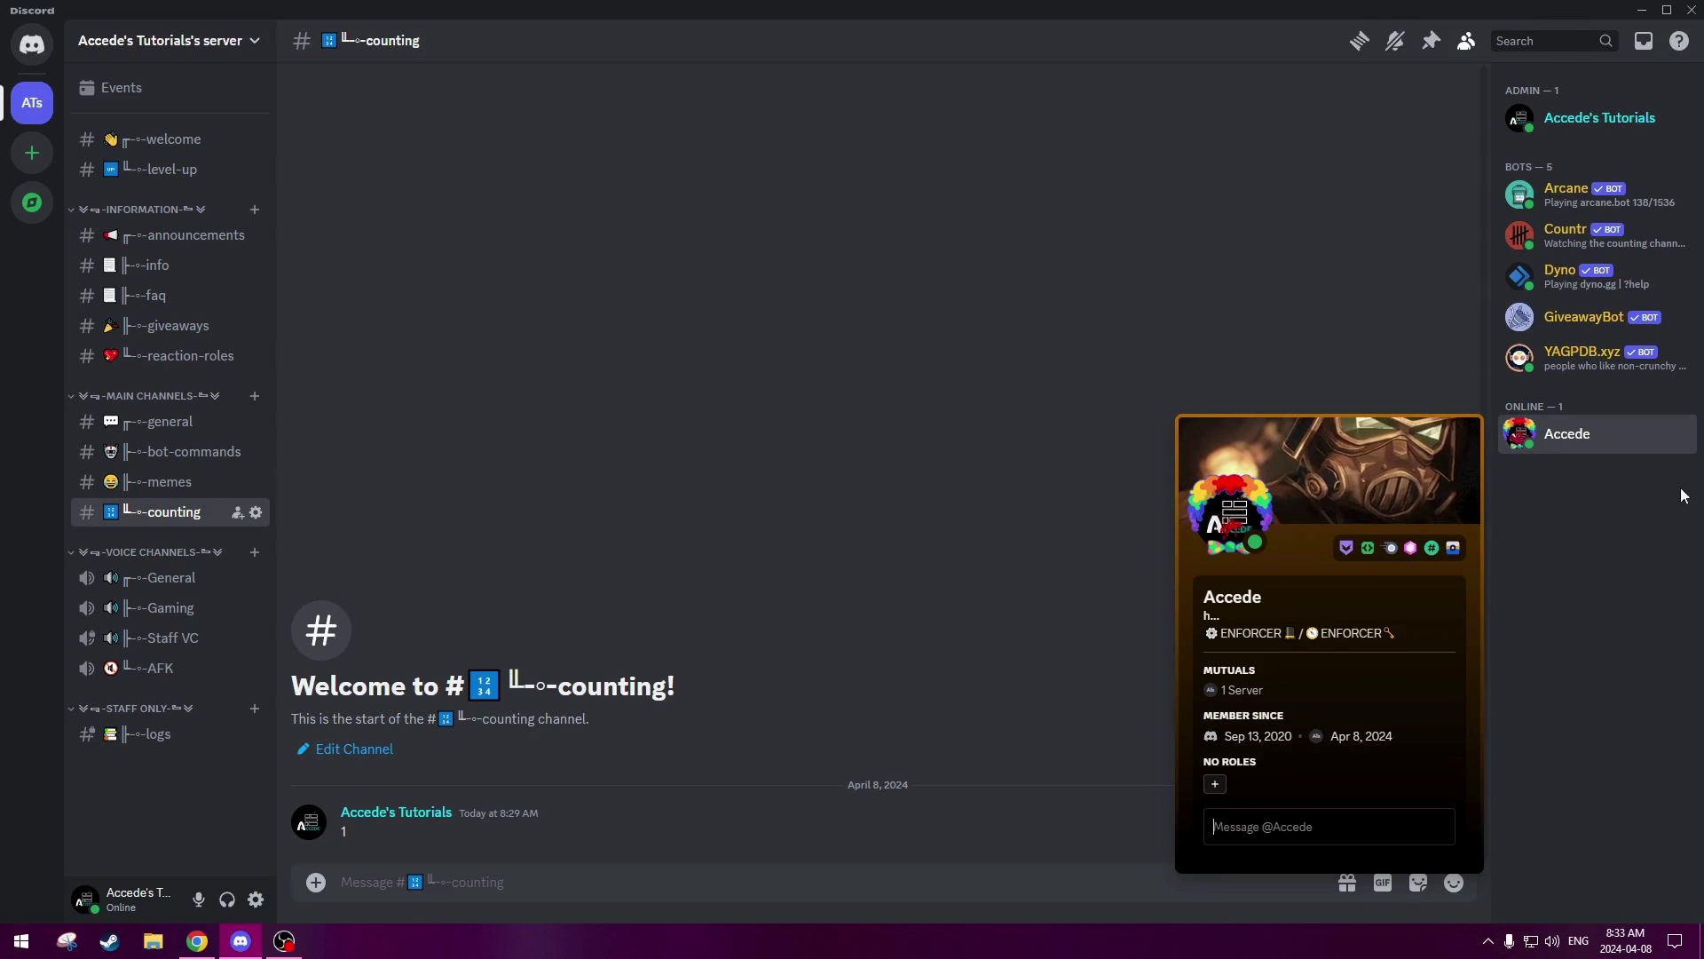
{"action": "left_click", "coordinate": [994, 558]}
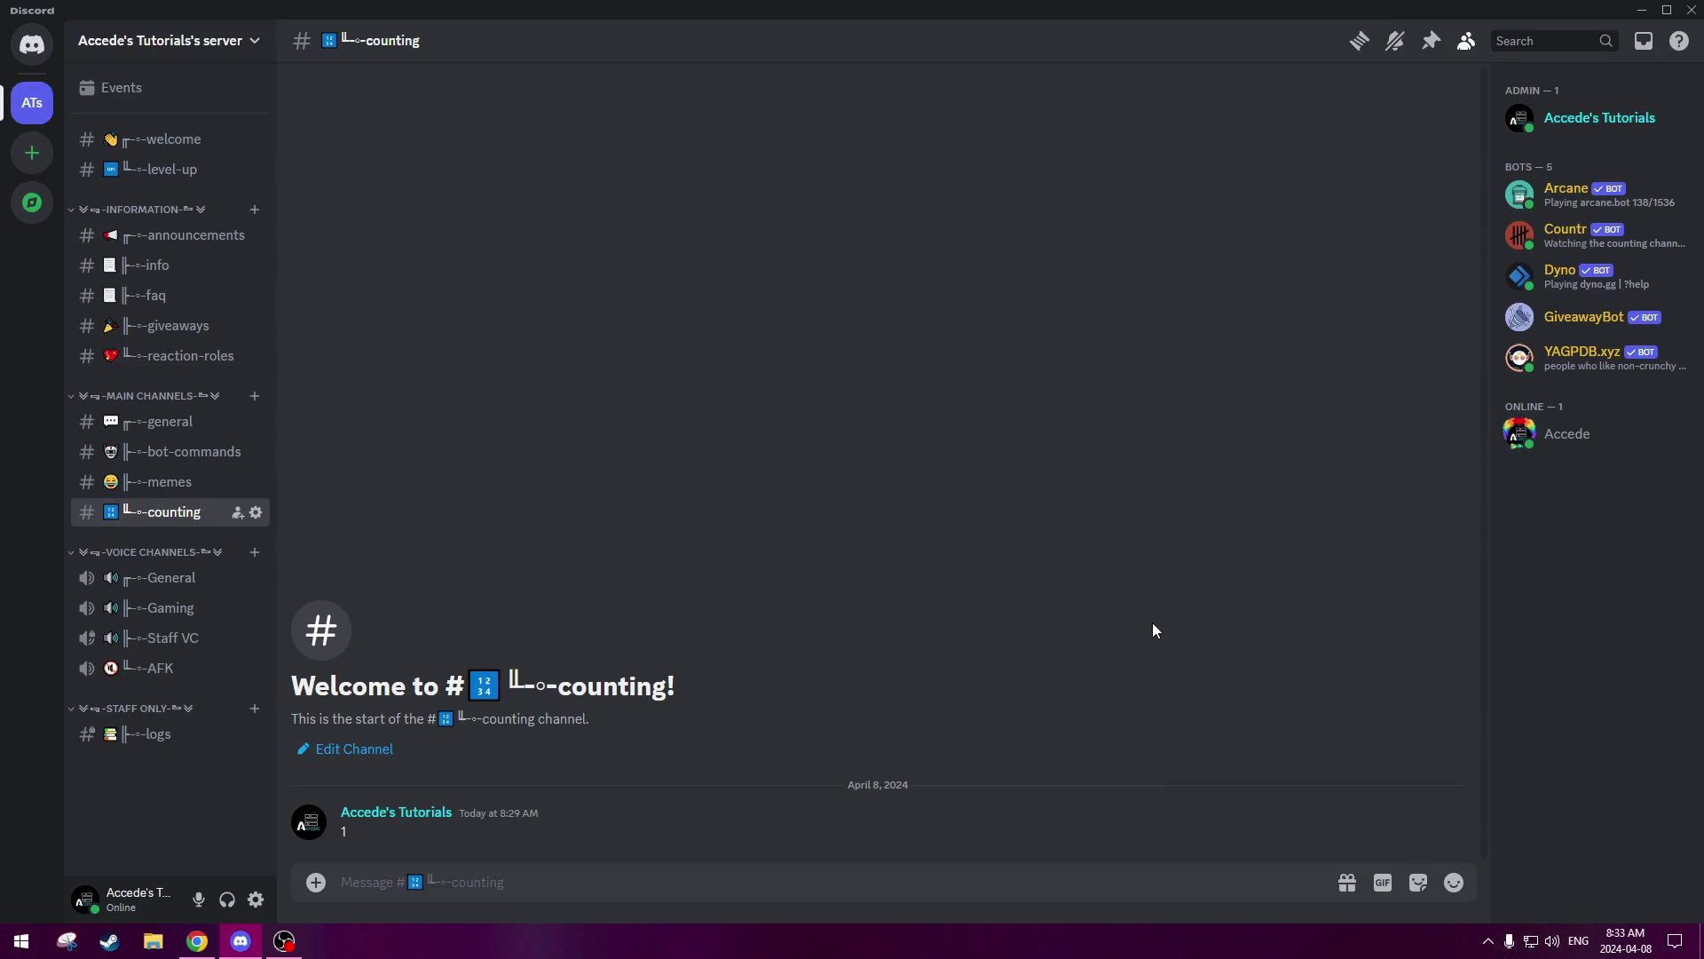
{"action": "left_click", "coordinate": [182, 733]}
{"action": "left_click", "coordinate": [188, 511]}
{"action": "left_click", "coordinate": [177, 735]}
{"action": "left_click", "coordinate": [173, 511]}
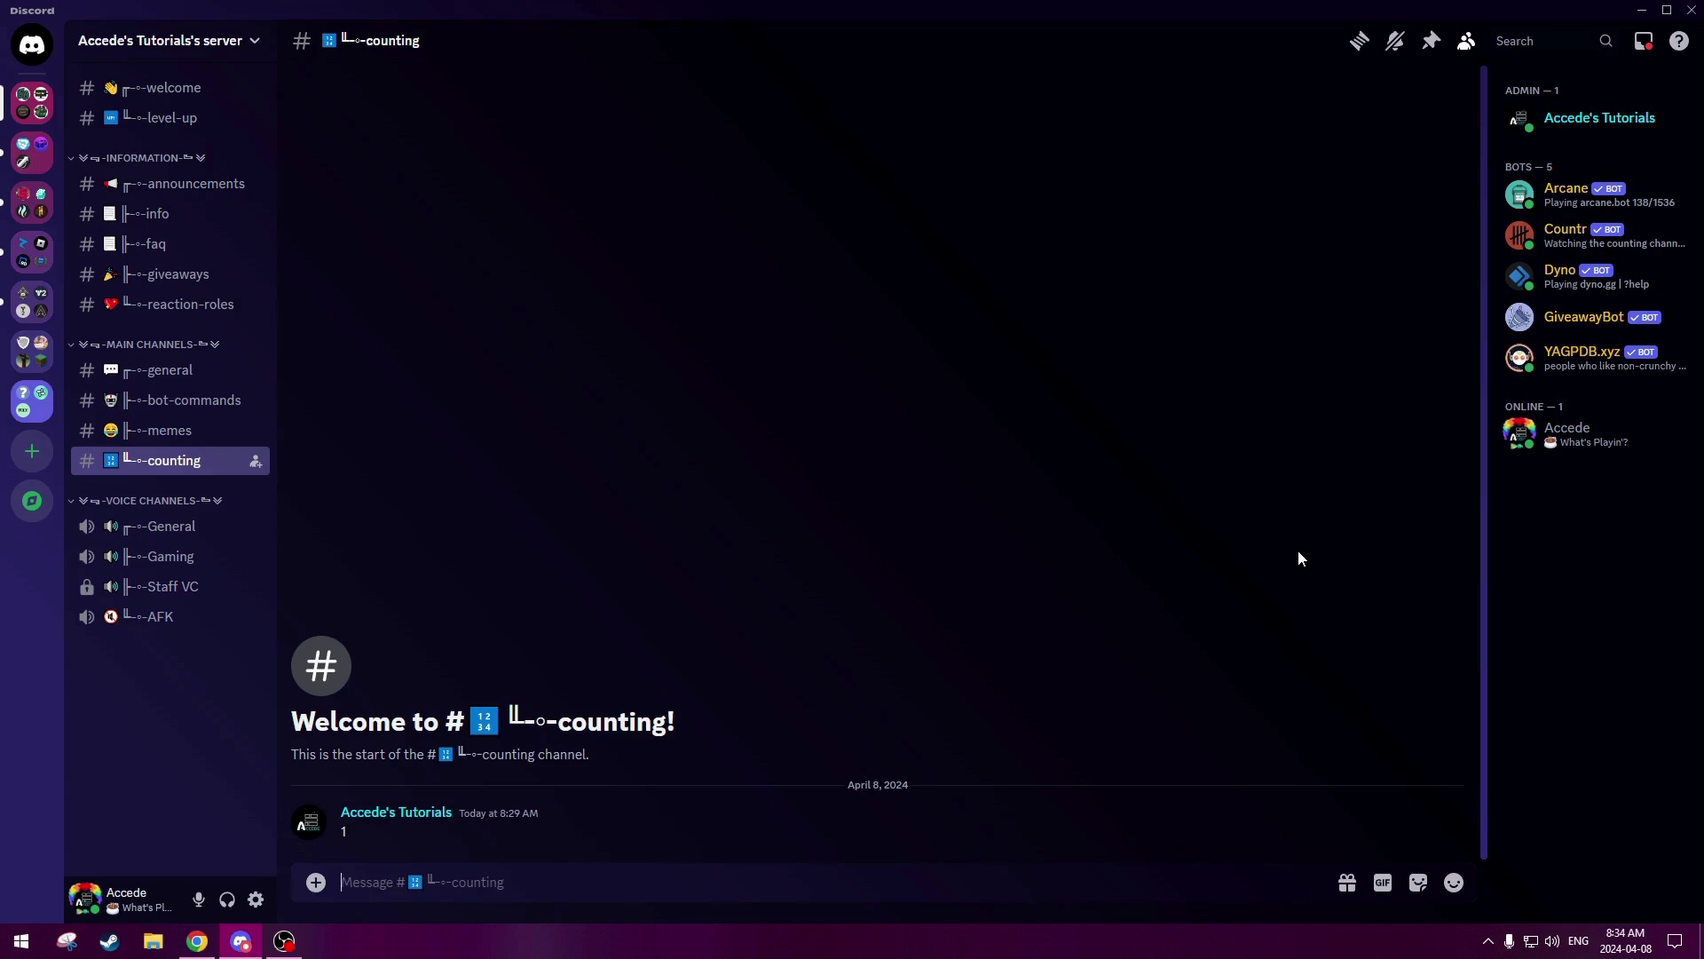
- Send 2 in the counting channel from the second account and try to send 3 from that same account
{"action": "type", "text": "2"}
{"action": "key", "text": "Return"}
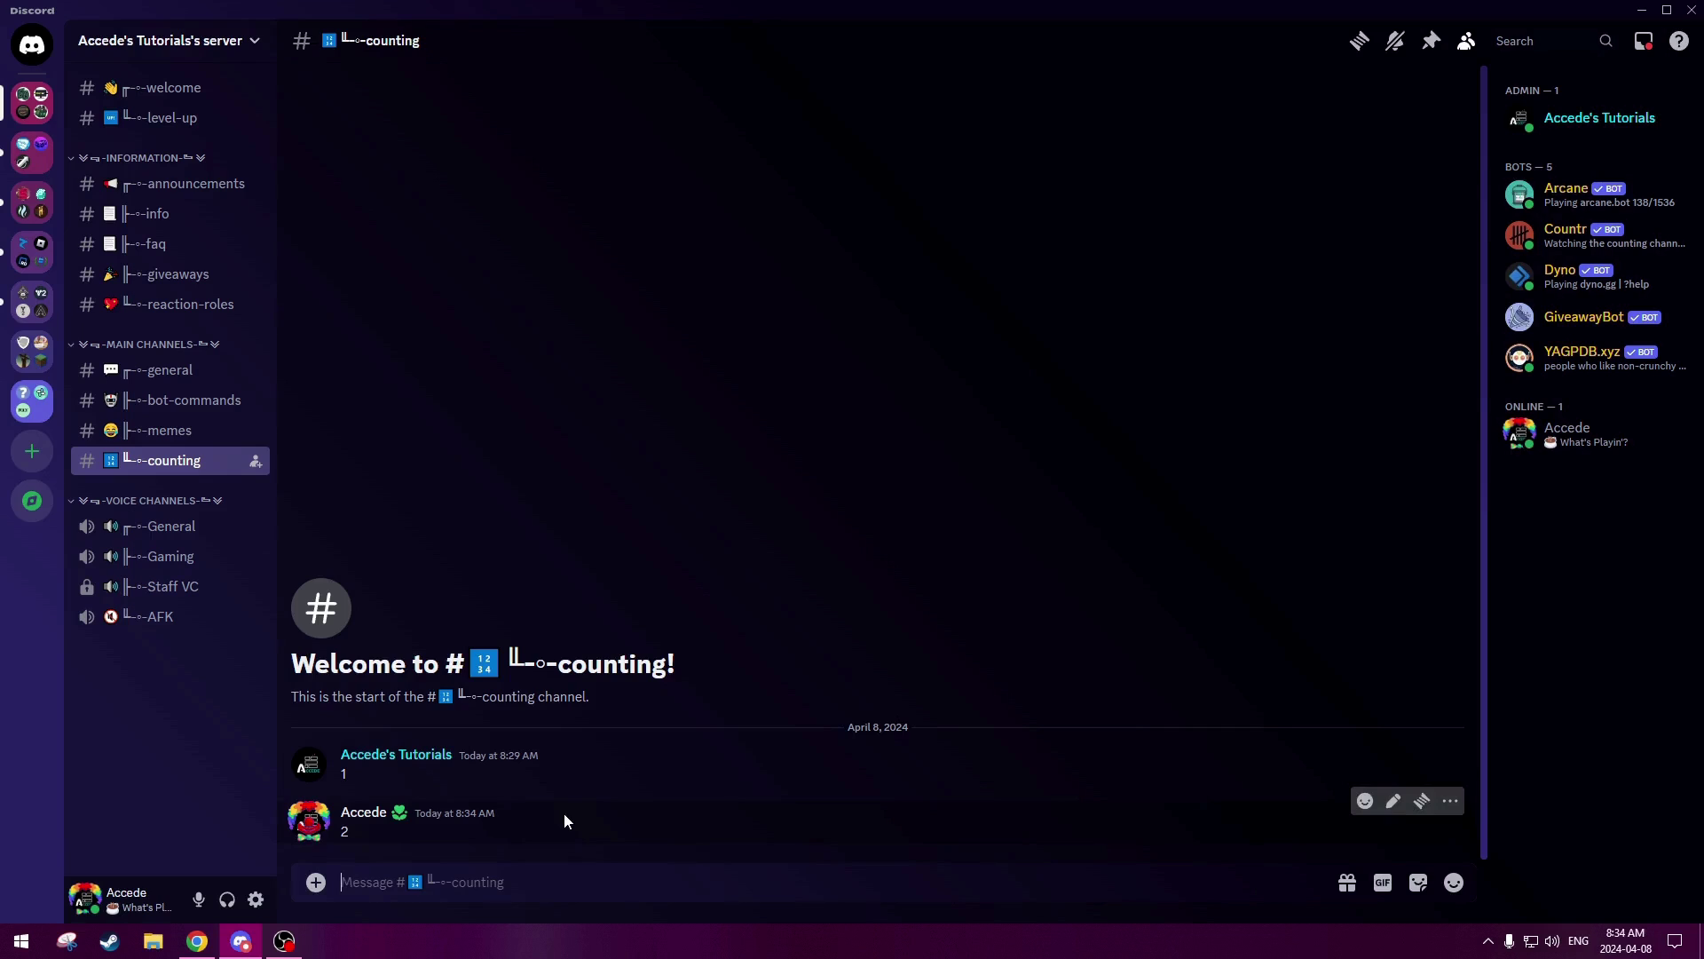
{"action": "type", "text": "3"}
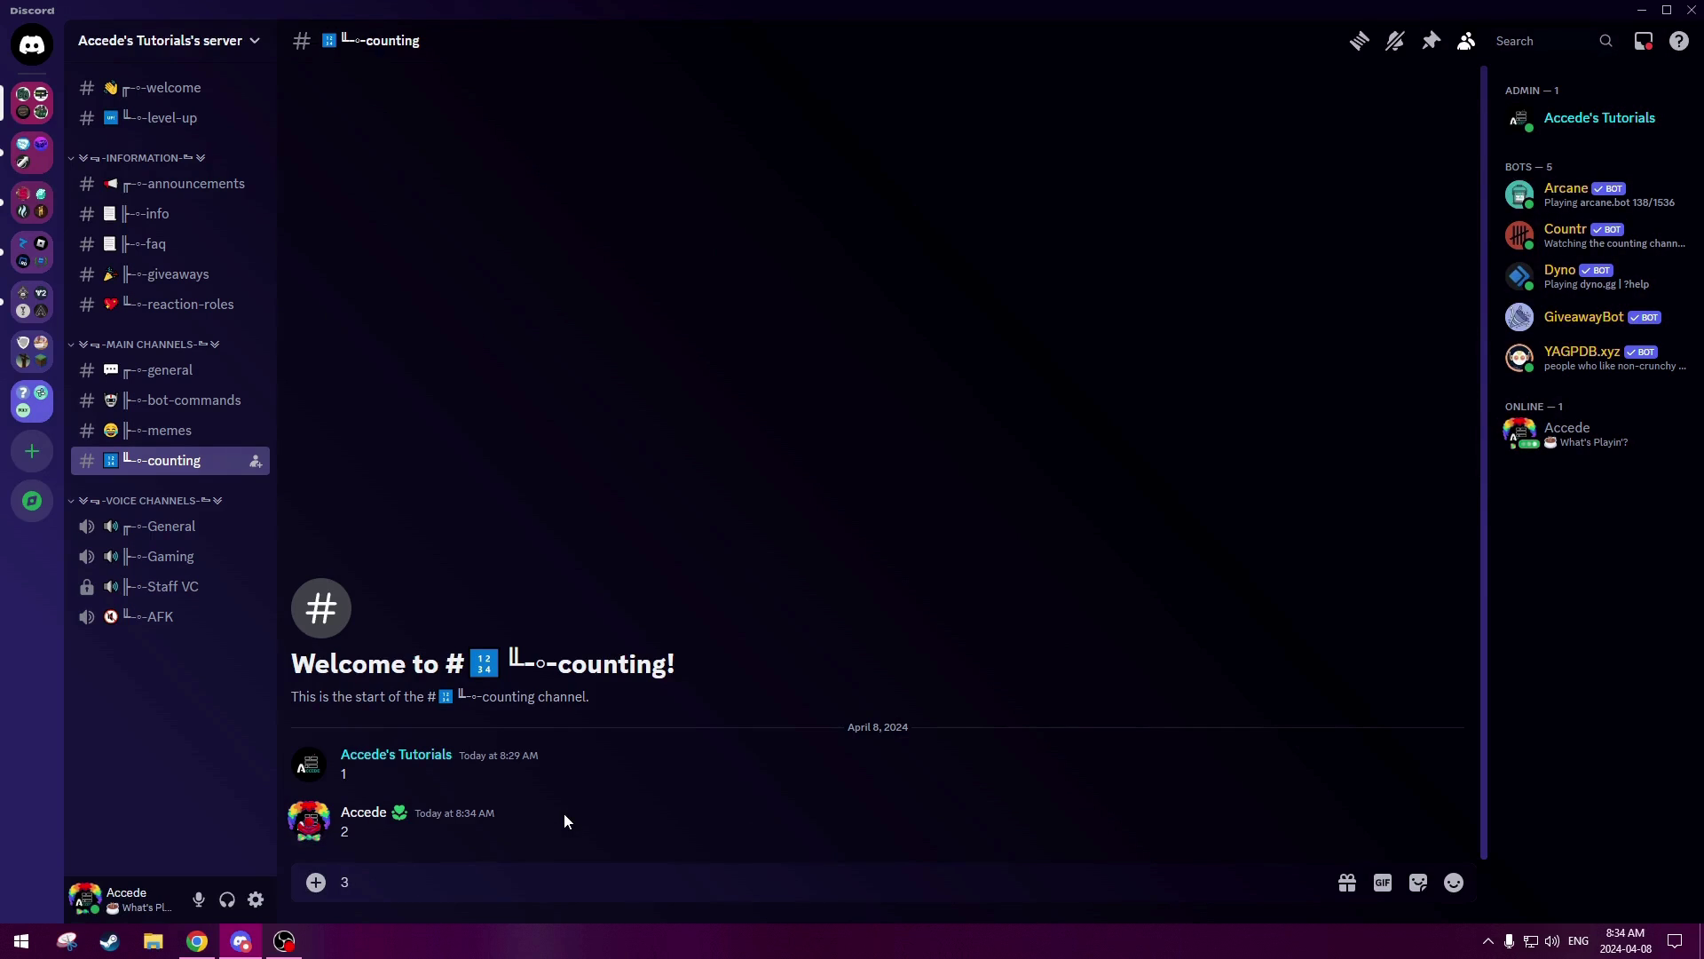
{"action": "key", "text": "Return"}
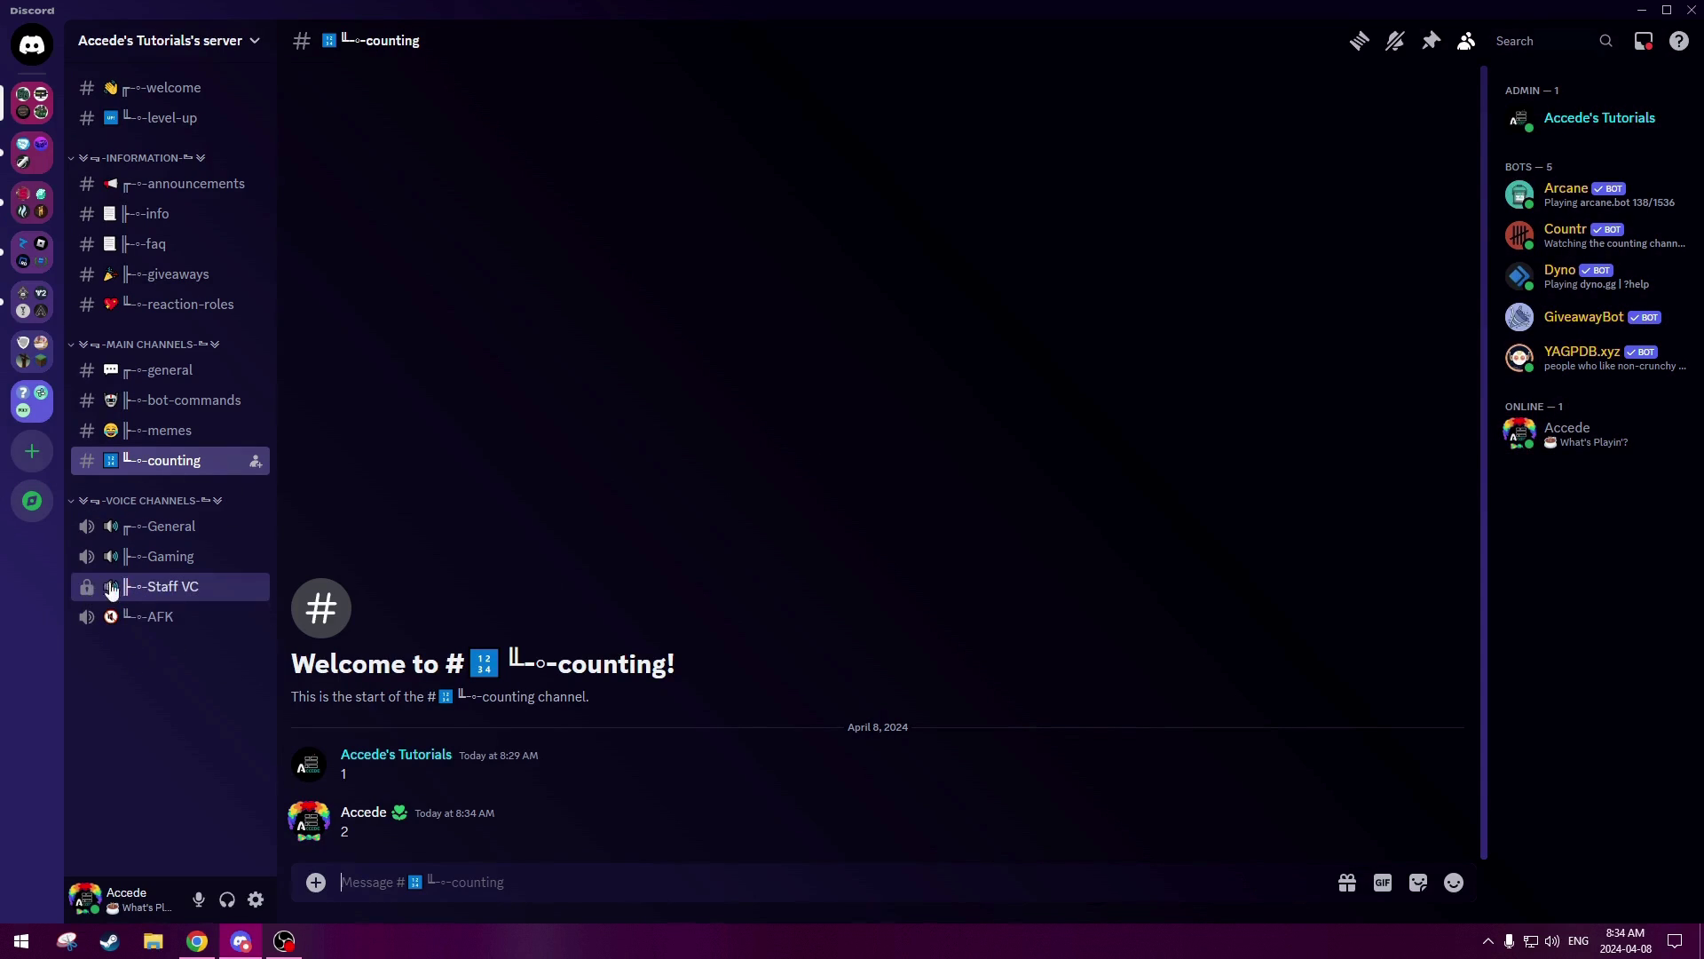
- Add the grinning reaction to the post in the announcements channel, and view the level-up and welcome channels from the second account
{"action": "left_click", "coordinate": [155, 183]}
{"action": "left_click", "coordinate": [359, 827]}
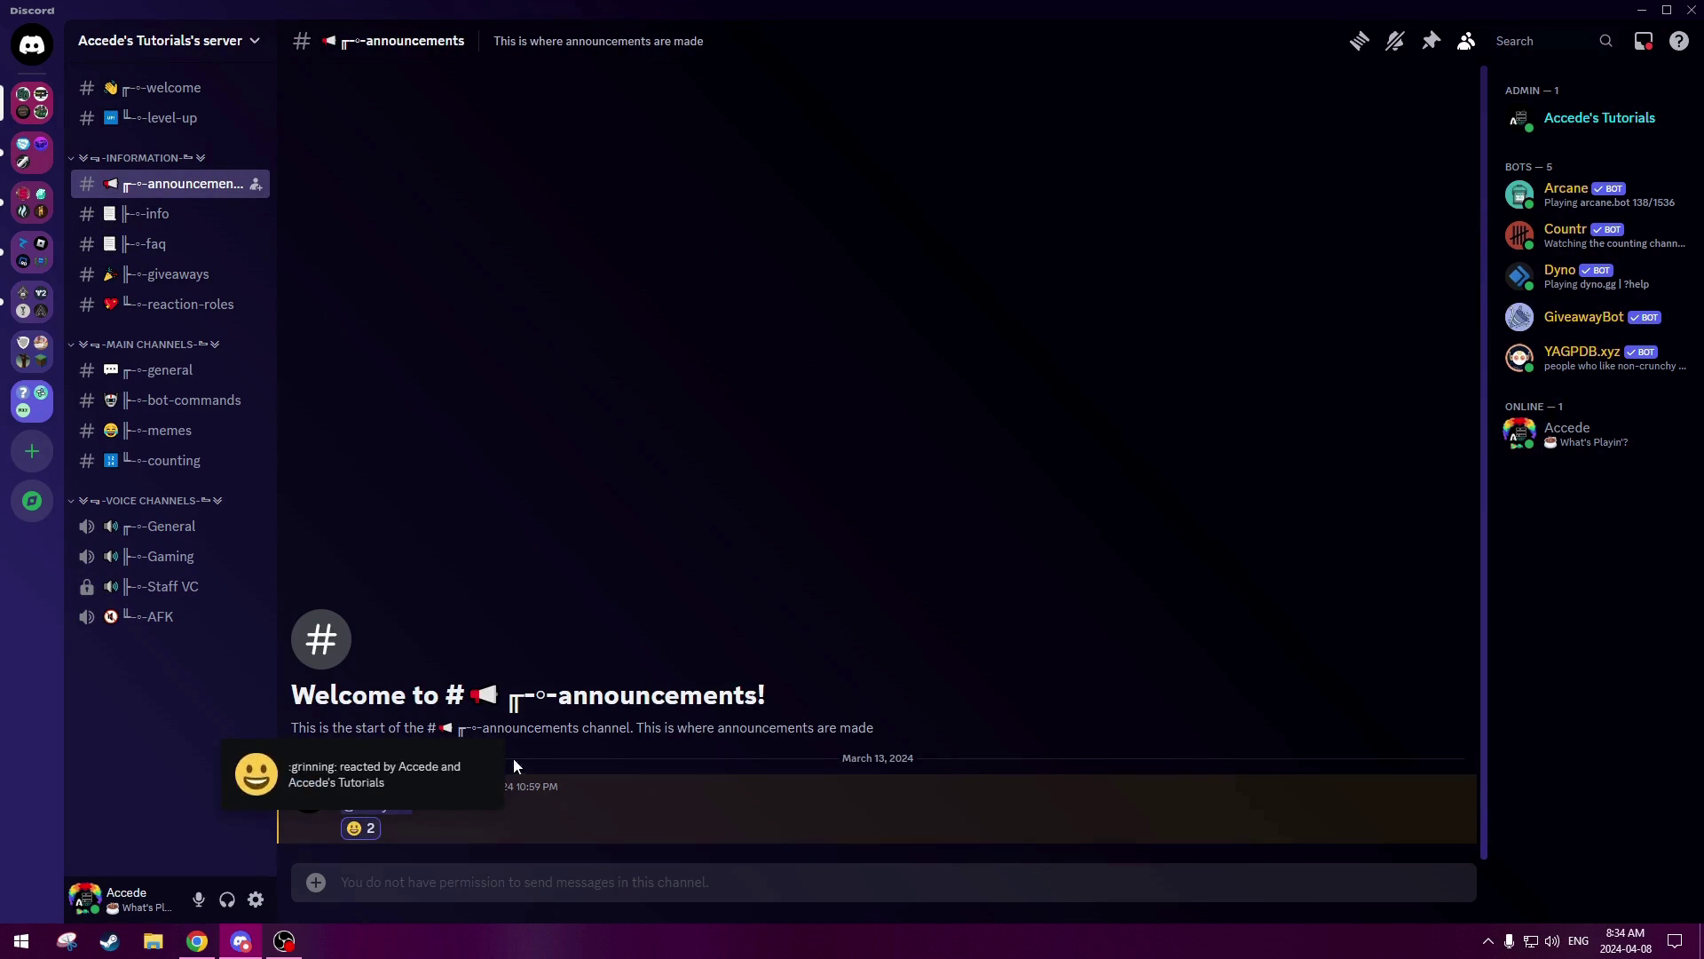
{"action": "left_click", "coordinate": [156, 117]}
{"action": "left_click", "coordinate": [155, 89]}
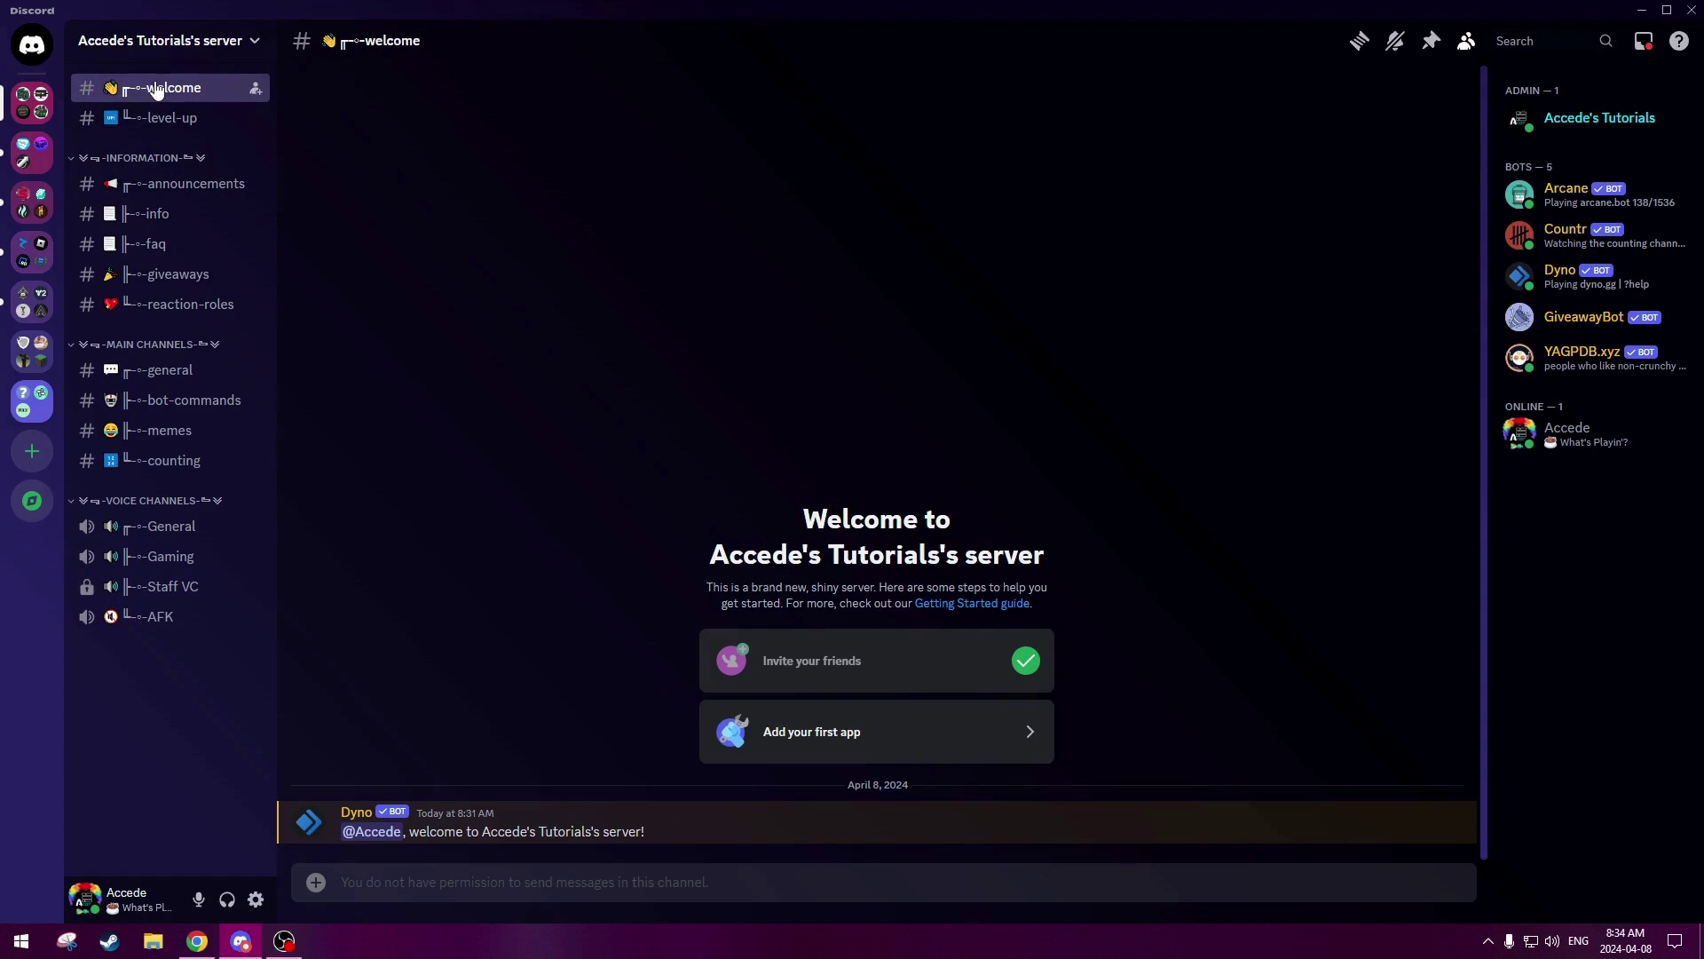
- Look through the general, memes and bot-commands channels from the second account
{"action": "left_click", "coordinate": [166, 370]}
{"action": "left_click", "coordinate": [178, 431]}
{"action": "left_click", "coordinate": [182, 401]}
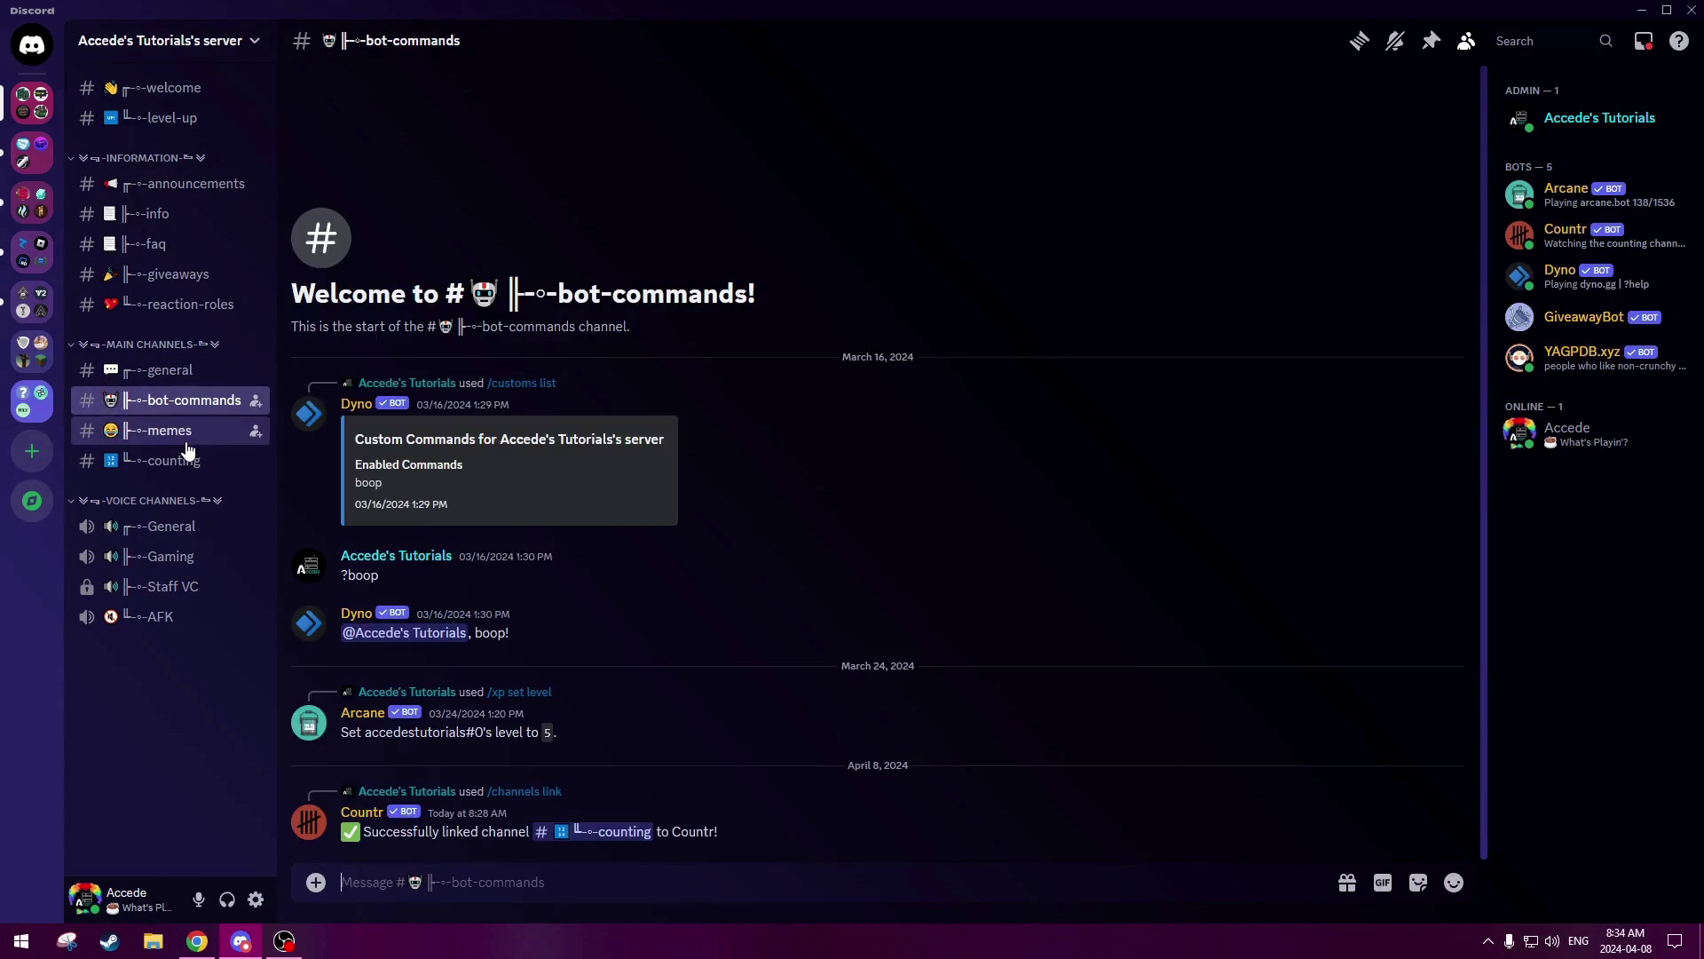
{"action": "left_click", "coordinate": [182, 432]}
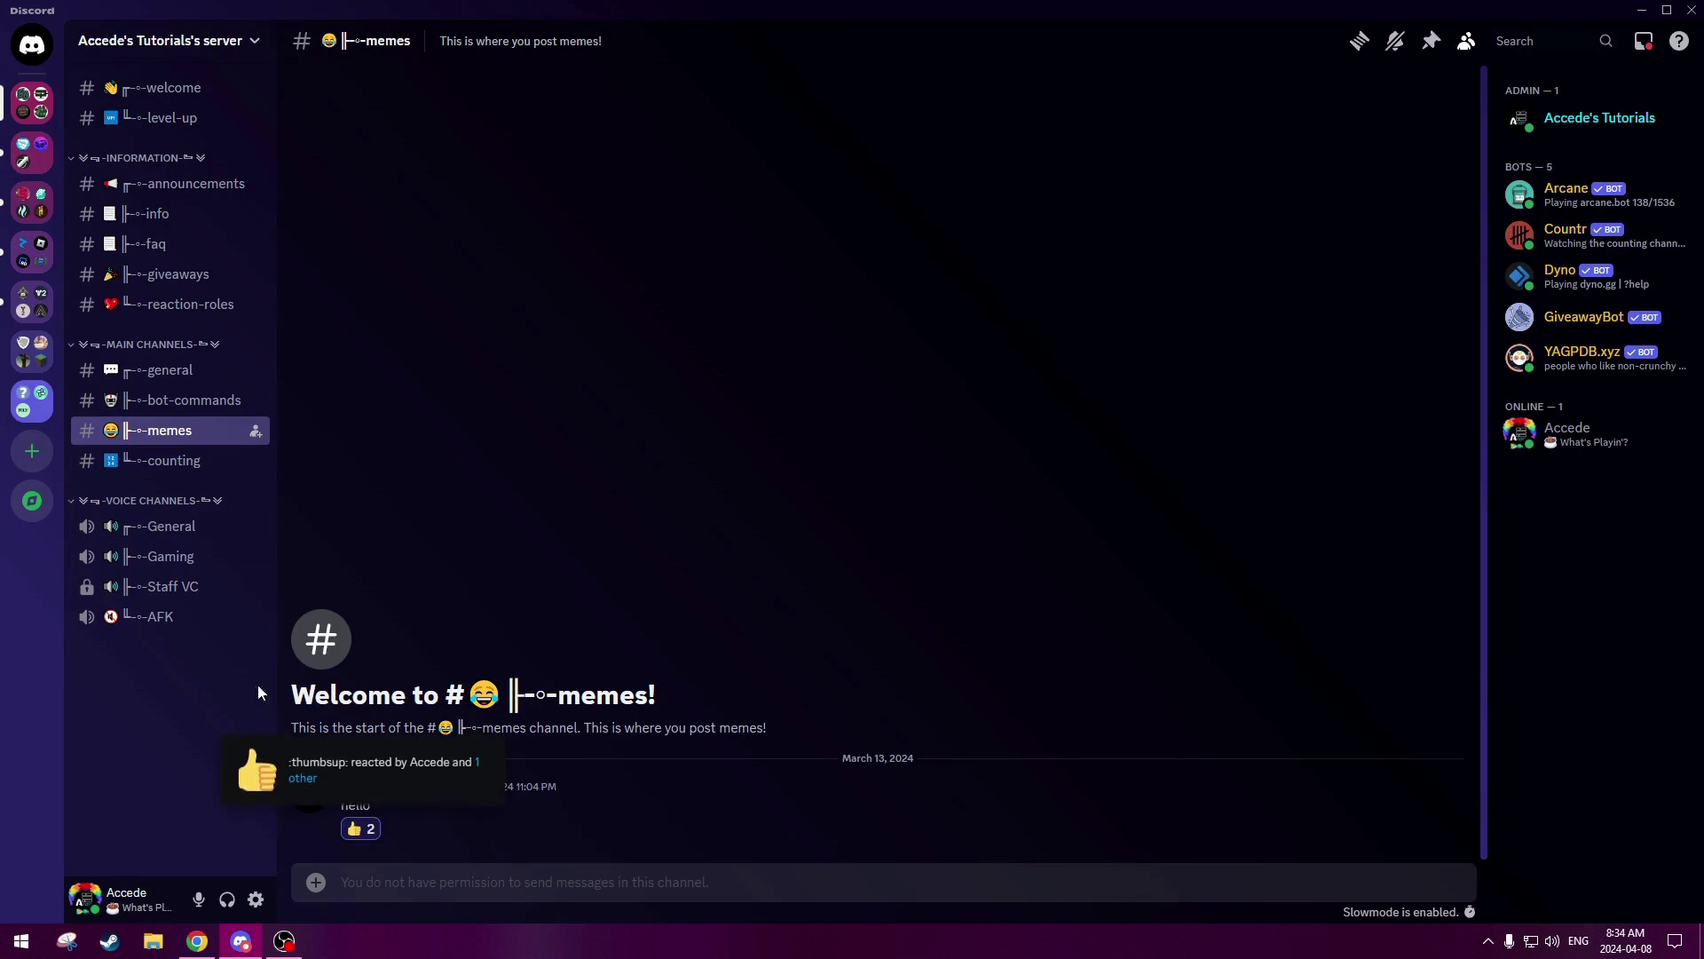
- Return to the counting channel and send 3 from the server admin's account
{"action": "left_click", "coordinate": [153, 471]}
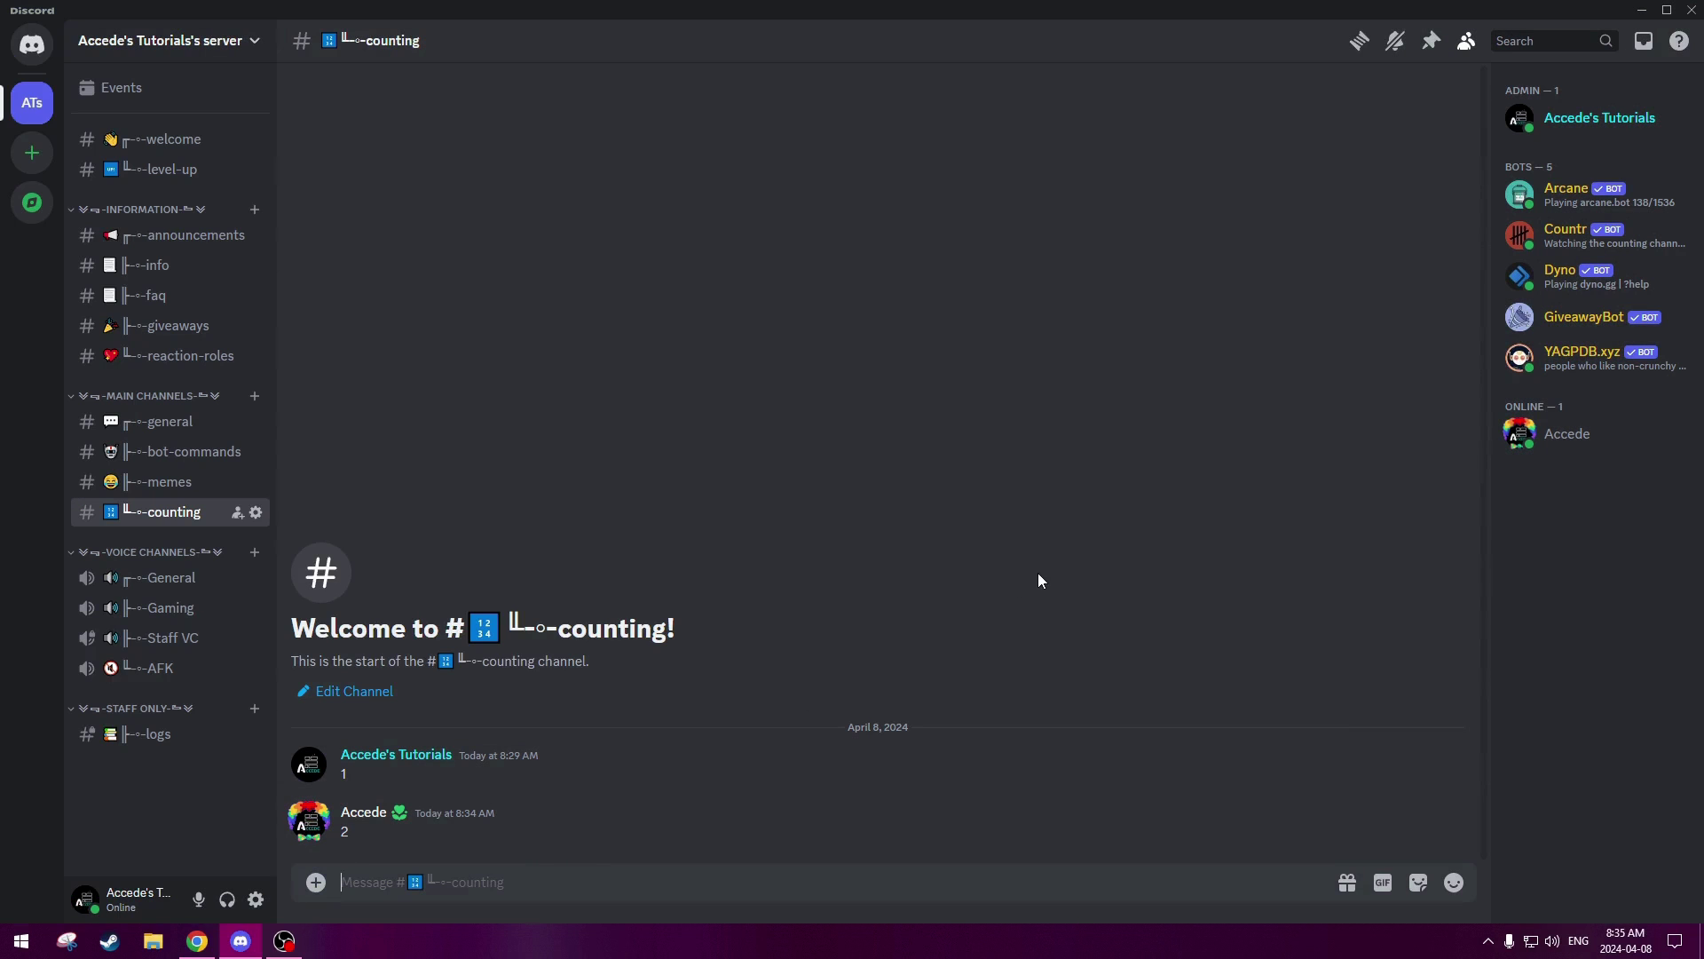
{"action": "type", "text": "3"}
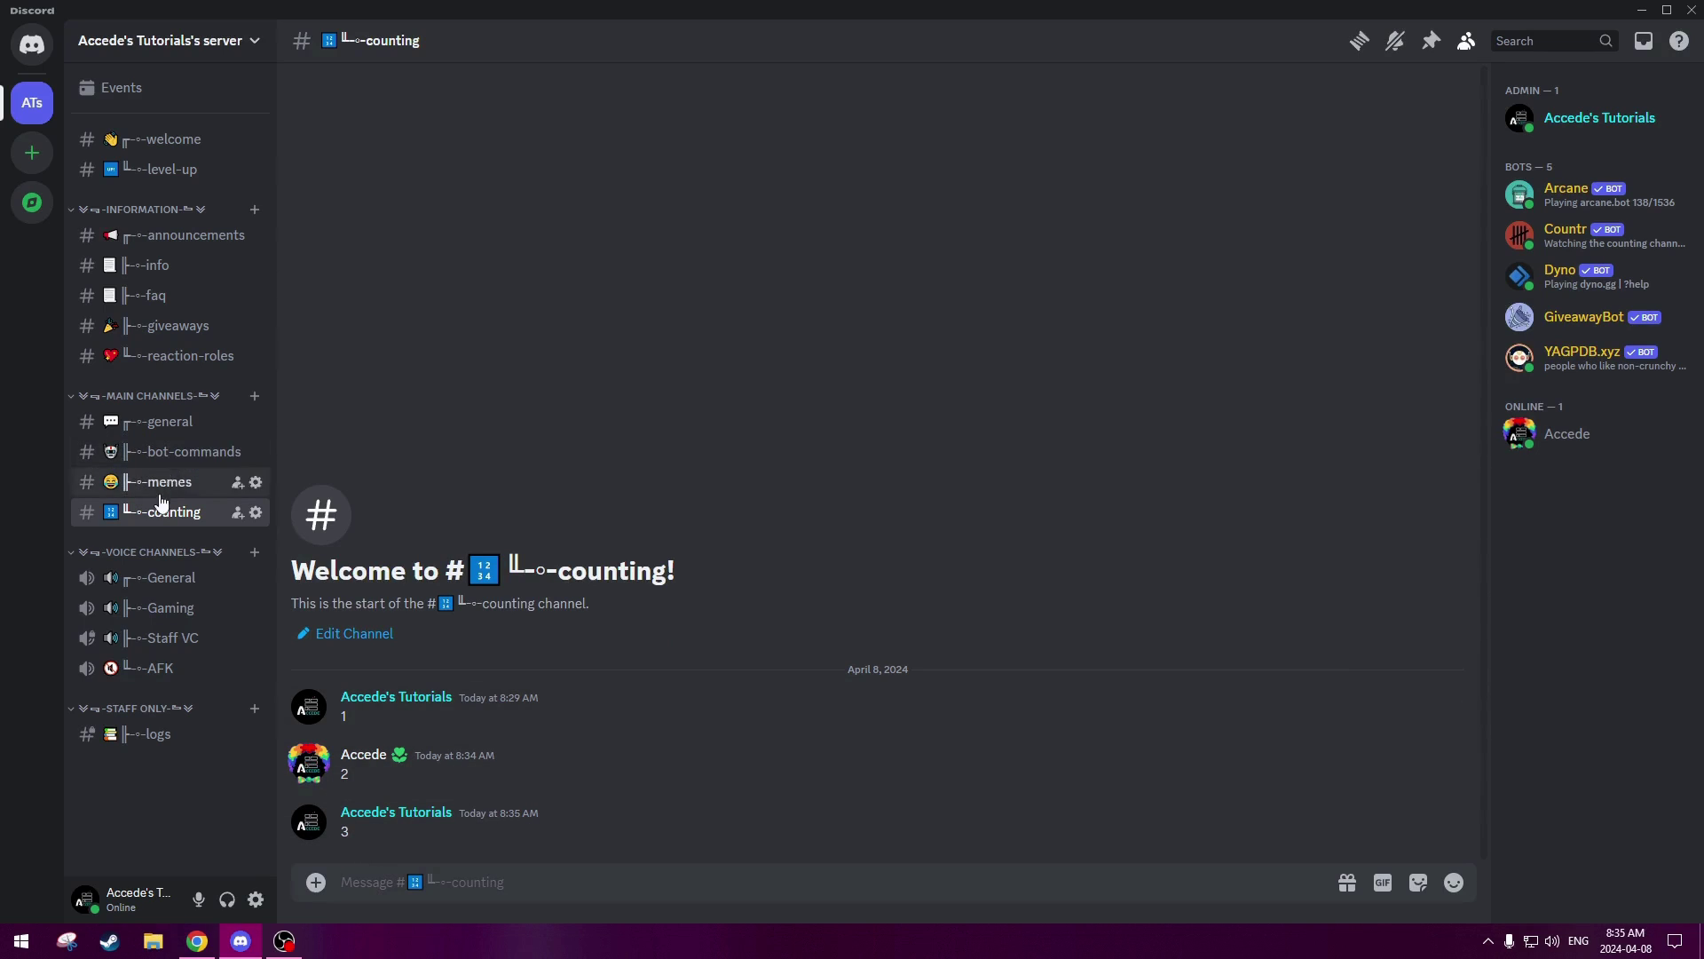
- In the bot-commands channel, look through Countr's slash commands and prepare the /set count command
{"action": "left_click", "coordinate": [169, 451]}
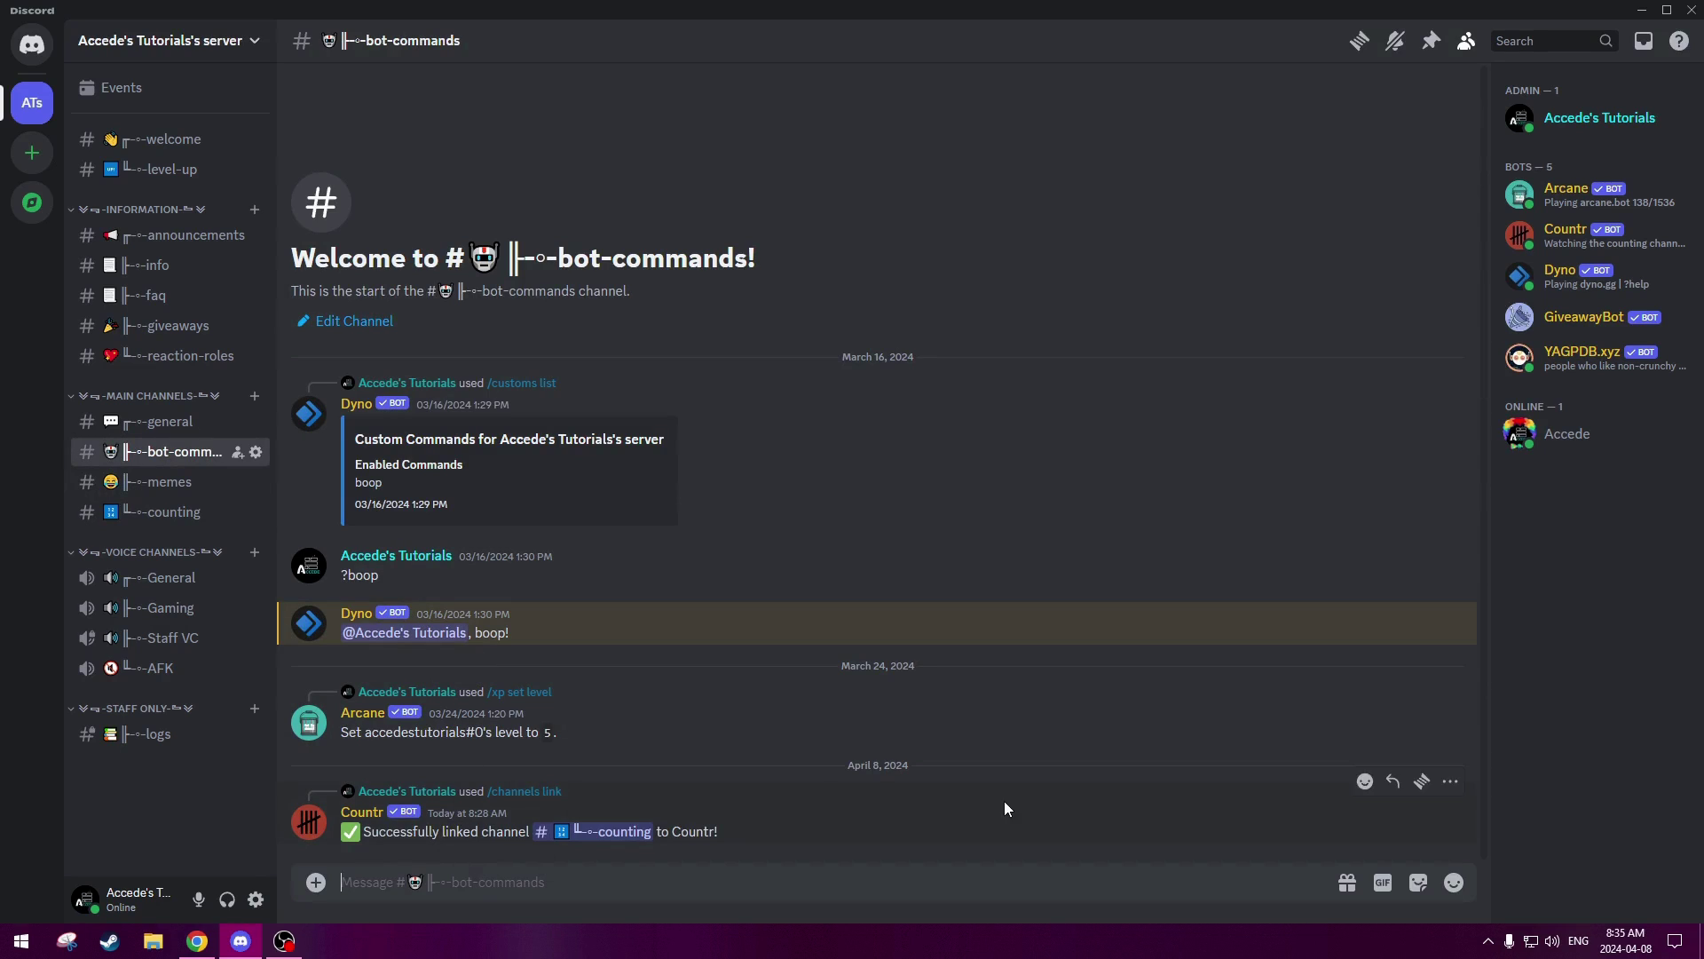
{"action": "type", "text": "/"}
{"action": "left_click", "coordinate": [315, 581]}
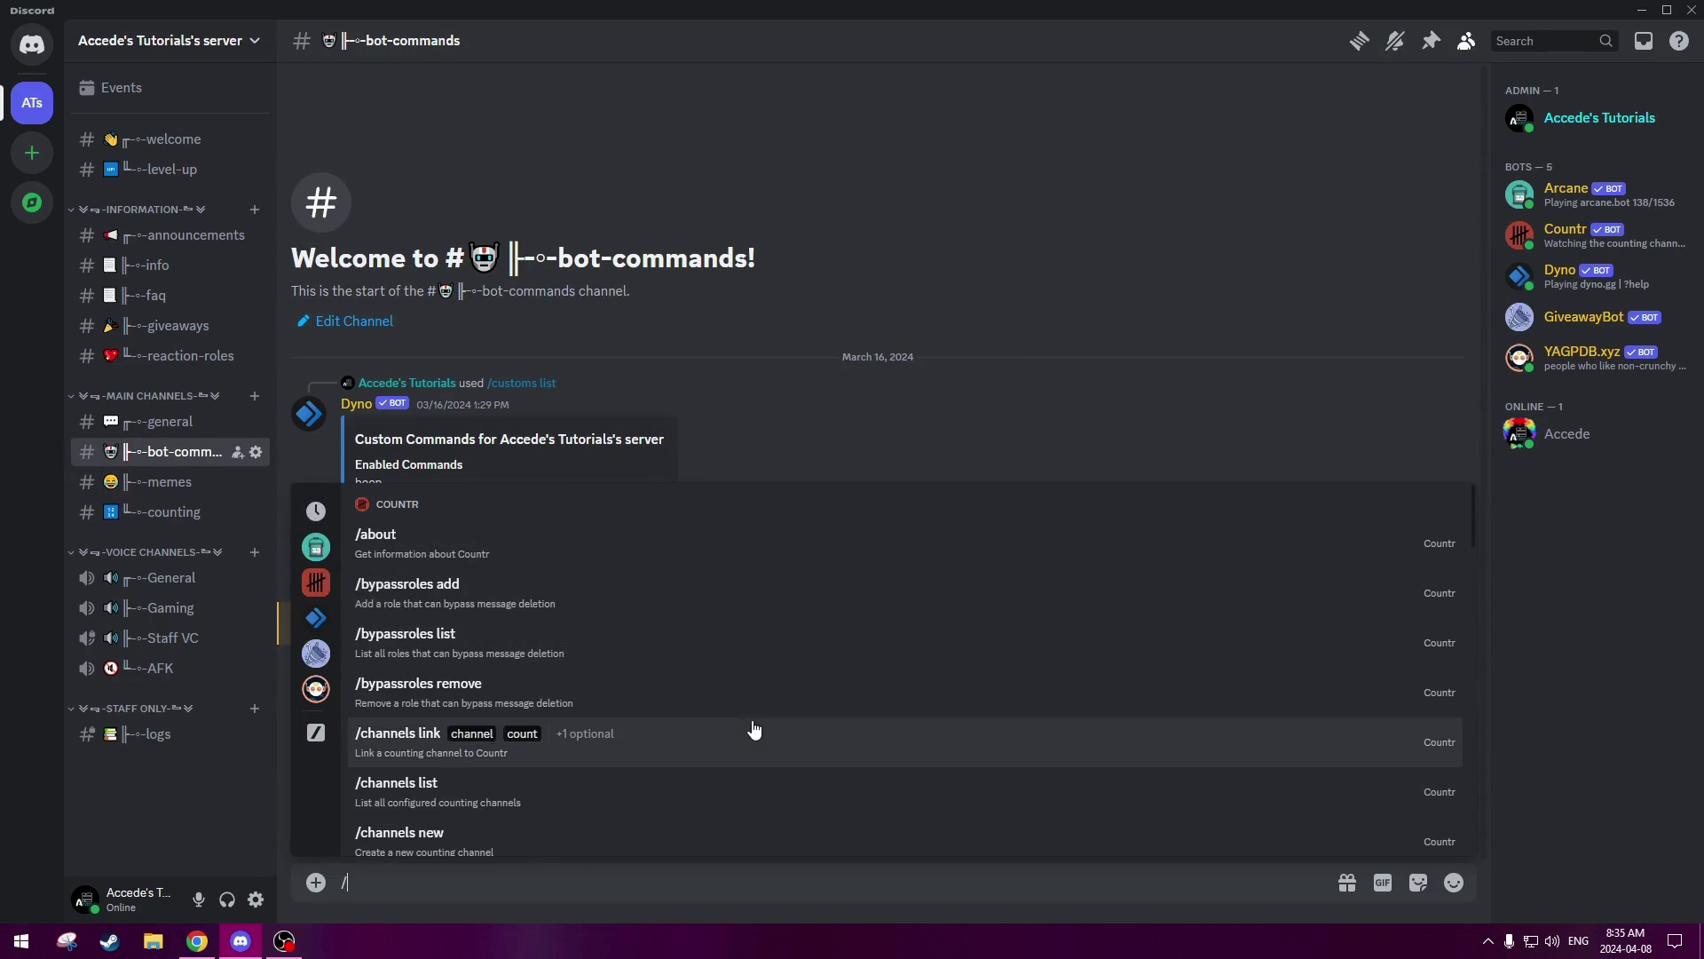
{"action": "scroll", "coordinate": [578, 544], "scroll_direction": "down", "scroll_amount": 10}
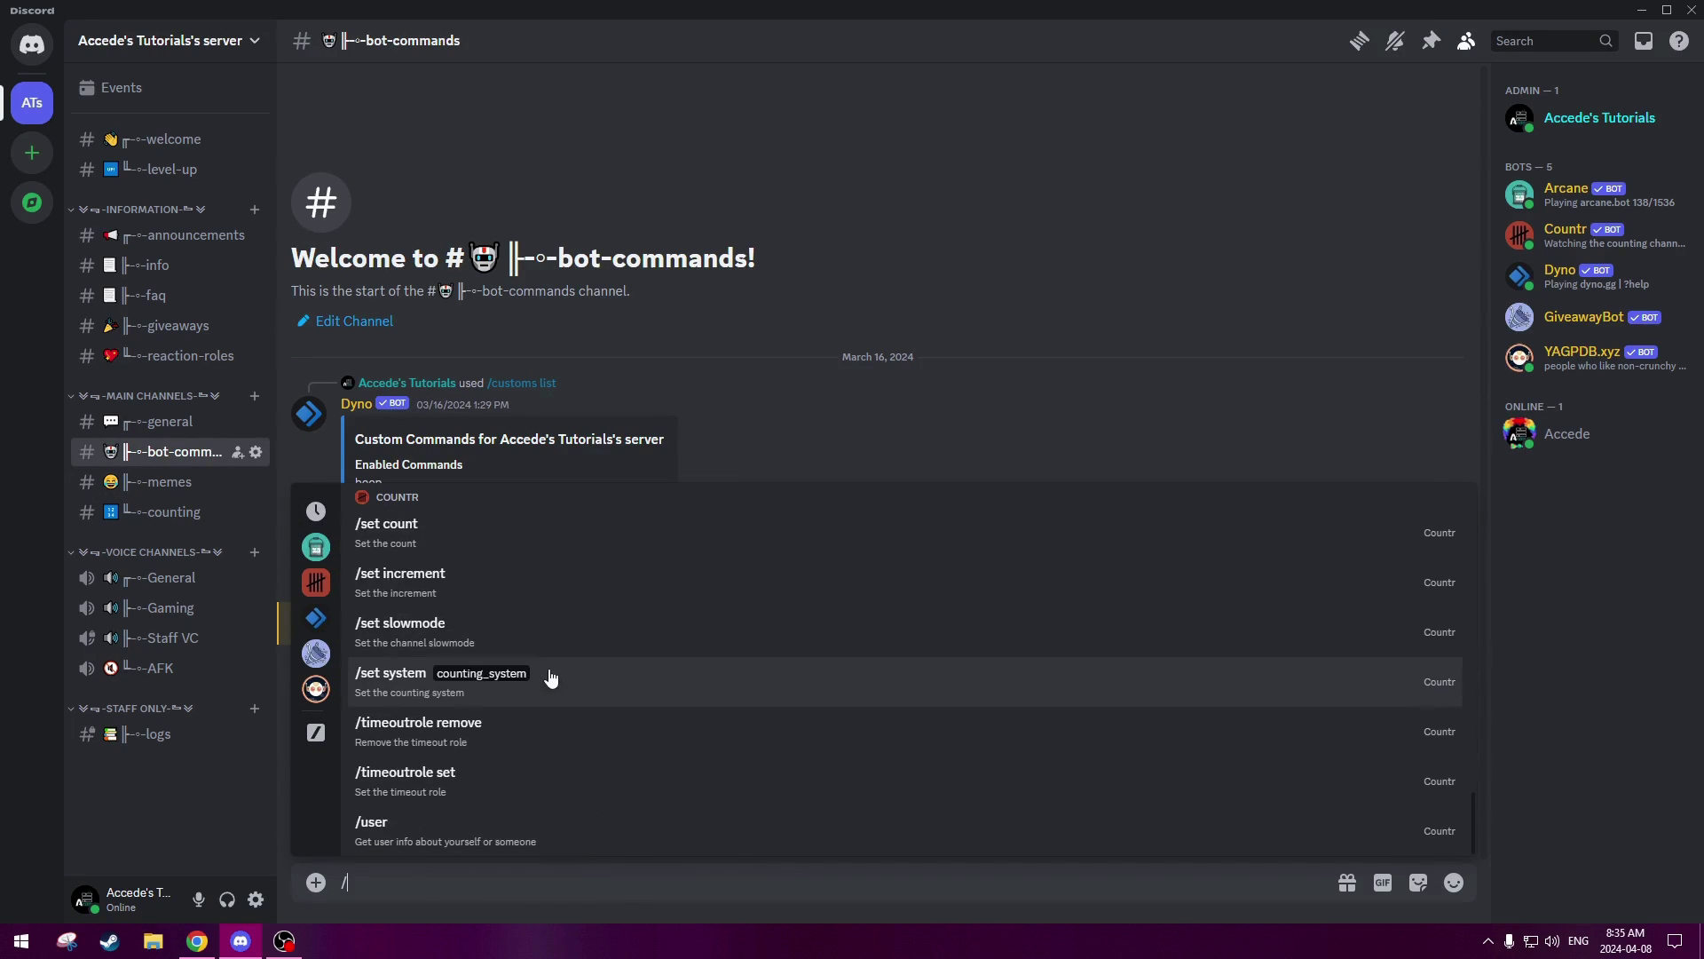
{"action": "scroll", "coordinate": [420, 611], "scroll_direction": "up", "scroll_amount": 2}
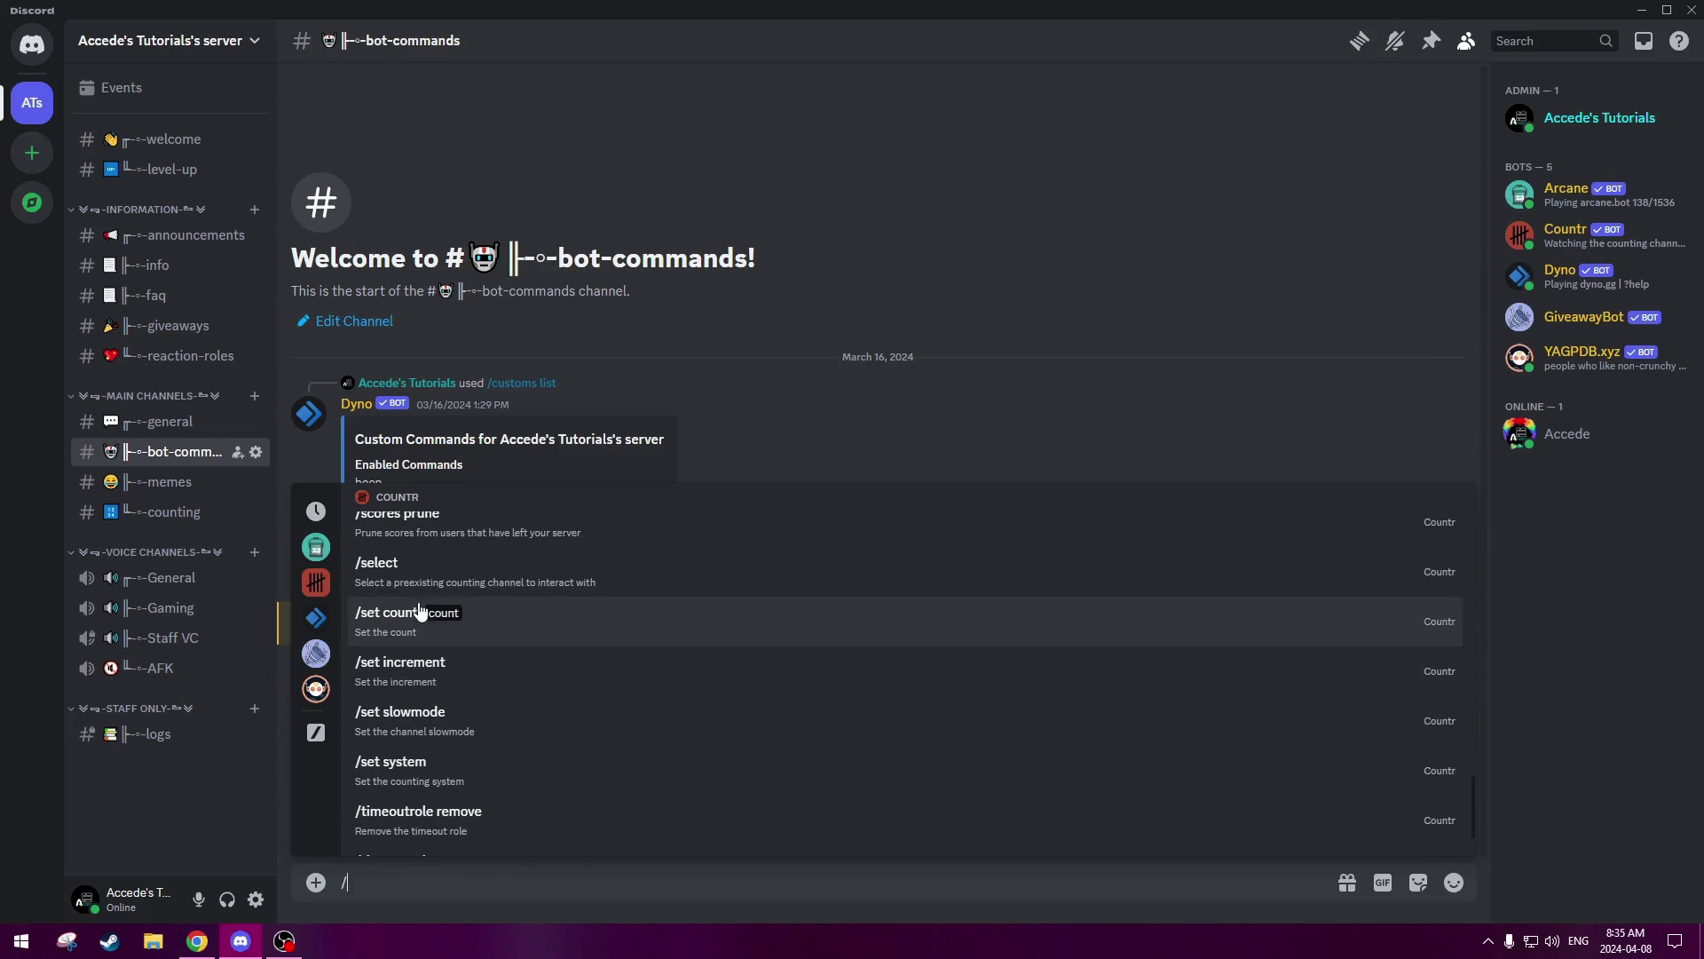
{"action": "scroll", "coordinate": [420, 611], "scroll_direction": "up", "scroll_amount": 2}
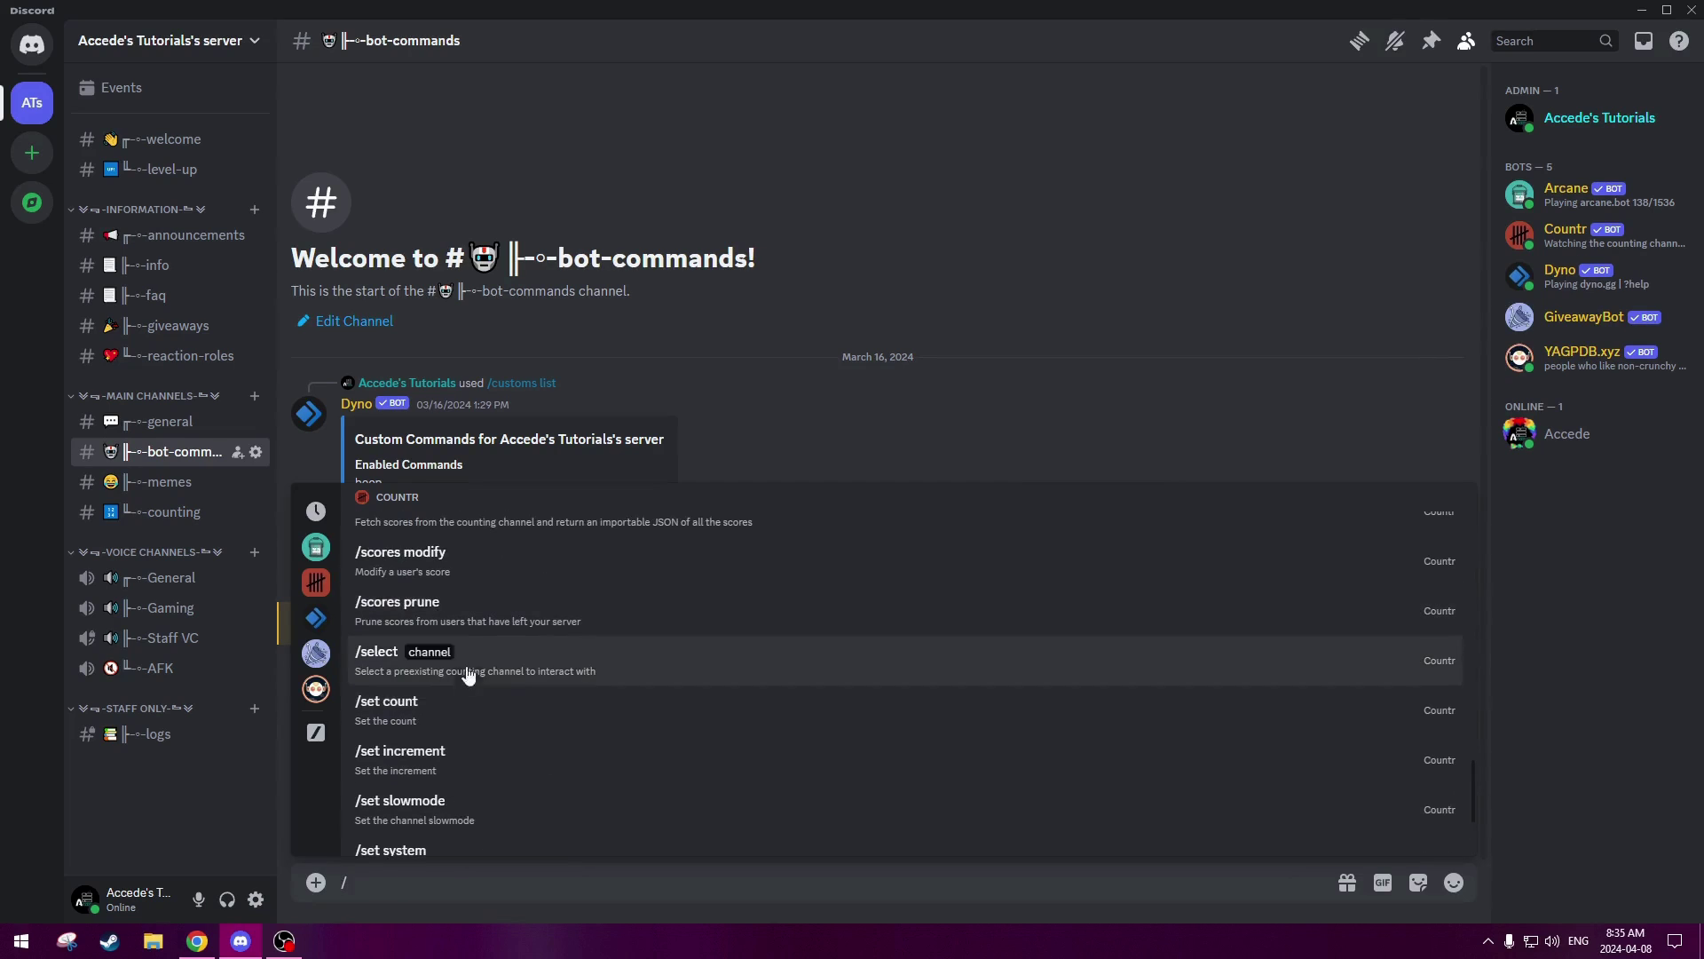
{"action": "left_click", "coordinate": [448, 721]}
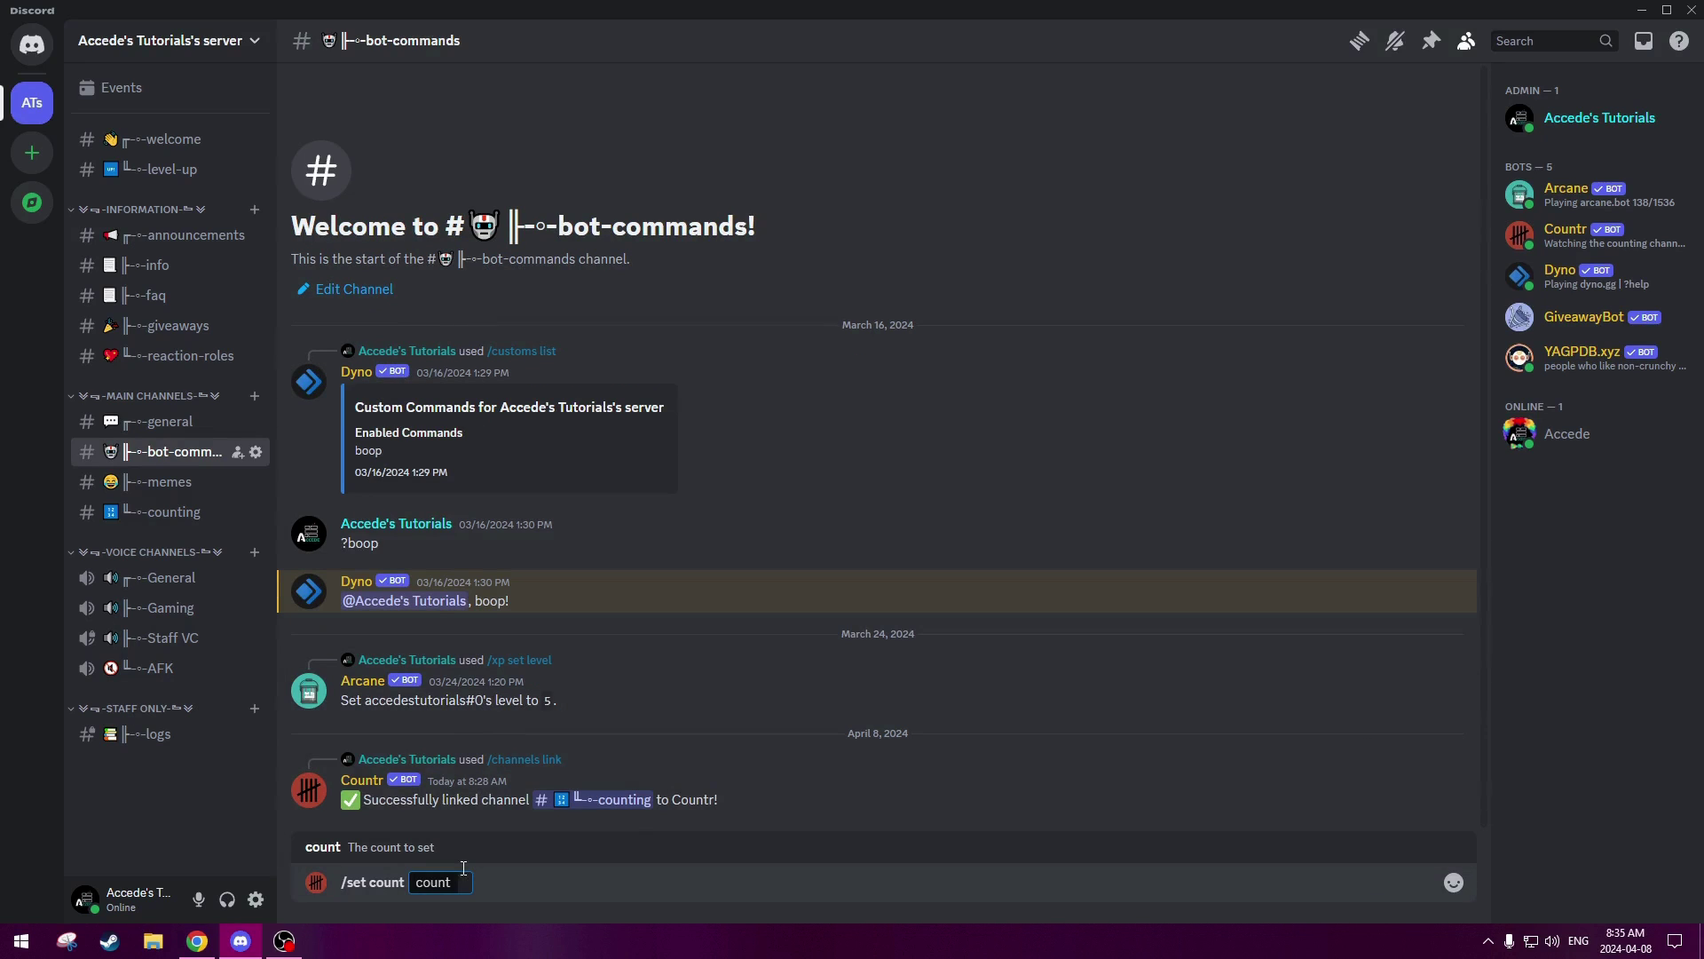
{"action": "key", "text": "Right"}
- Go back to the counting channel and try to send another 3 from the admin account
{"action": "left_click", "coordinate": [163, 513]}
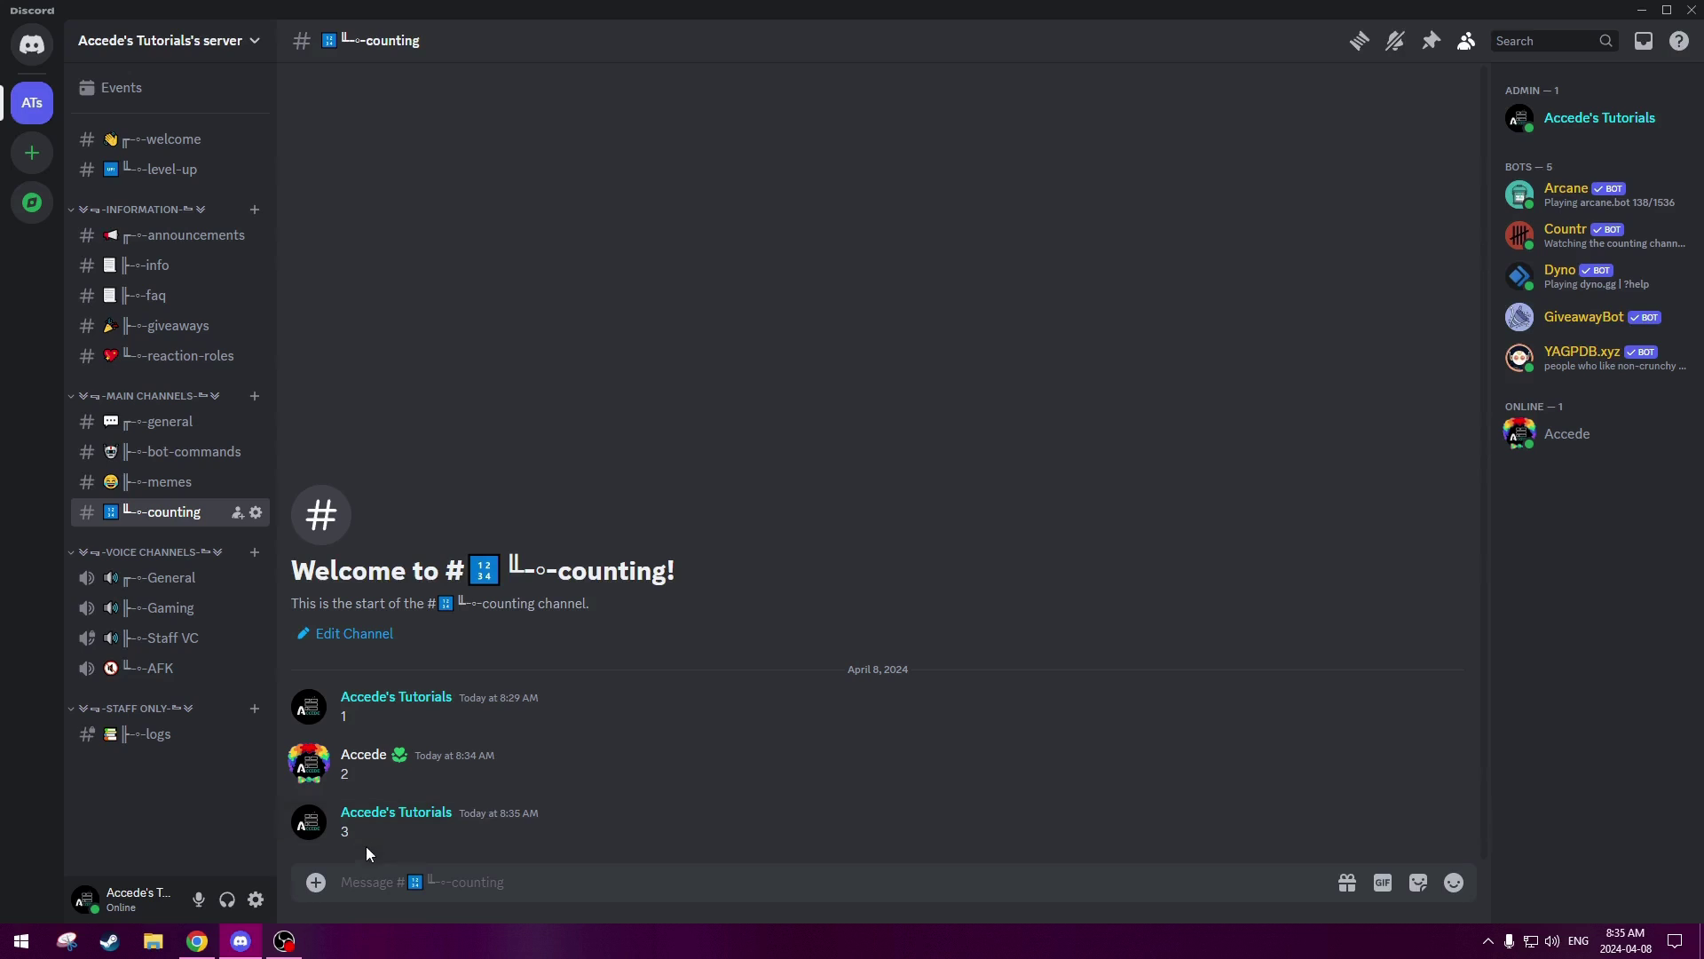
{"action": "type", "text": "4"}
{"action": "key", "text": "BackSpace"}
{"action": "type", "text": "3"}
{"action": "key", "text": "Return"}
{"action": "double_click", "coordinate": [345, 832]}
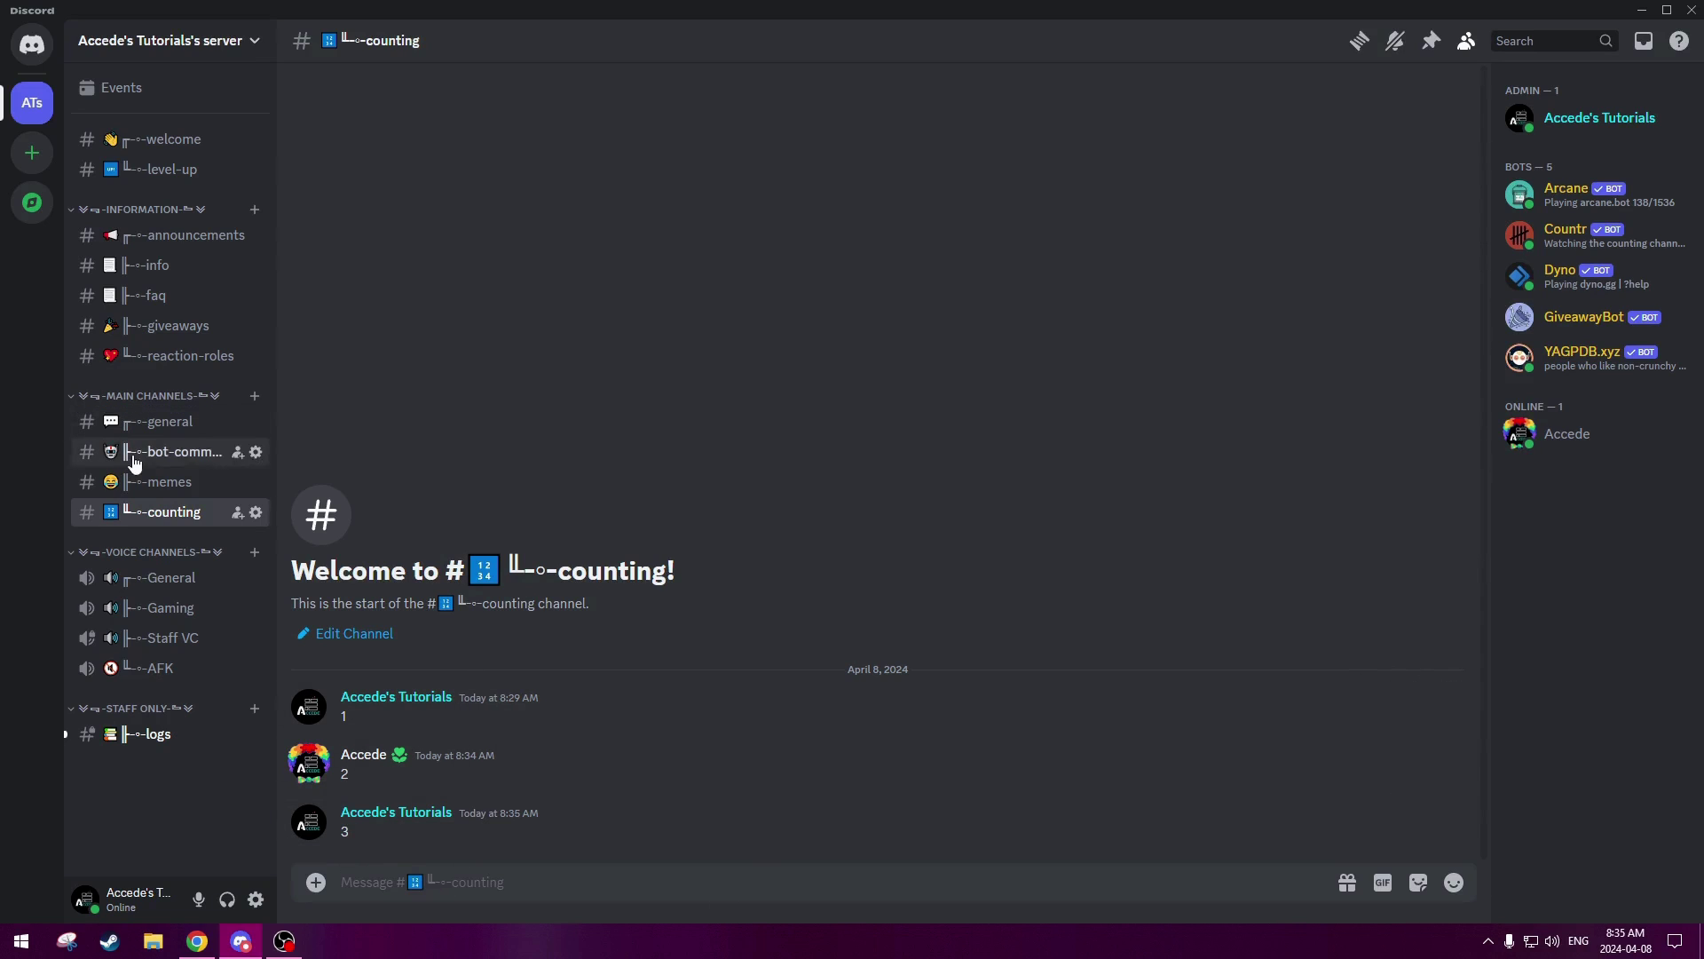
- Run /set count in the bot-commands channel with a count of 3, and read Countr's reply
{"action": "left_click", "coordinate": [177, 451]}
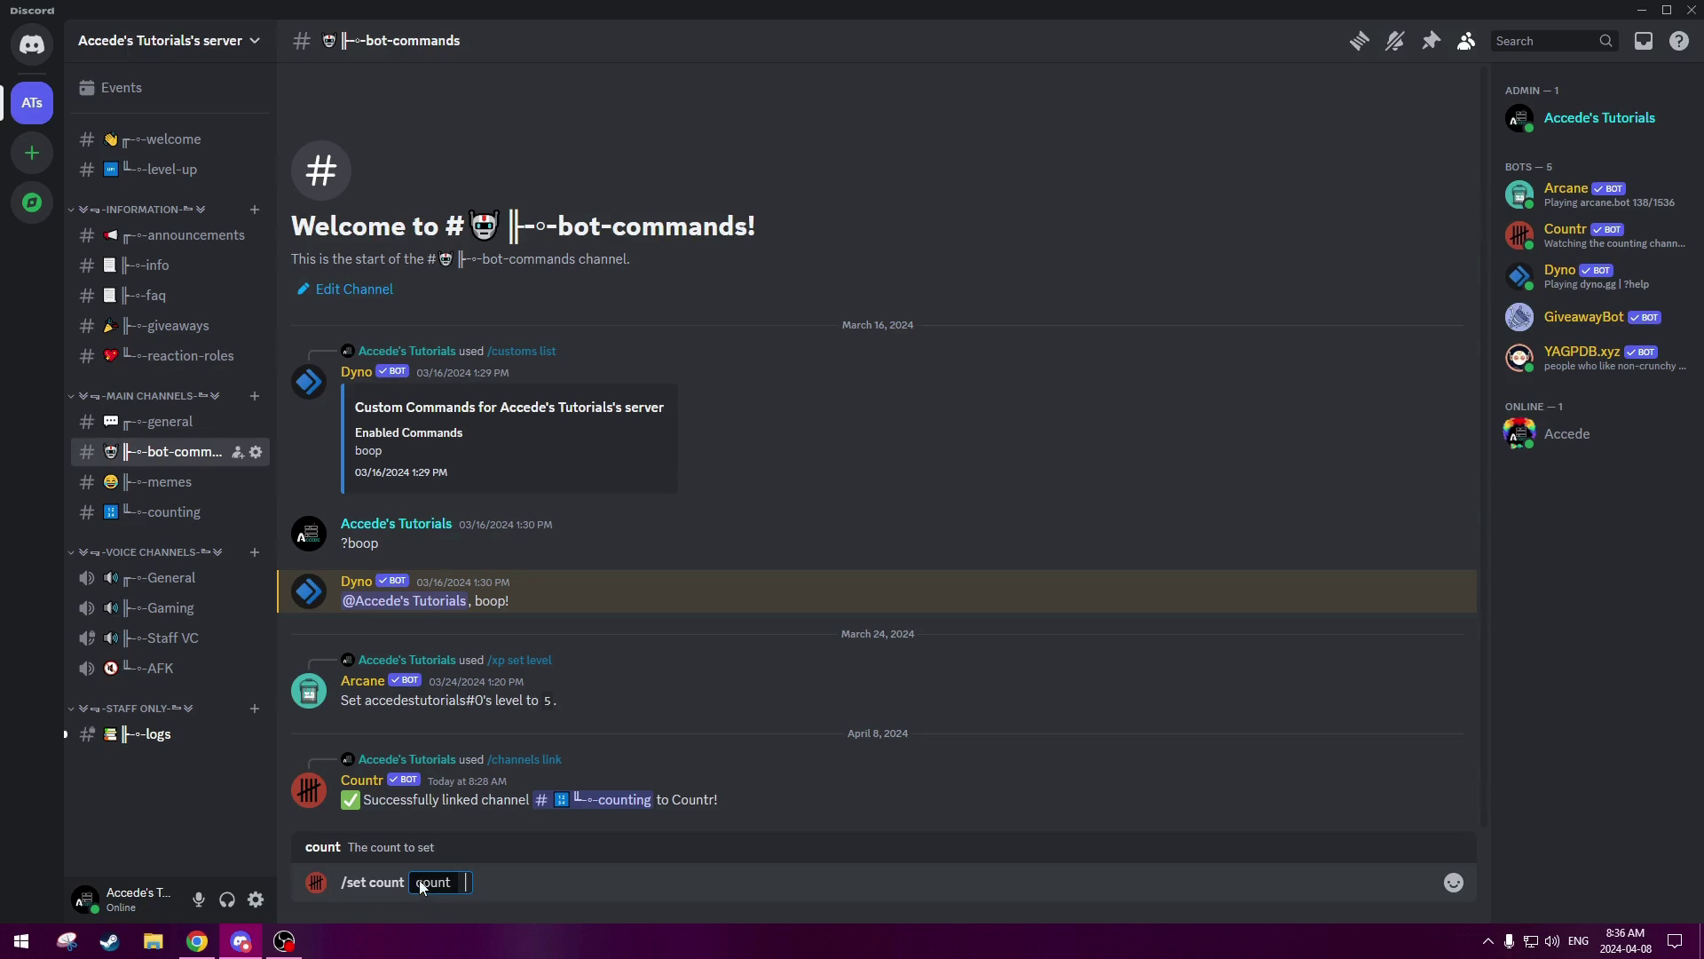
{"action": "type", "text": "3"}
{"action": "key", "text": "Return"}
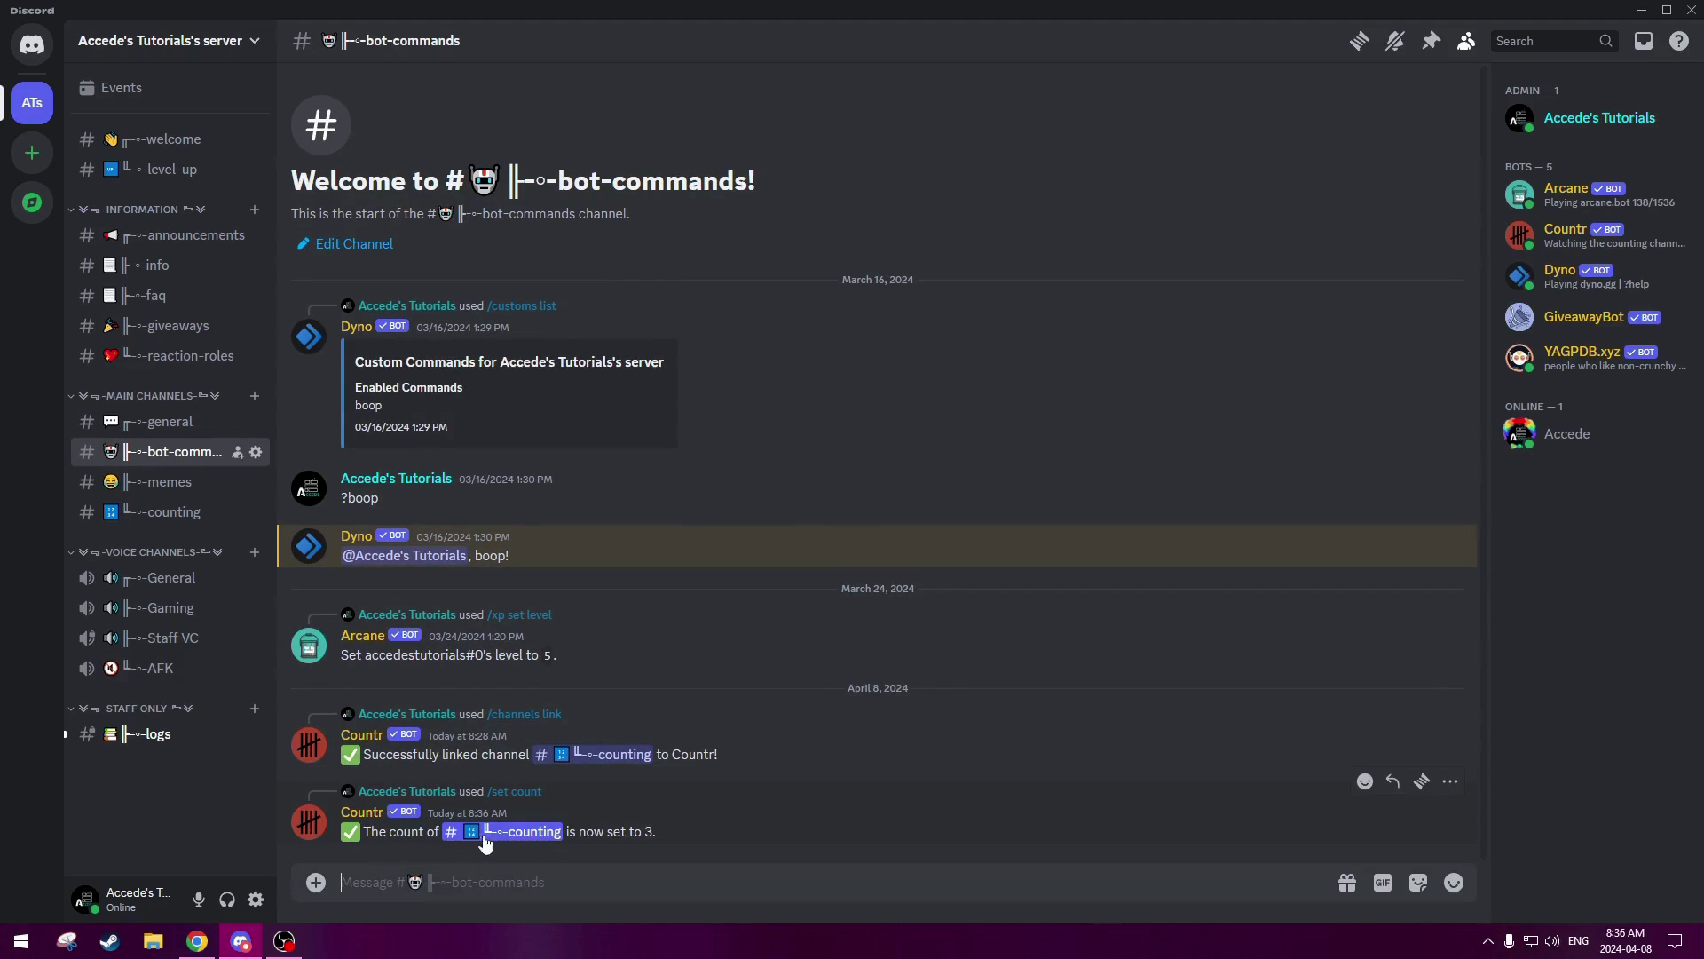
{"action": "mouse_move", "coordinate": [589, 831]}
{"action": "left_mouse_down"}
{"action": "mouse_move", "coordinate": [355, 831]}
{"action": "mouse_move", "coordinate": [578, 832]}
{"action": "left_mouse_up"}
{"action": "left_click", "coordinate": [607, 825]}
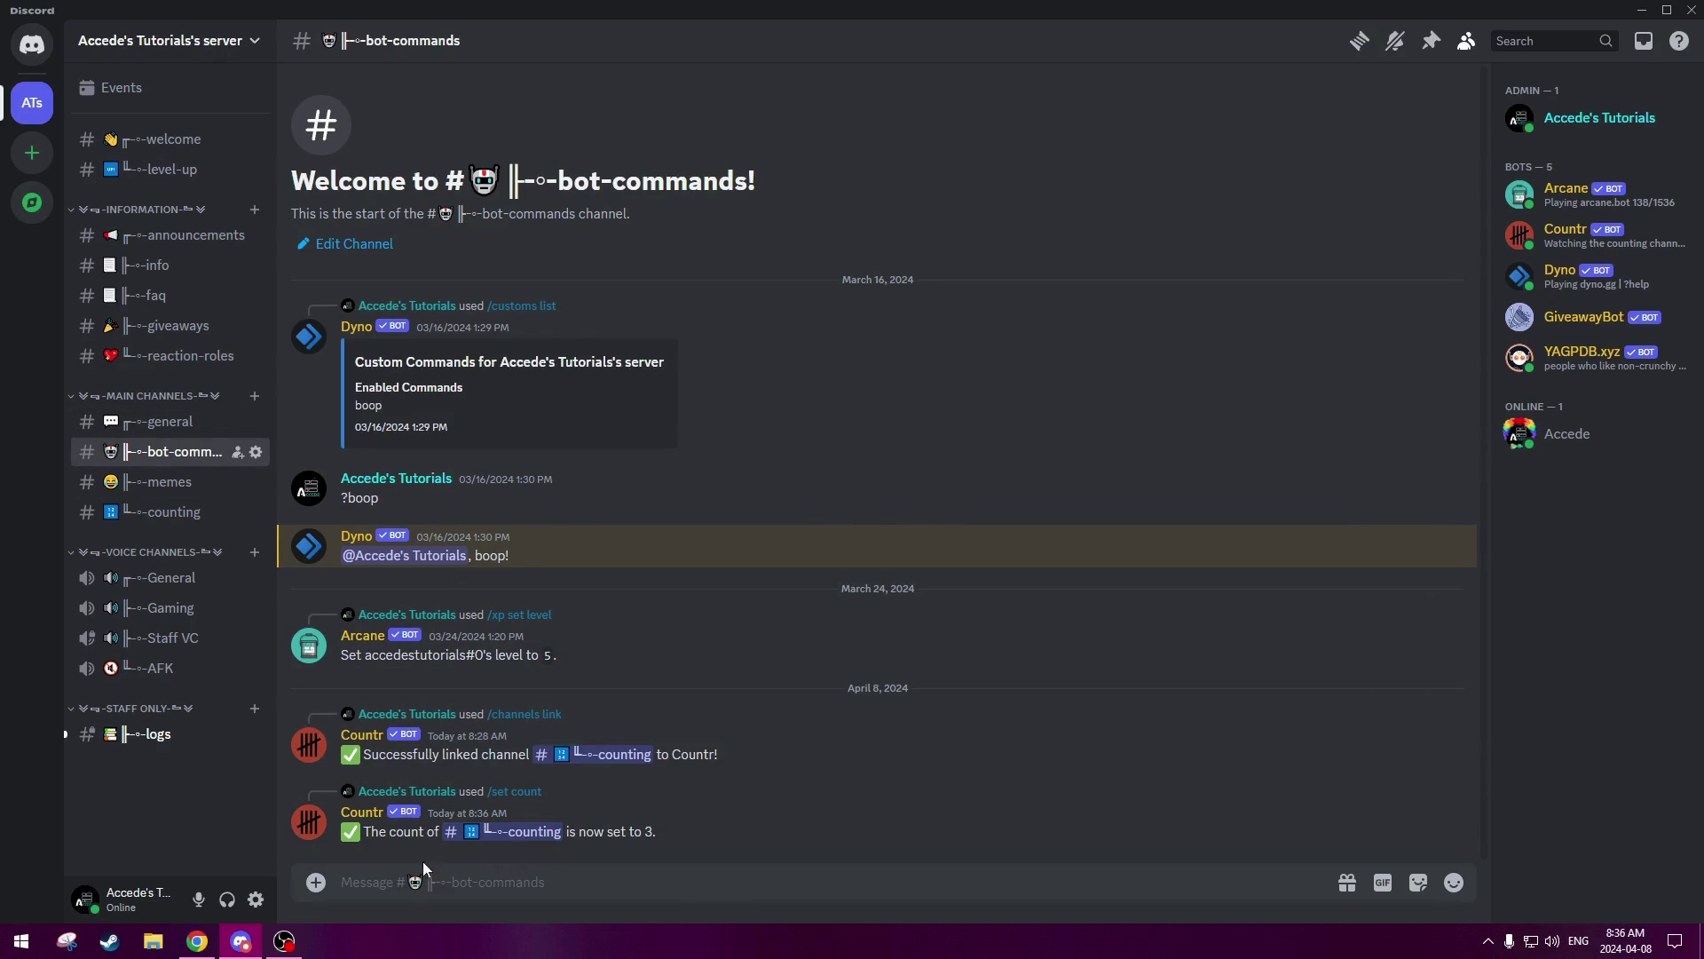
- Check the logs, counting and memes channels, and open the general channel containing the Countr website link
{"action": "left_click", "coordinate": [177, 736]}
{"action": "left_click", "coordinate": [171, 522]}
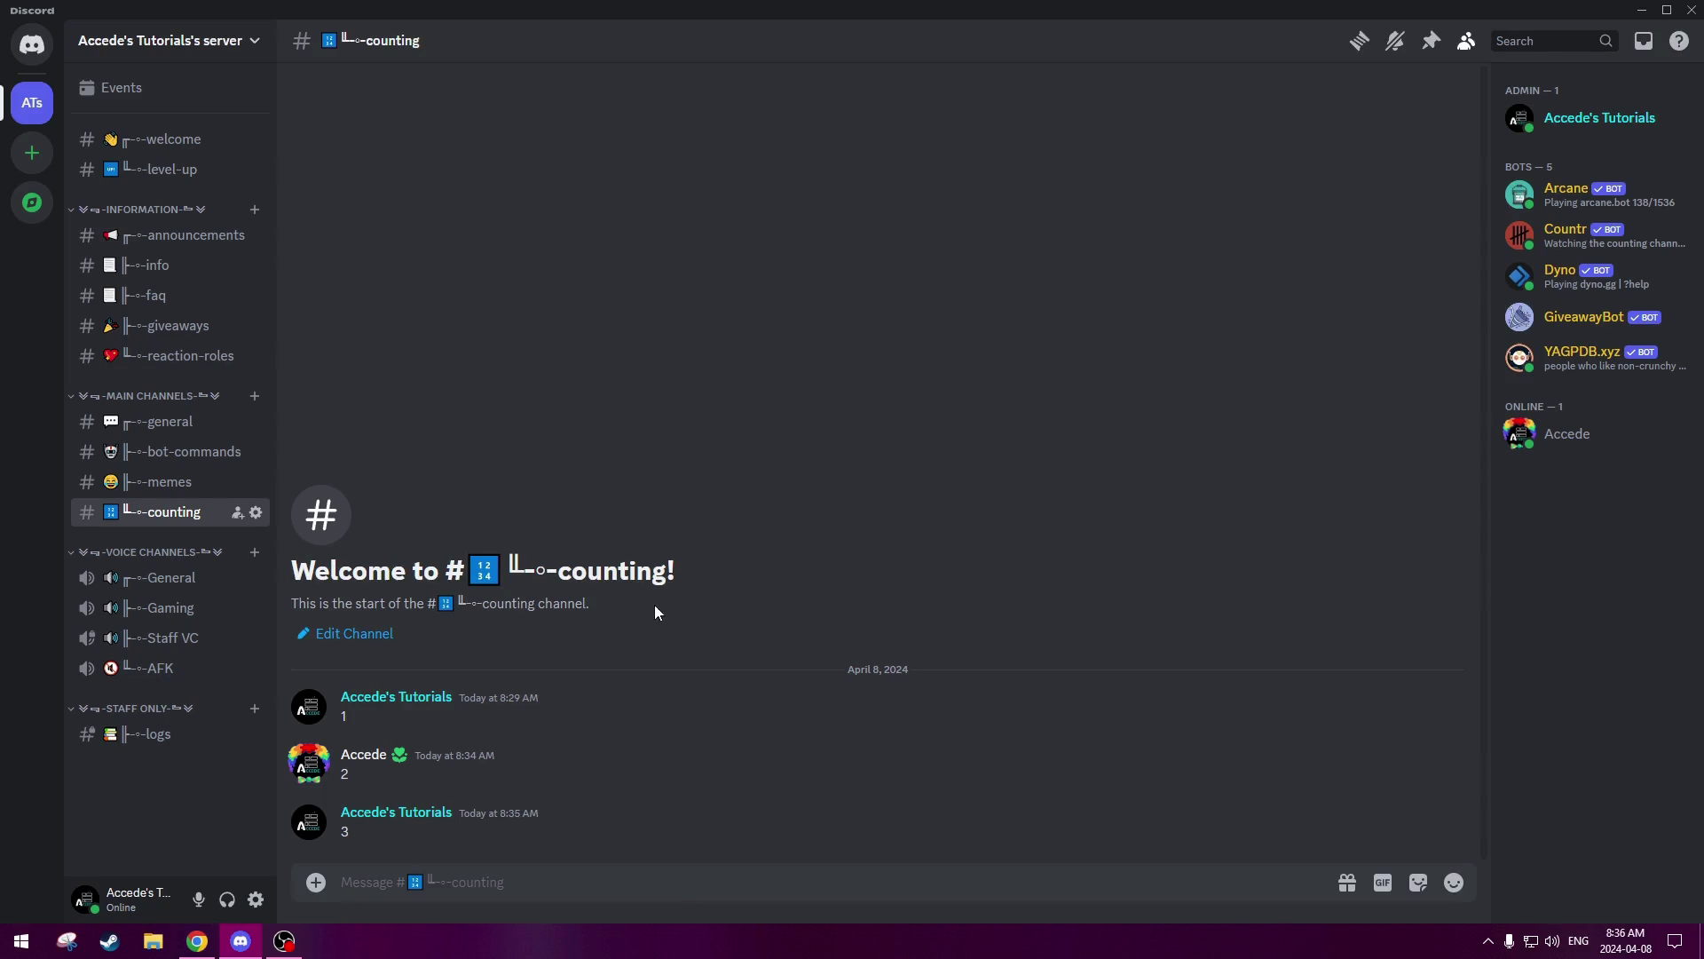
{"action": "left_click", "coordinate": [174, 481]}
{"action": "left_click", "coordinate": [178, 513]}
{"action": "left_click", "coordinate": [210, 424]}
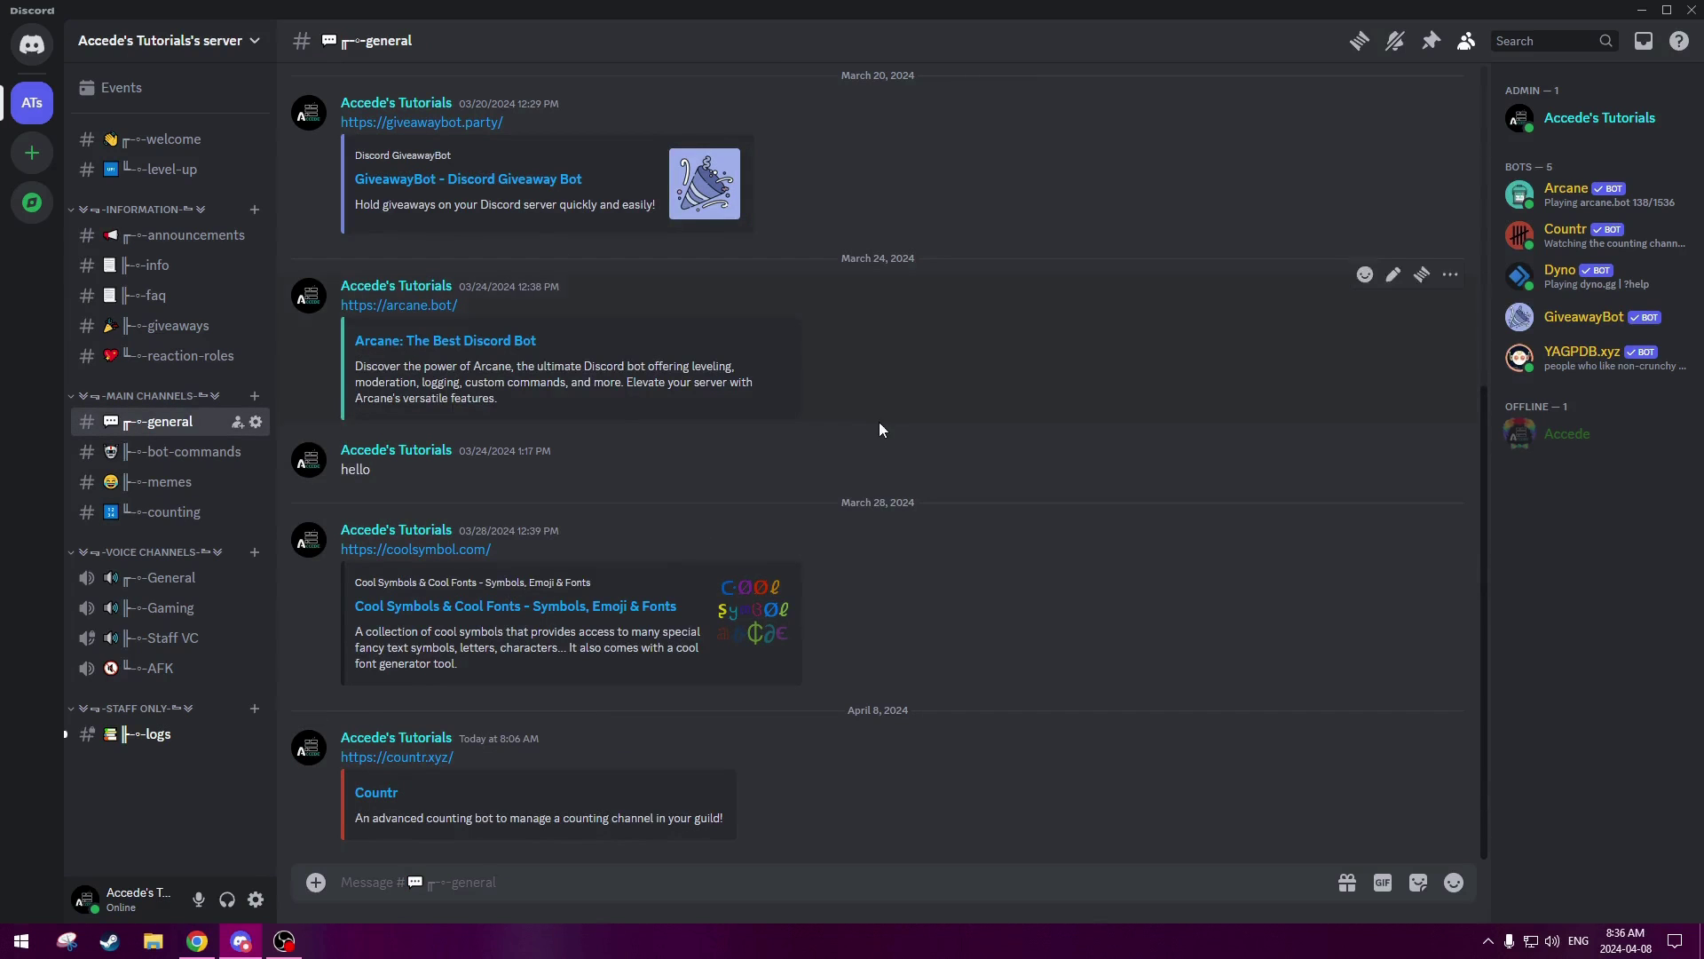